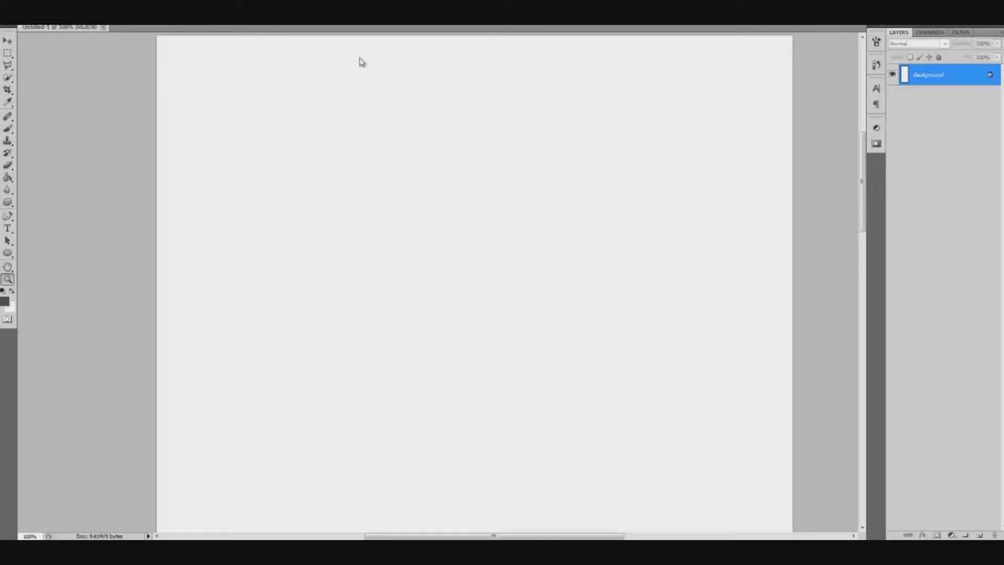
- Set up the Brush tool with a brush preset for sketching on the blank canvas
left_click(8, 128)
right_click(223, 138)
left_click_drag(347, 246, 347, 307)
left_click(301, 439)
left_click(318, 25)
left_click_drag(403, 172, 463, 214)
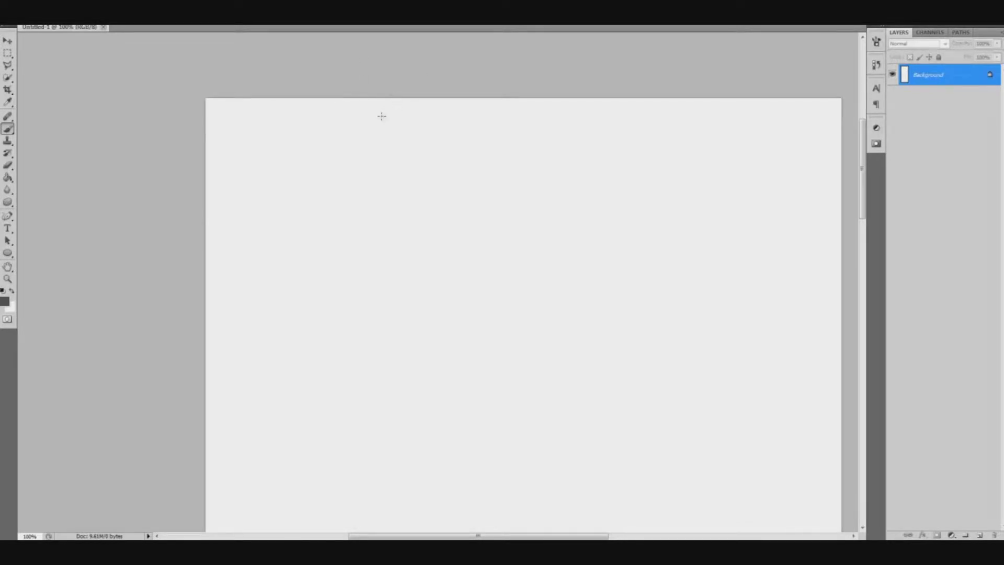
left_click_drag(320, 201, 298, 185)
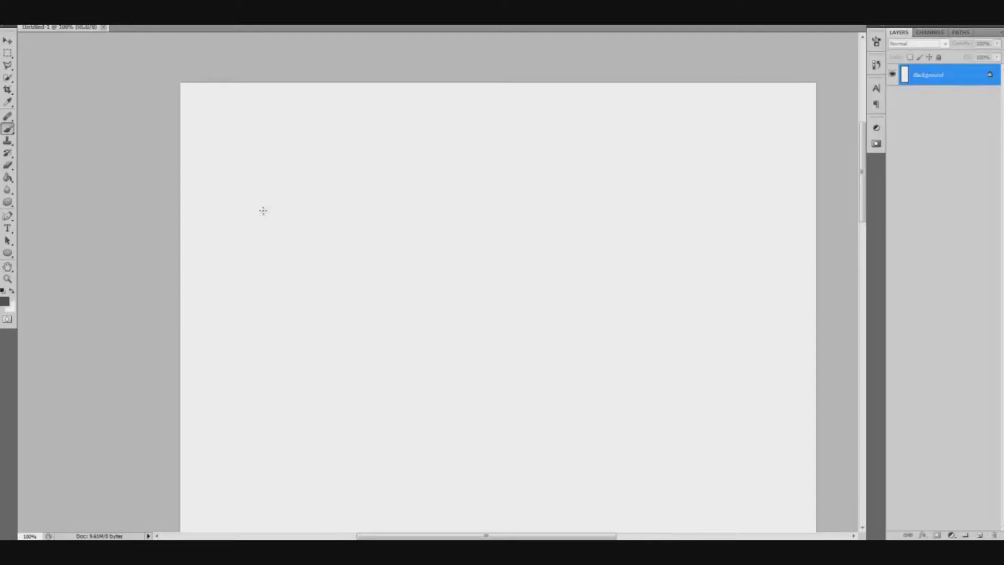
left_click_drag(319, 225, 307, 220)
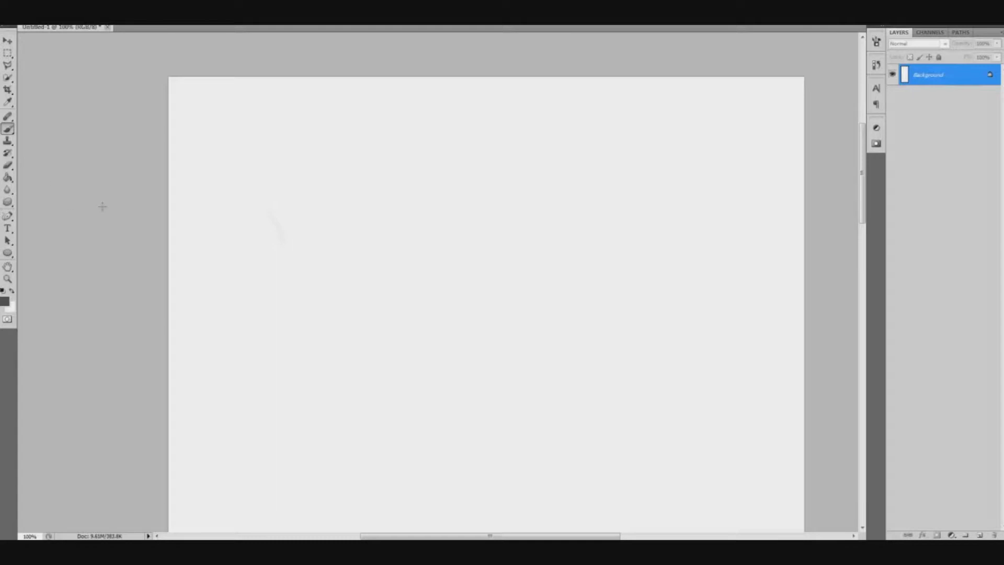
- Undo the faint test stroke and set the foreground color to near-black
left_click_drag(276, 211, 295, 259)
key("ctrl+z")
left_click(4, 301)
left_click_drag(444, 454, 443, 466)
left_click(681, 334)
- Sketch a figure's V-shaped groin lines, the inner thigh line and the outer hip and thigh contour on its left side
mouse_move(268, 240)
left_mouse_down()
mouse_move(307, 306)
mouse_move(295, 293)
mouse_move(299, 300)
mouse_move(325, 320)
mouse_move(310, 317)
mouse_move(334, 309)
mouse_move(322, 323)
mouse_move(350, 276)
left_mouse_up()
mouse_move(226, 234)
left_mouse_down()
mouse_move(241, 191)
mouse_move(207, 299)
left_mouse_up()
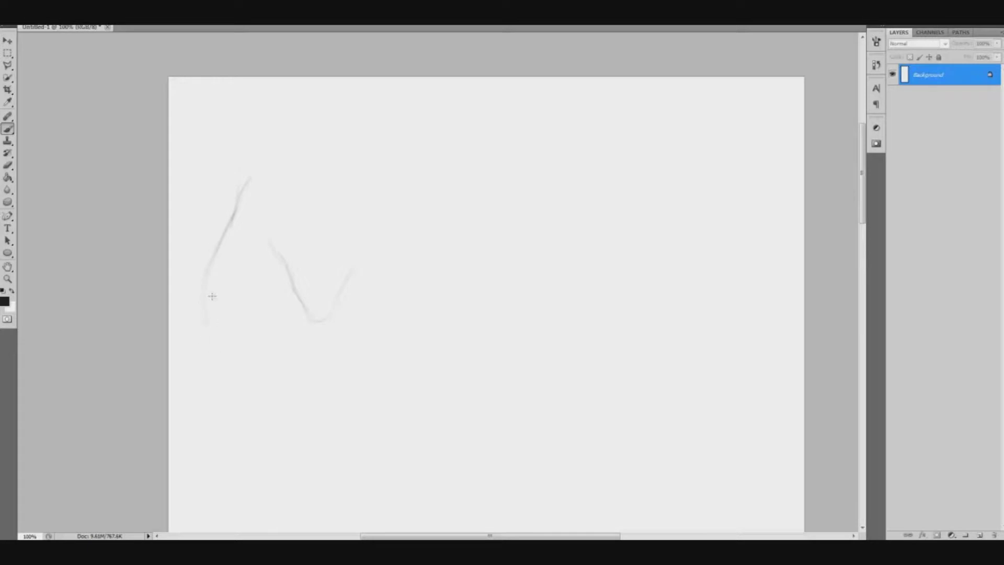
mouse_move(209, 265)
left_mouse_down()
mouse_move(219, 378)
mouse_move(206, 308)
mouse_move(218, 326)
mouse_move(223, 380)
left_mouse_up()
left_click_drag(301, 294, 321, 441)
- Sketch the outer hip and thigh contour on the figure's right side
mouse_move(361, 306)
left_mouse_down()
mouse_move(363, 277)
mouse_move(327, 293)
mouse_move(367, 226)
left_mouse_up()
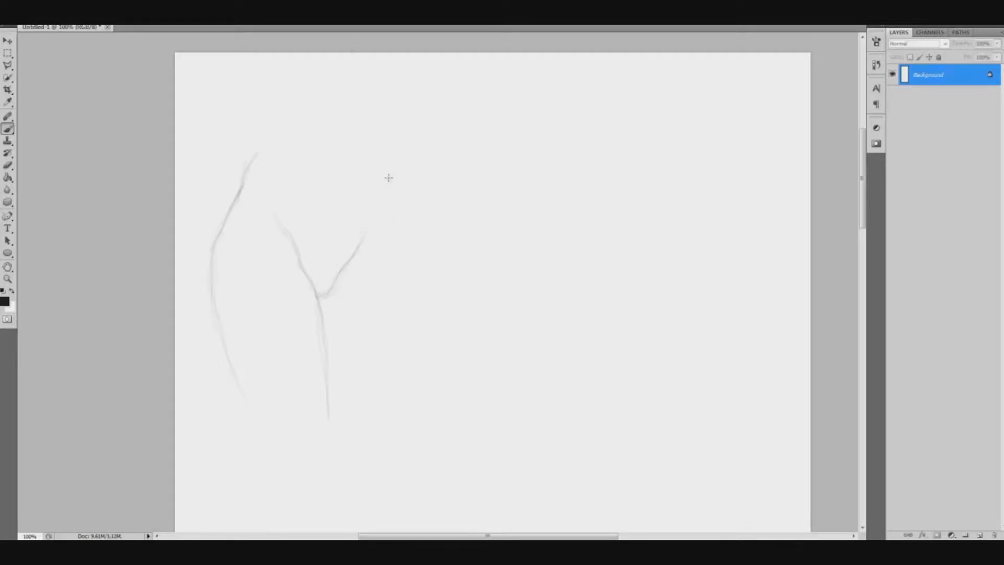
mouse_move(381, 166)
left_mouse_down()
mouse_move(397, 278)
mouse_move(382, 384)
left_mouse_up()
left_click_drag(392, 331, 379, 427)
left_click_drag(356, 305, 369, 250)
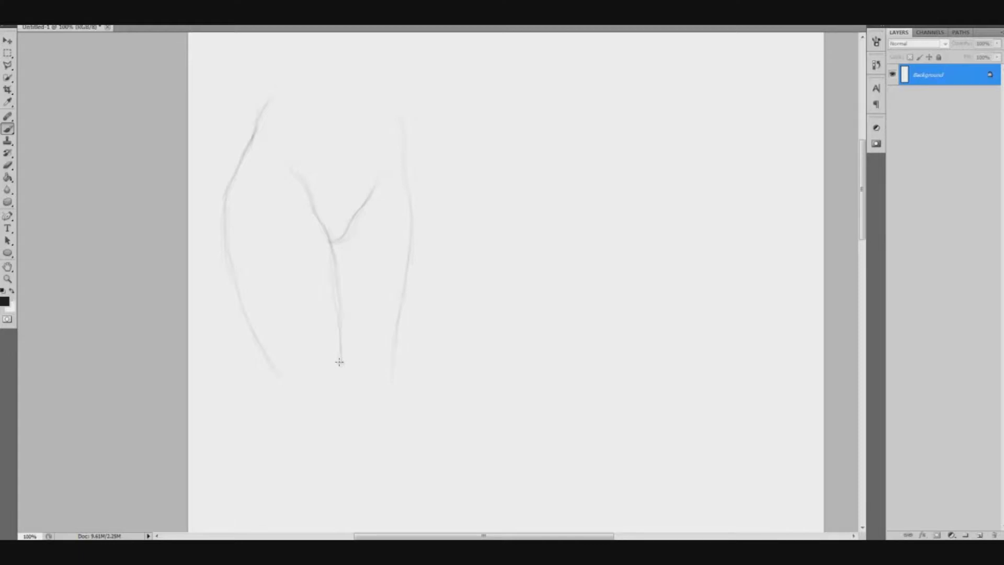
mouse_move(449, 348)
left_mouse_down()
mouse_move(455, 314)
mouse_move(471, 305)
left_mouse_up()
left_click_drag(453, 225, 449, 217)
mouse_move(399, 275)
left_mouse_down()
mouse_move(318, 284)
mouse_move(331, 299)
left_mouse_up()
key("ctrl+alt+z")
key("ctrl+alt+z")
key("ctrl+alt+z")
key("ctrl+alt+z")
key("ctrl+alt+z")
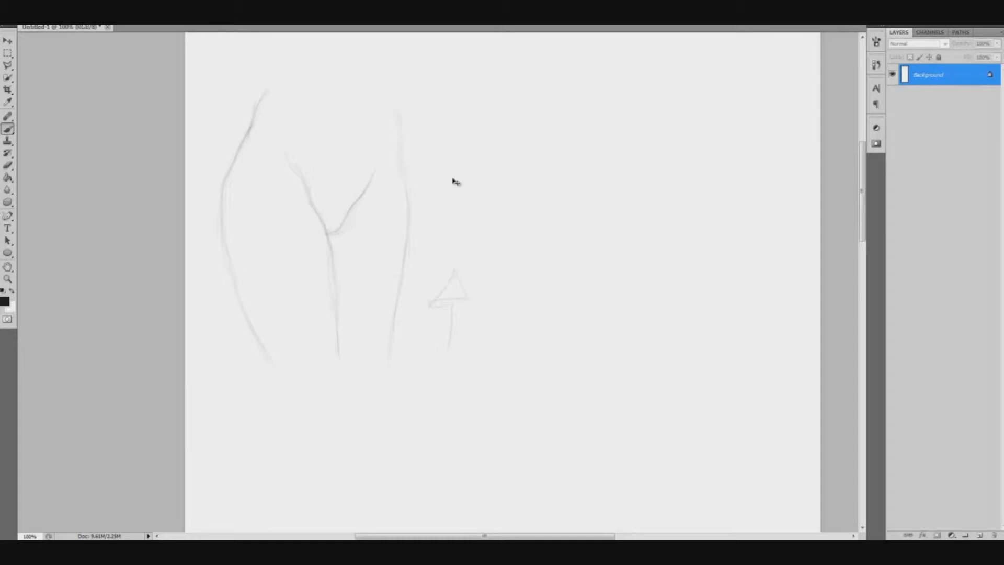
- Sketch the left leg's knee contours and the short kneecap line, continuing the thigh lines down to the knee
left_click_drag(310, 319, 313, 247)
mouse_move(341, 282)
left_mouse_down()
mouse_move(341, 354)
mouse_move(330, 360)
mouse_move(312, 336)
mouse_move(315, 319)
left_mouse_up()
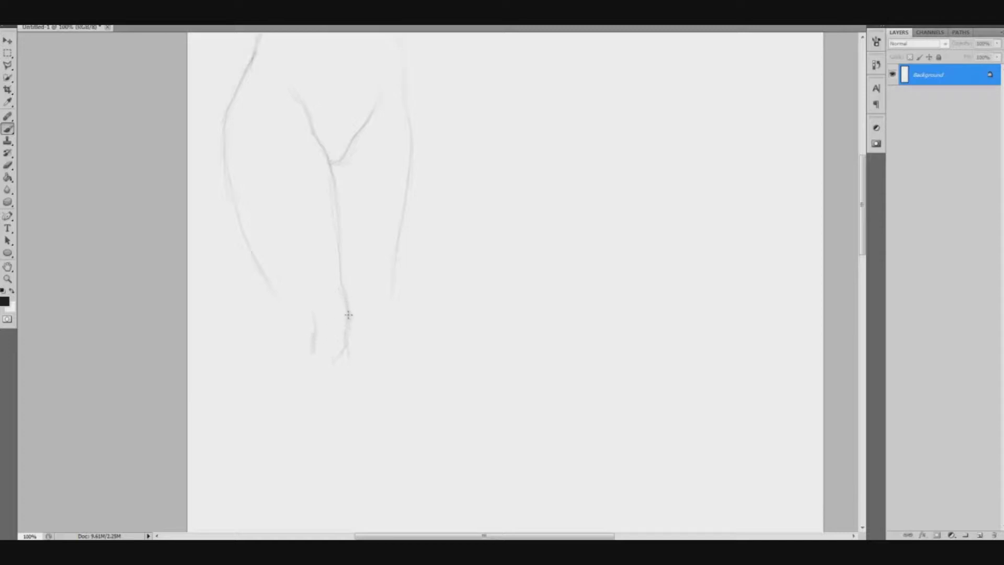
mouse_move(275, 293)
left_mouse_down()
mouse_move(292, 339)
mouse_move(278, 381)
left_mouse_up()
mouse_move(292, 324)
left_mouse_down()
mouse_move(286, 379)
mouse_move(347, 374)
mouse_move(338, 350)
mouse_move(333, 380)
left_mouse_up()
left_click_drag(346, 340, 335, 383)
- Sketch the left leg's calf and shin contours down to the ankle
left_click_drag(329, 410, 320, 462)
mouse_move(282, 319)
left_mouse_down()
mouse_move(296, 262)
mouse_move(278, 418)
left_mouse_up()
left_click_drag(311, 490, 315, 402)
left_click_drag(285, 317, 292, 365)
mouse_move(286, 318)
left_mouse_down()
mouse_move(302, 390)
mouse_move(330, 348)
mouse_move(325, 384)
mouse_move(332, 327)
mouse_move(304, 296)
mouse_move(313, 348)
left_mouse_up()
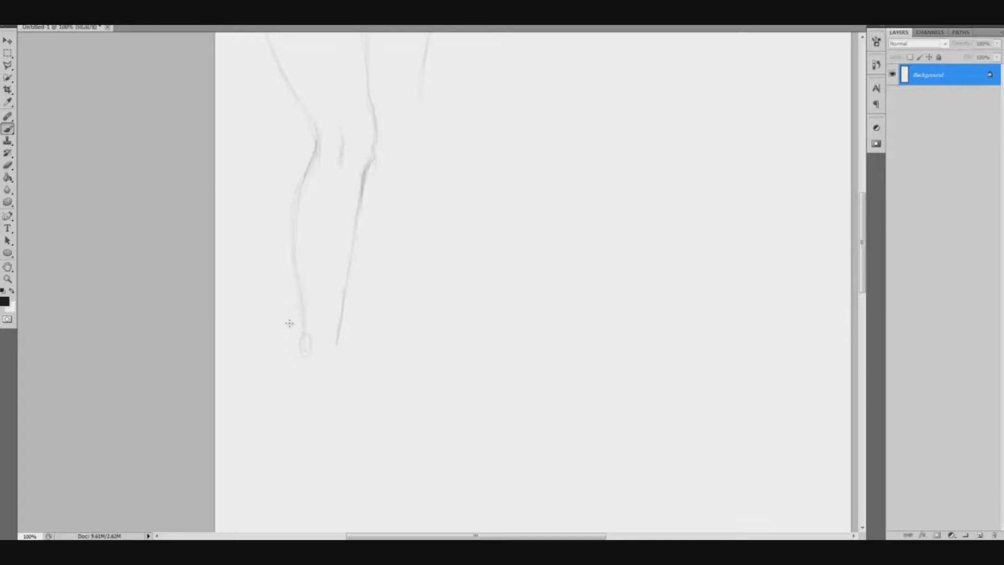
- Darken the oval ankle bone and sketch the inner ankle, heel and instep lines of the left foot
mouse_move(306, 327)
left_mouse_down()
mouse_move(300, 343)
mouse_move(314, 346)
left_mouse_up()
mouse_move(313, 343)
left_mouse_down()
mouse_move(341, 354)
mouse_move(313, 339)
left_mouse_up()
left_click_drag(379, 276, 385, 271)
key("ctrl+z")
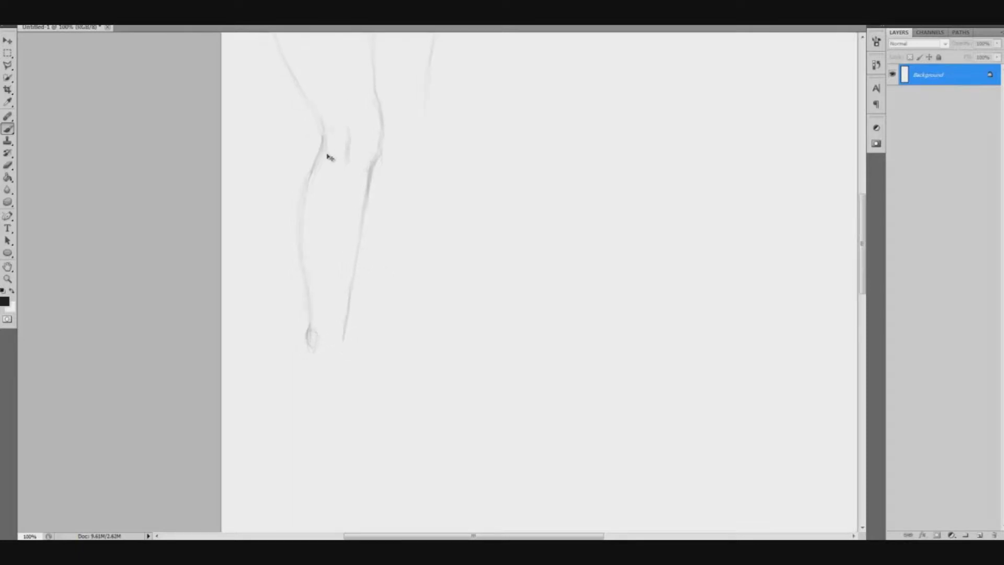
mouse_move(342, 342)
left_mouse_down()
mouse_move(345, 330)
mouse_move(342, 356)
left_mouse_up()
left_click_drag(310, 320, 307, 336)
mouse_move(304, 361)
left_mouse_down()
mouse_move(318, 387)
mouse_move(343, 370)
mouse_move(339, 362)
mouse_move(352, 379)
mouse_move(341, 354)
mouse_move(373, 407)
left_mouse_up()
left_click_drag(313, 386, 324, 413)
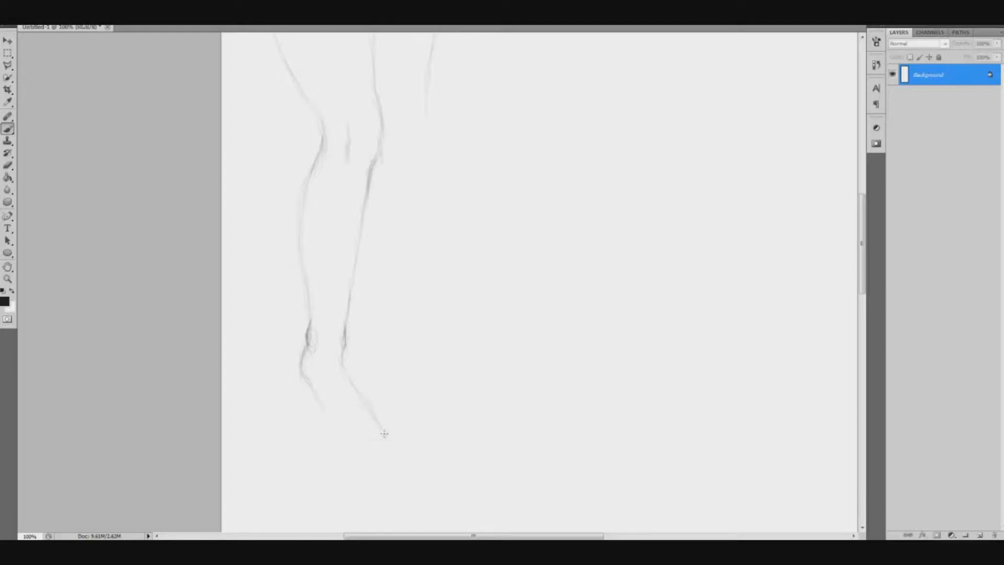
- Sketch the right leg's lower thigh, its knee and the outer contour of its lower leg
left_click_drag(405, 230, 394, 455)
left_click_drag(407, 351, 385, 284)
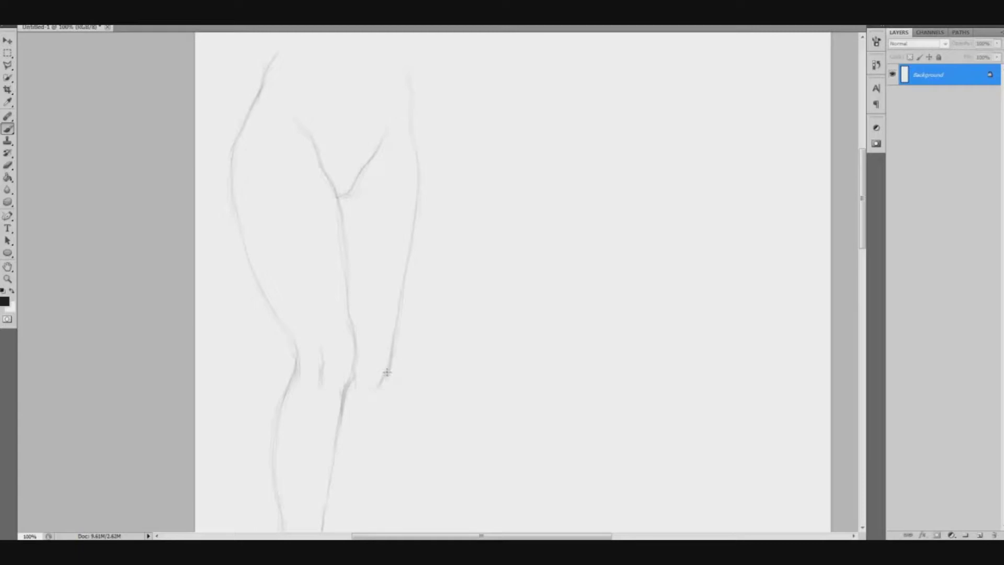
mouse_move(390, 361)
left_mouse_down()
mouse_move(366, 401)
mouse_move(385, 378)
mouse_move(384, 347)
mouse_move(383, 362)
mouse_move(362, 359)
mouse_move(380, 354)
mouse_move(361, 369)
mouse_move(374, 352)
mouse_move(356, 374)
mouse_move(370, 359)
left_mouse_up()
mouse_move(378, 414)
left_mouse_down()
mouse_move(392, 310)
mouse_move(367, 450)
left_mouse_up()
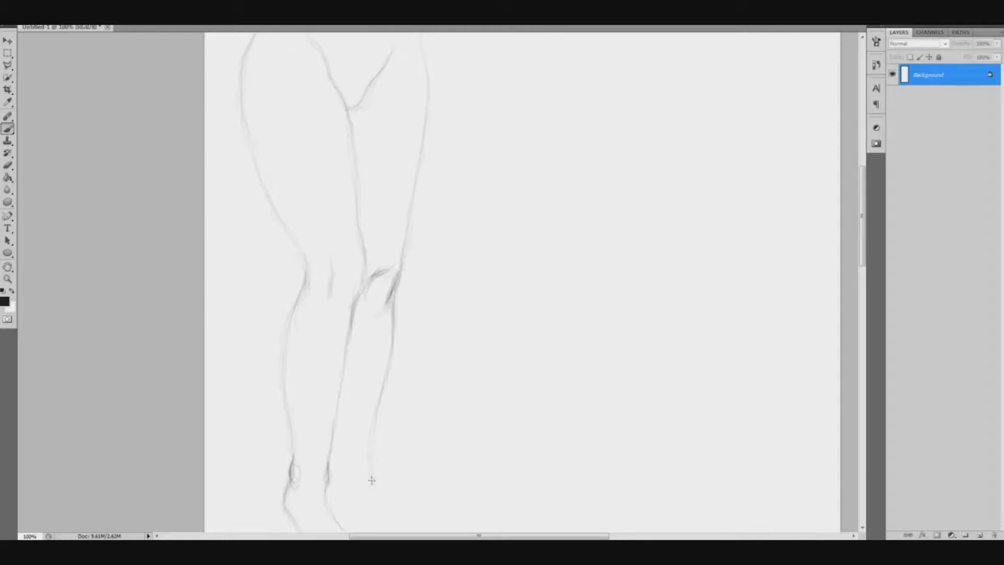
left_click_drag(377, 236, 366, 443)
left_click_drag(358, 213, 375, 202)
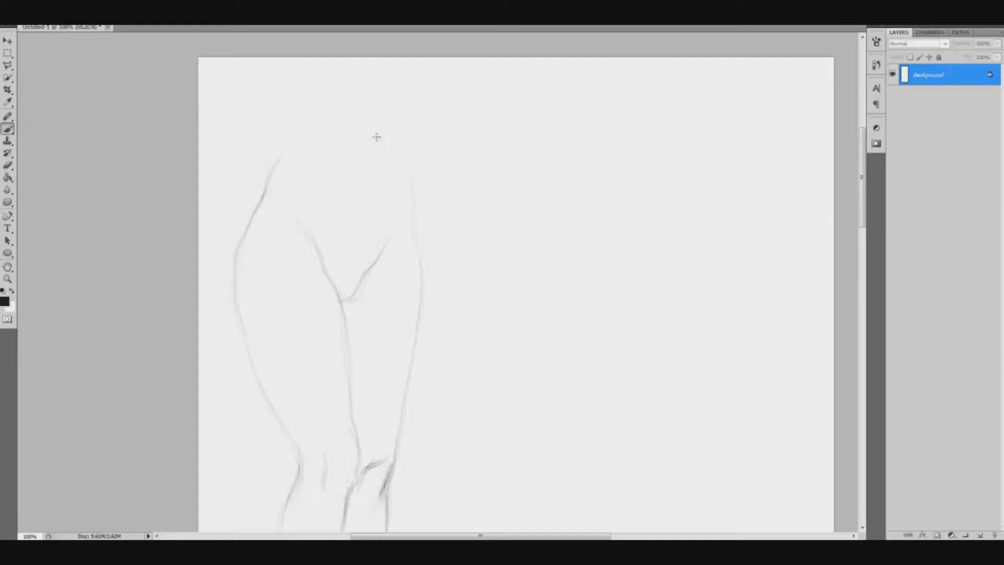
left_click_drag(415, 219, 429, 249)
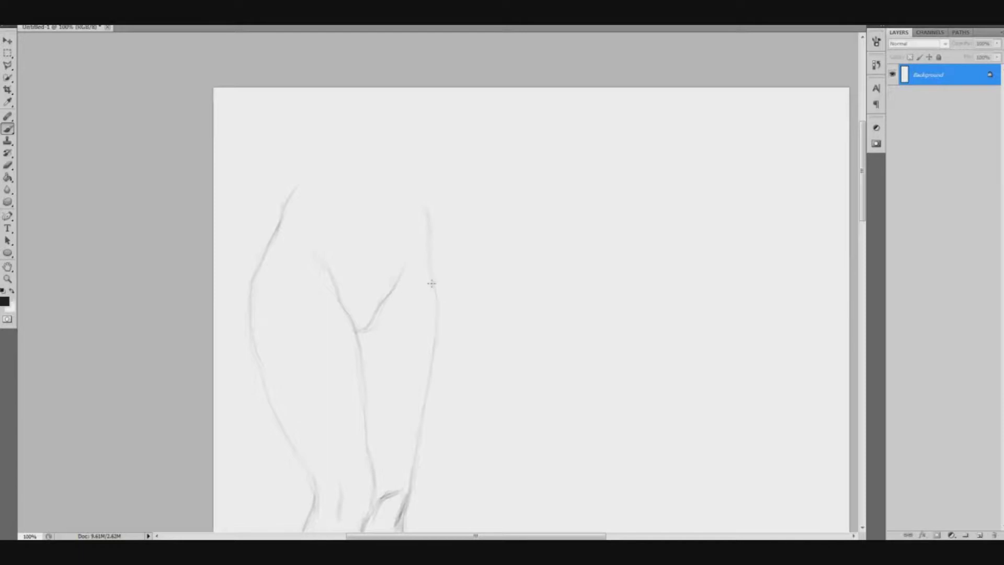
left_click_drag(288, 197, 272, 243)
left_click_drag(428, 215, 416, 198)
key("ctrl+alt+z")
key("ctrl+alt+z")
- Sketch the pelvis bone inside the hips, from both iliac crests down to the groin
left_click_drag(295, 200, 307, 252)
mouse_move(297, 194)
left_mouse_down()
mouse_move(337, 254)
mouse_move(330, 246)
mouse_move(381, 260)
mouse_move(419, 212)
mouse_move(426, 240)
left_mouse_up()
mouse_move(298, 217)
left_mouse_down()
mouse_move(311, 260)
mouse_move(305, 254)
mouse_move(301, 277)
mouse_move(349, 298)
mouse_move(309, 297)
mouse_move(353, 289)
mouse_move(330, 295)
mouse_move(345, 314)
mouse_move(356, 298)
mouse_move(380, 312)
mouse_move(370, 305)
mouse_move(397, 297)
left_mouse_up()
- Sketch the hip joint and femur inside the left thigh, running down to the knee
mouse_move(335, 306)
left_mouse_down()
mouse_move(278, 316)
mouse_move(290, 315)
mouse_move(335, 405)
mouse_move(330, 325)
mouse_move(312, 287)
mouse_move(273, 309)
left_mouse_up()
mouse_move(326, 442)
left_mouse_down()
mouse_move(347, 450)
mouse_move(337, 467)
left_mouse_up()
left_click_drag(288, 270, 334, 405)
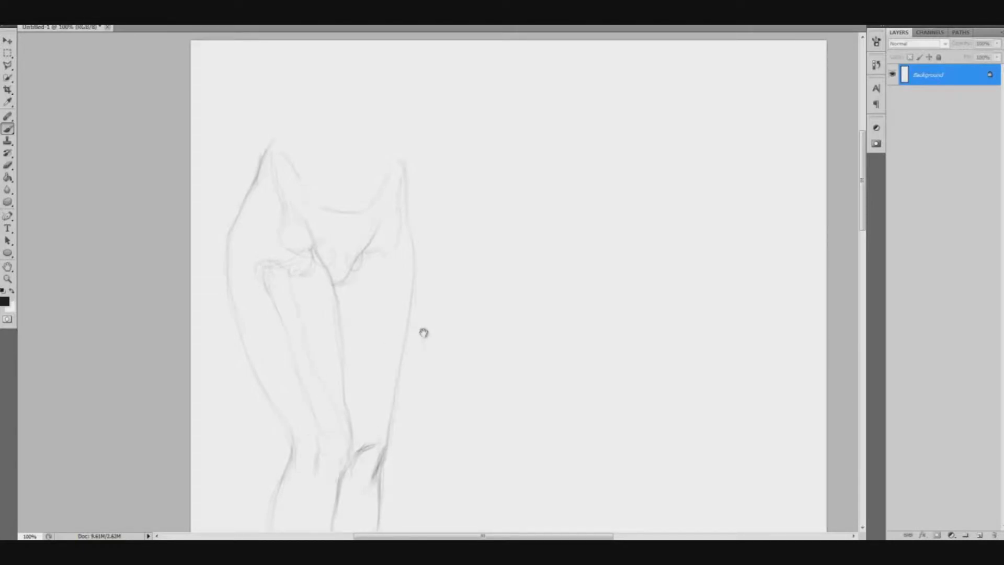
- Sketch the hip joint and femur inside the right thigh, running down to the knee
left_click_drag(421, 325, 406, 299)
key("z")
left_click(405, 345, "alt")
left_click(404, 345, "alt")
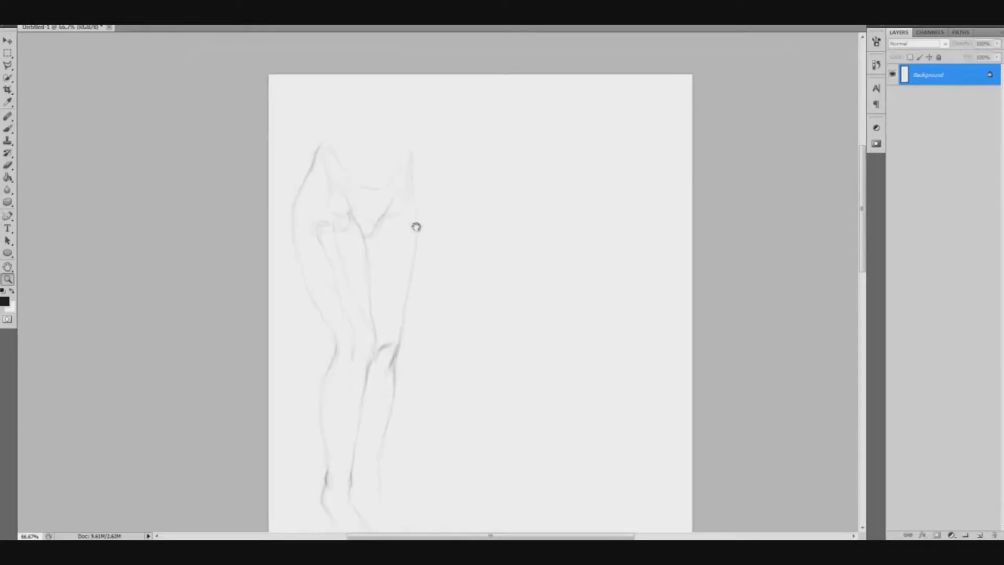
left_click(398, 300)
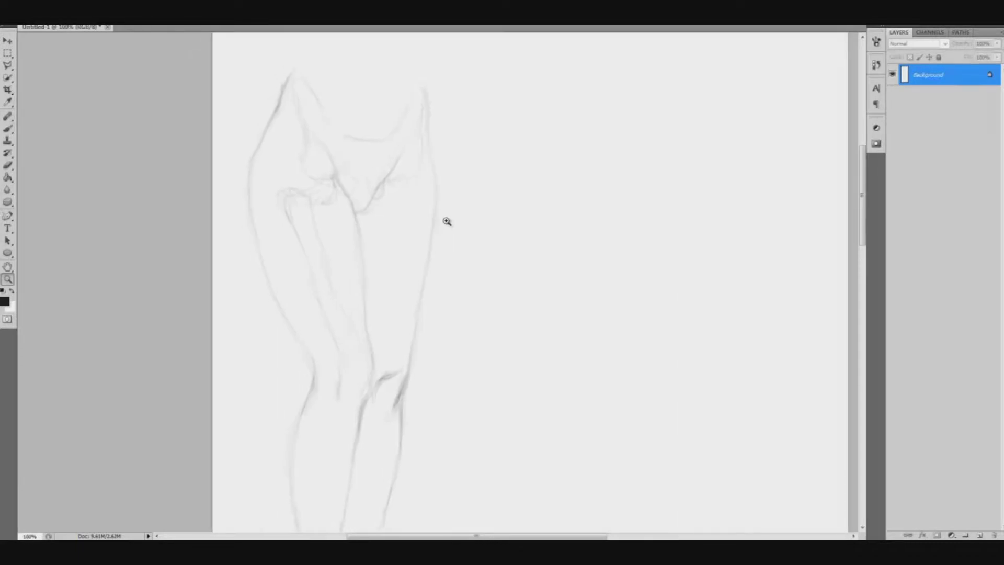
key("b")
mouse_move(376, 197)
left_mouse_down()
mouse_move(405, 204)
mouse_move(402, 305)
left_mouse_up()
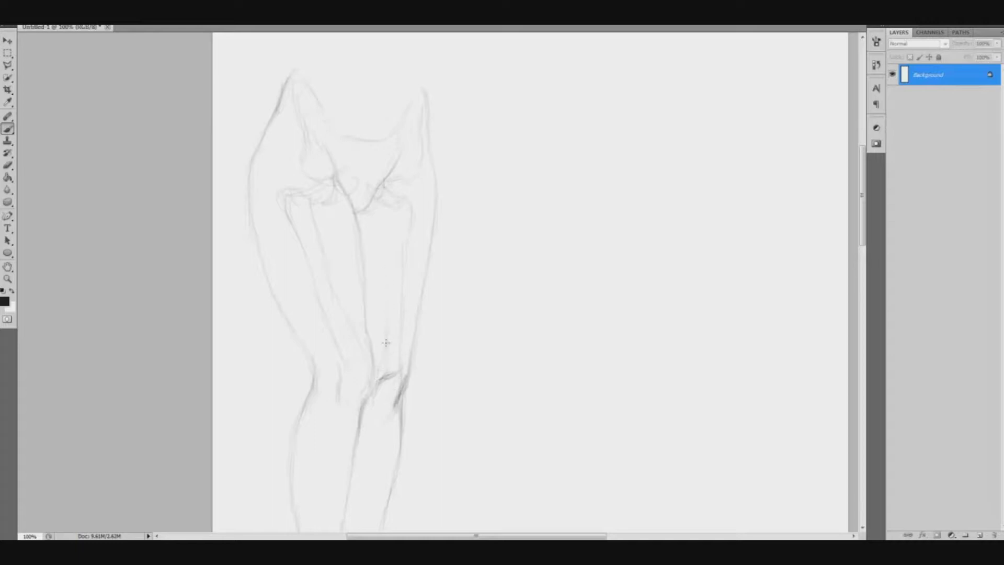
left_click_drag(469, 213, 477, 248)
key("z")
left_click(463, 242, "alt")
left_click_drag(485, 214, 484, 213)
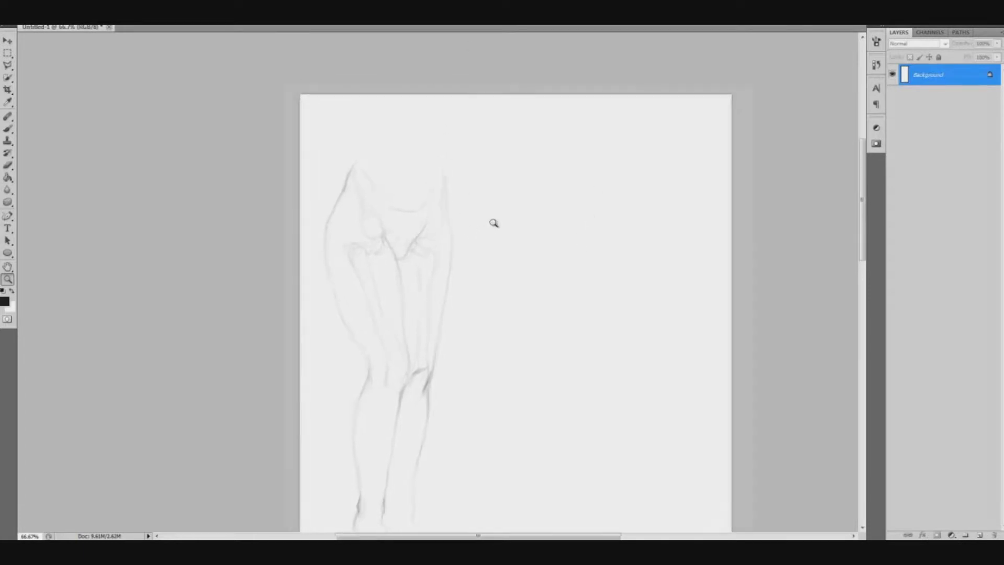
left_click(473, 233)
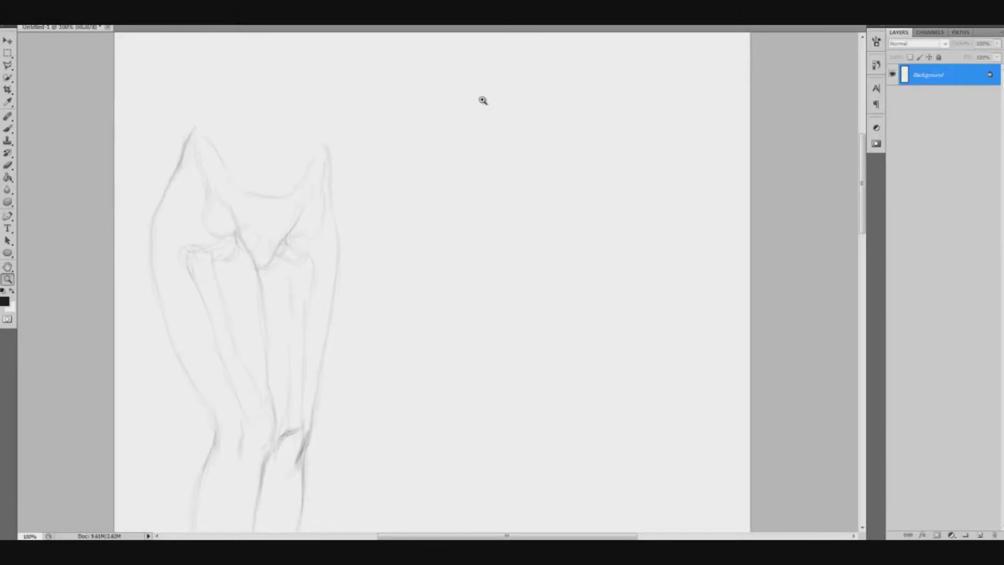
key("b")
scroll(530, 236, "up", 1)
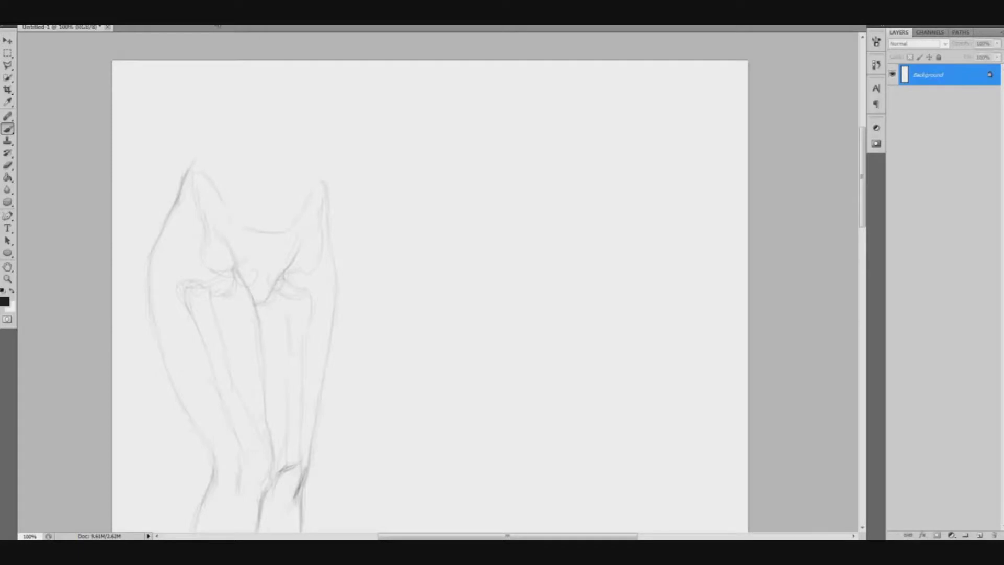
left_click_drag(285, 168, 281, 156)
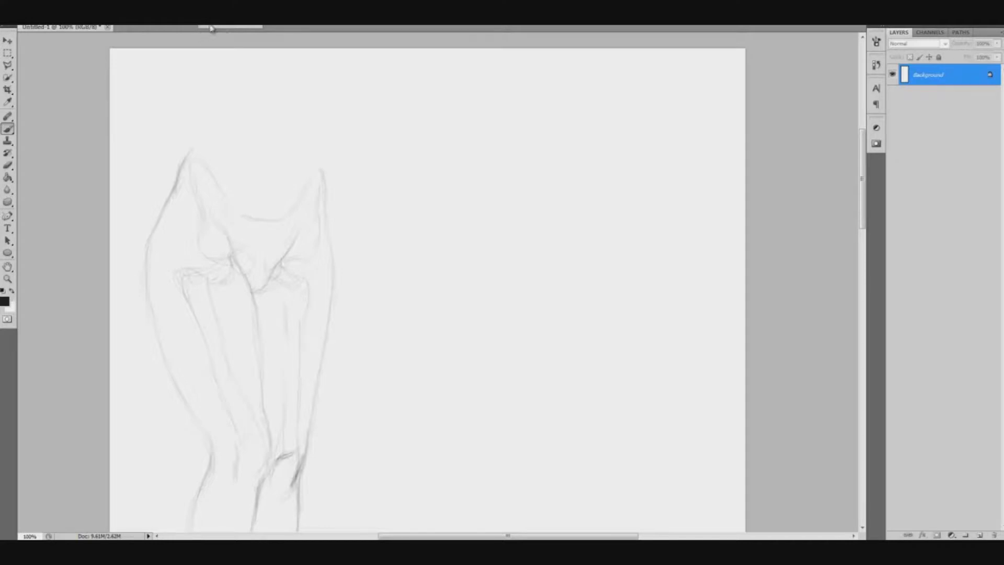
left_click_drag(424, 240, 433, 217)
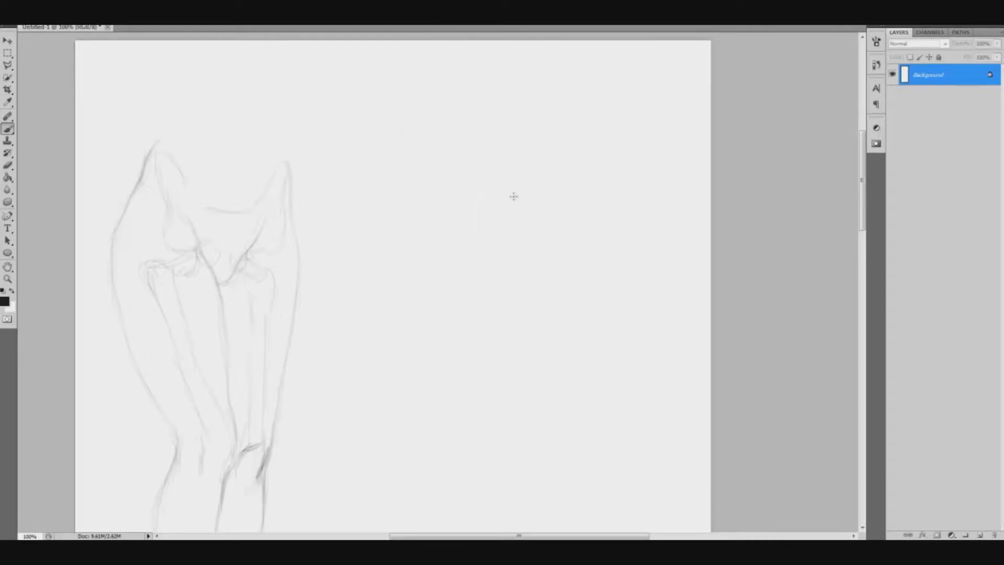
left_click_drag(549, 193, 470, 182)
key("ctrl+alt+z")
key("ctrl+alt+z")
- Try to sketch the groin curve of a second figure on the empty area beside the first
left_click_drag(495, 268, 478, 230)
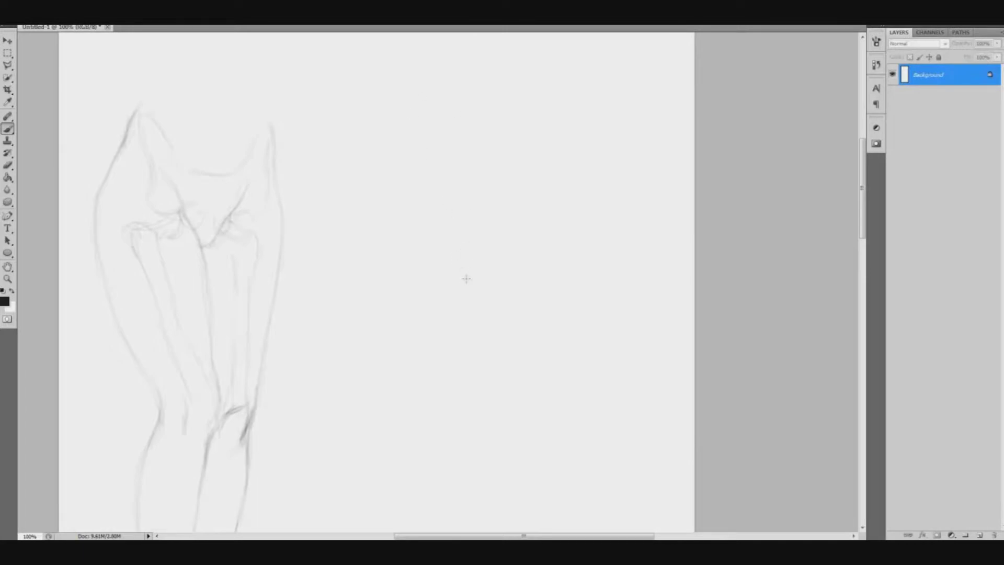
left_click_drag(477, 287, 518, 346)
left_click_drag(517, 344, 544, 343)
left_click_drag(539, 243, 547, 283)
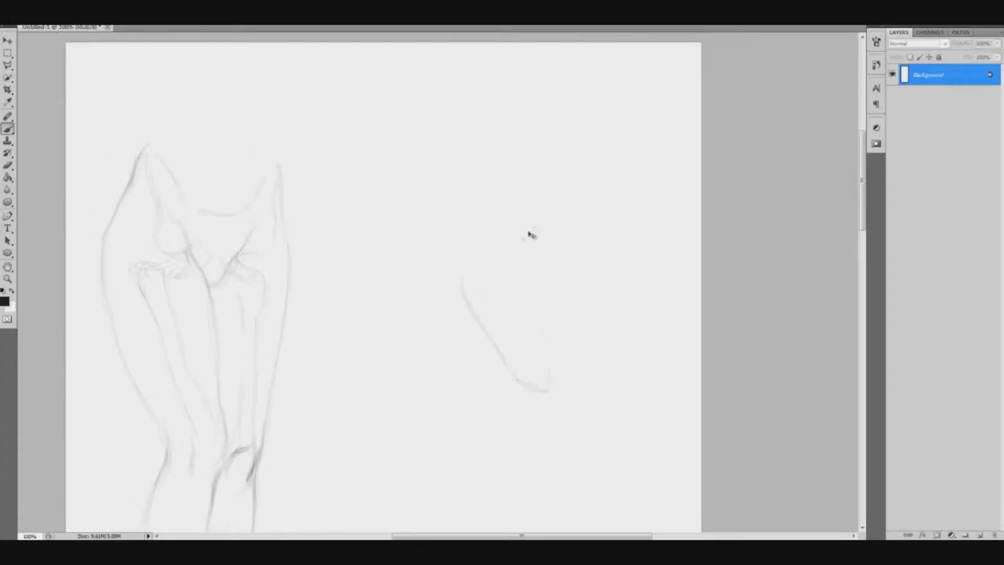
key("ctrl+z")
- Sketch the V-shaped groin lines of the second figure and undo the extra strokes beside them
mouse_move(472, 312)
left_mouse_down()
mouse_move(516, 361)
mouse_move(563, 350)
mouse_move(531, 366)
left_mouse_up()
left_click_drag(533, 332, 530, 361)
mouse_move(444, 309)
left_mouse_down()
mouse_move(369, 279)
mouse_move(342, 304)
mouse_move(377, 265)
left_mouse_up()
key("ctrl+alt+z")
key("ctrl+alt+z")
key("ctrl+alt+z")
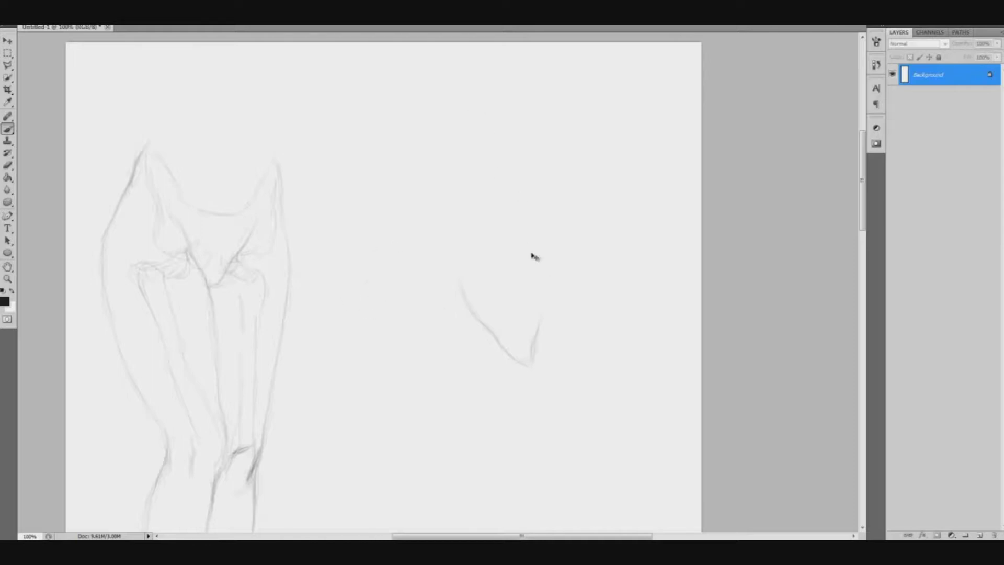
- Darken both sides of the second figure's groin V and extend them upward
left_click_drag(537, 327, 532, 359)
left_click_drag(537, 324, 549, 292)
mouse_move(545, 298)
left_mouse_down()
mouse_move(528, 368)
mouse_move(507, 352)
left_mouse_up()
left_click_drag(473, 312, 484, 323)
mouse_move(464, 274)
left_mouse_down()
mouse_move(485, 321)
mouse_move(471, 299)
left_mouse_up()
left_click_drag(476, 235, 471, 236)
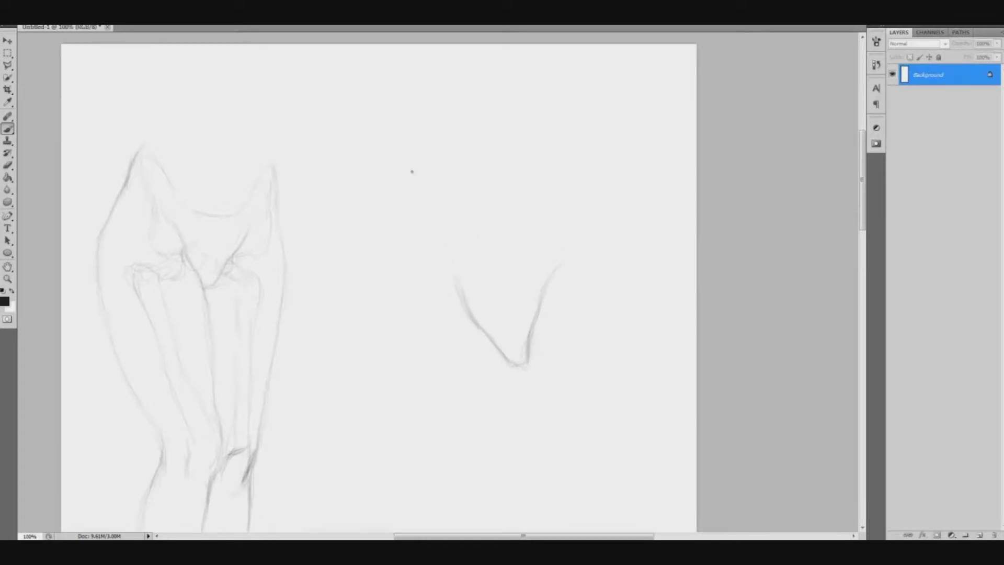
- Erase the upper parts of both sides of the second figure's groin V with the Eraser tool
key("e")
left_click_drag(455, 260, 491, 336)
left_click(7, 166)
left_click(179, 24)
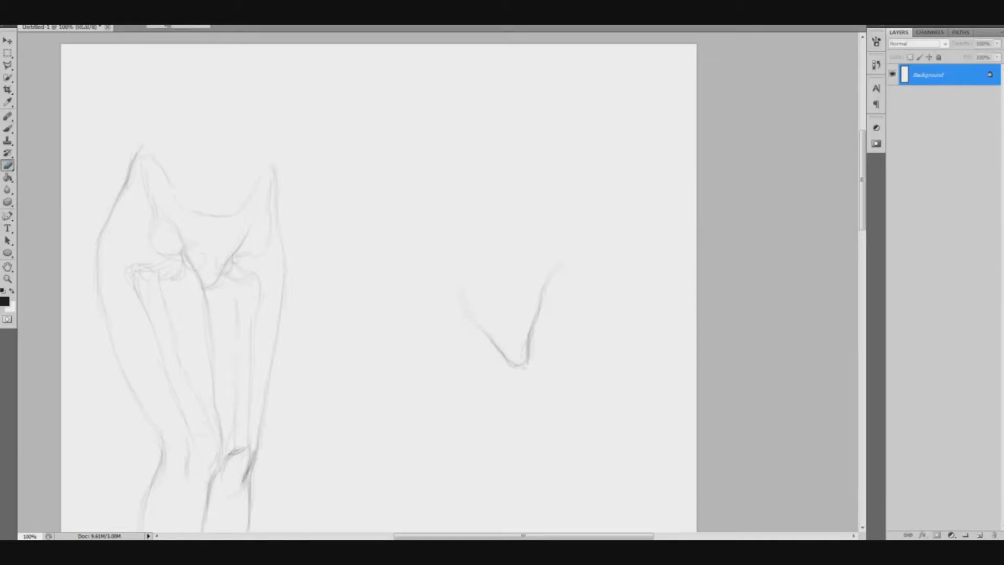
left_click_drag(469, 305, 511, 352)
left_click_drag(536, 268, 519, 336)
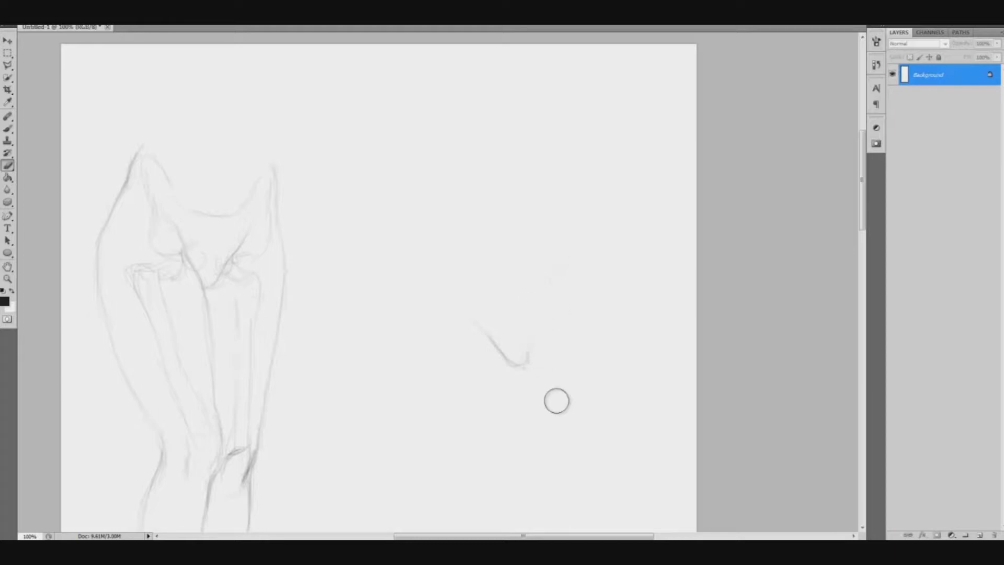
- Redraw both sides of the second figure's groin V with the brush, making its left side darker
key("b")
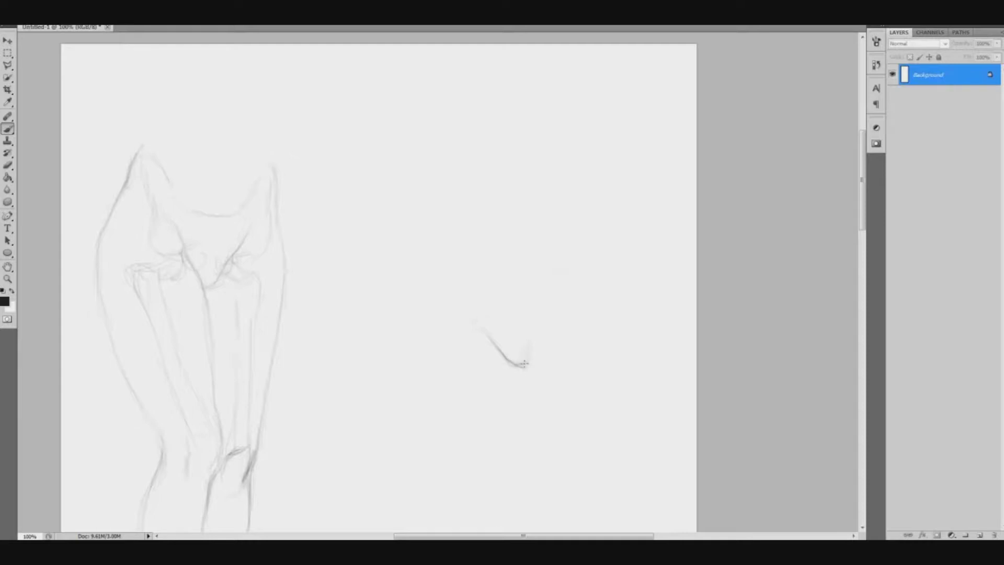
left_click_drag(523, 362, 549, 299)
left_click_drag(480, 328, 492, 341)
mouse_move(484, 289)
left_mouse_down()
mouse_move(473, 292)
mouse_move(464, 327)
mouse_move(484, 352)
left_mouse_up()
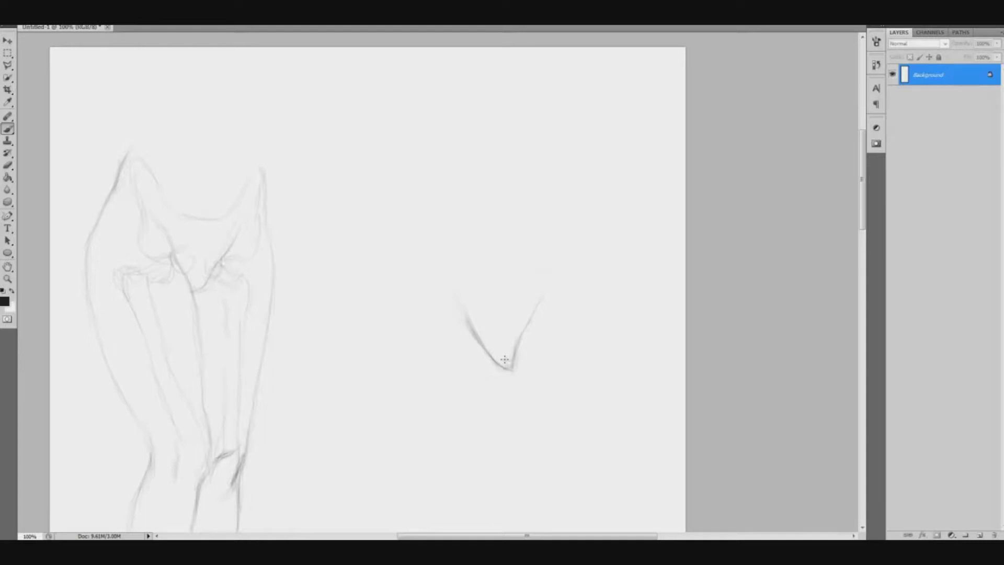
left_click_drag(473, 232, 471, 238)
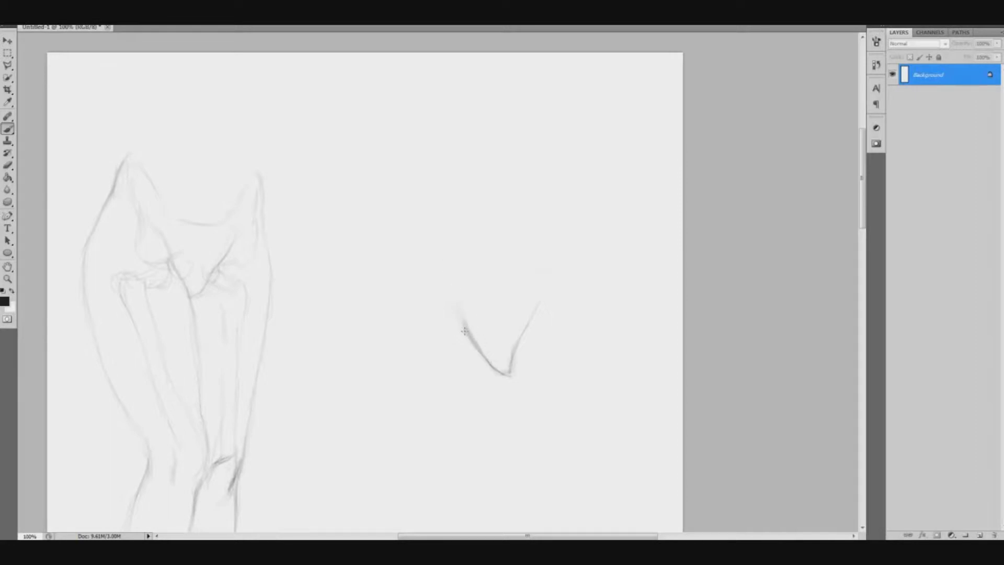
mouse_move(470, 352)
left_mouse_down()
mouse_move(474, 371)
mouse_move(471, 355)
left_mouse_up()
left_click_drag(473, 338, 456, 309)
- Sketch the second figure's inner thigh line and both outer hip contours, and draw a horizontal guideline across the hips
mouse_move(420, 284)
left_mouse_down()
mouse_move(424, 387)
mouse_move(418, 302)
left_mouse_up()
left_click_drag(518, 337, 506, 412)
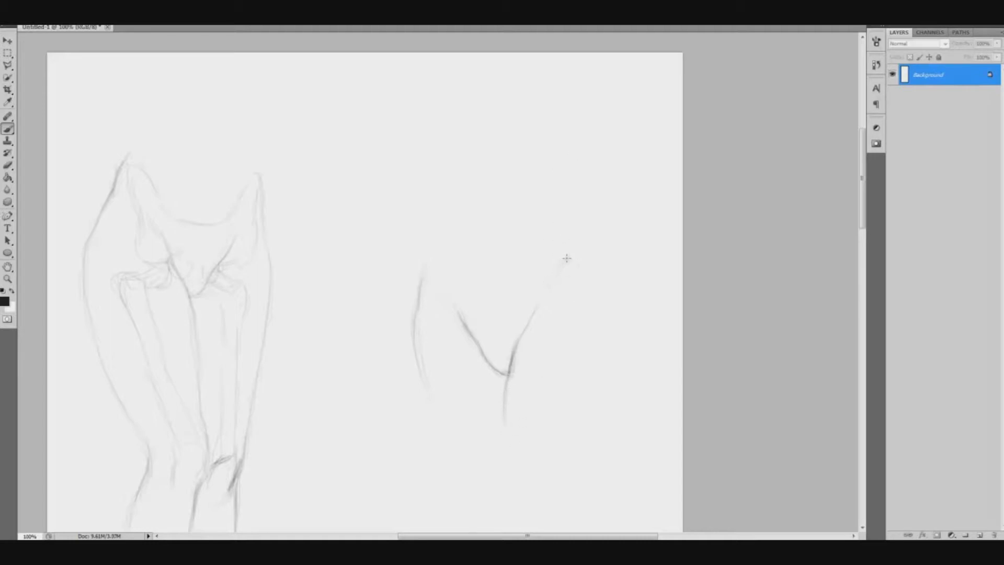
mouse_move(556, 272)
left_mouse_down()
mouse_move(573, 240)
mouse_move(588, 252)
left_mouse_up()
left_click_drag(595, 245, 620, 366)
left_click_drag(399, 341, 651, 341)
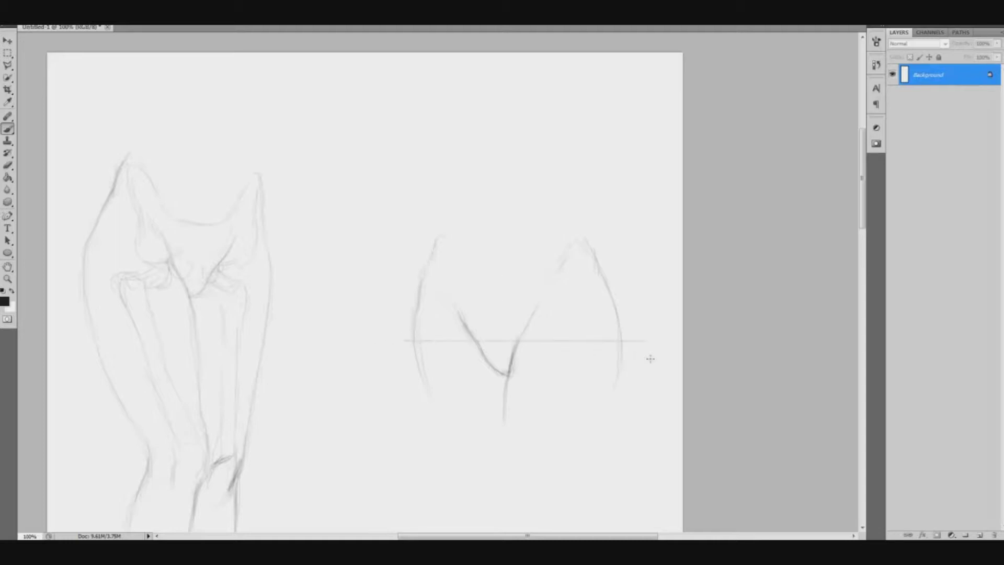
- Undo the horizontal guideline across the second figure's hips
key("ctrl+z")
left_click_drag(409, 347, 570, 352)
key("ctrl+z")
- Darken and lengthen the outer hip contours on both sides of the second figure
left_click_drag(618, 324, 612, 406)
mouse_move(393, 279)
left_mouse_down()
mouse_move(604, 312)
mouse_move(475, 274)
left_mouse_up()
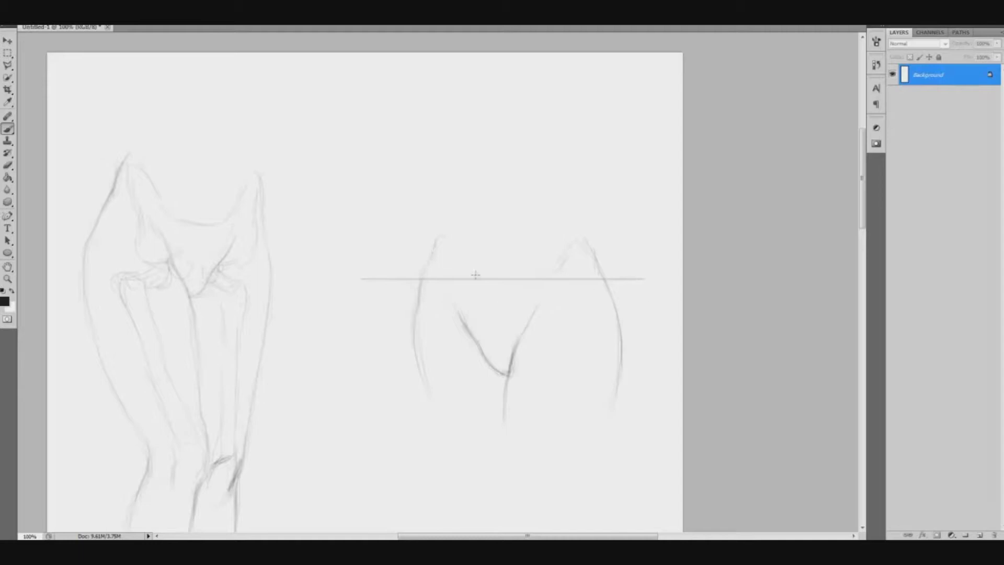
key("ctrl+z")
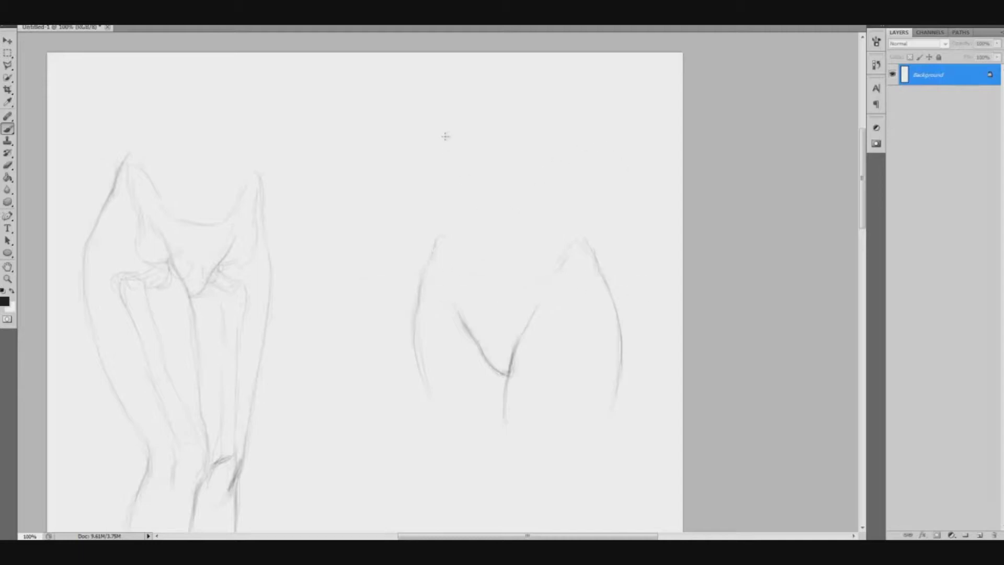
left_click_drag(436, 252, 421, 355)
mouse_move(436, 237)
left_mouse_down()
mouse_move(420, 285)
mouse_move(419, 366)
left_mouse_up()
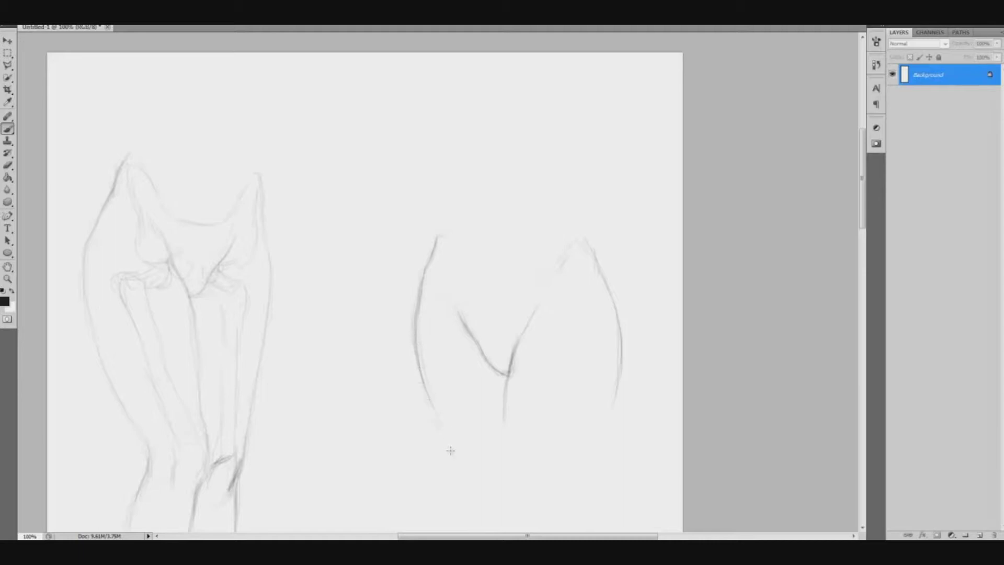
- Extend the tops of both hip contours upward on the second figure and shade the crease inside the right hip point
left_click_drag(496, 195, 502, 210)
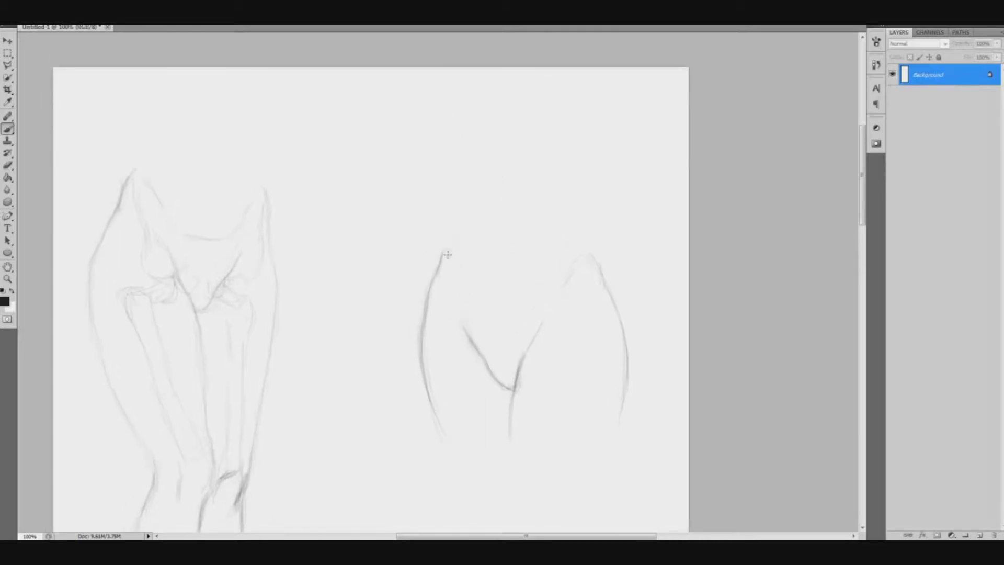
left_click_drag(451, 230, 441, 242)
mouse_move(589, 250)
left_mouse_down()
mouse_move(599, 271)
mouse_move(586, 239)
left_mouse_up()
left_click_drag(584, 223, 588, 245)
left_click_drag(565, 269, 552, 297)
scroll(486, 231, "up", 1)
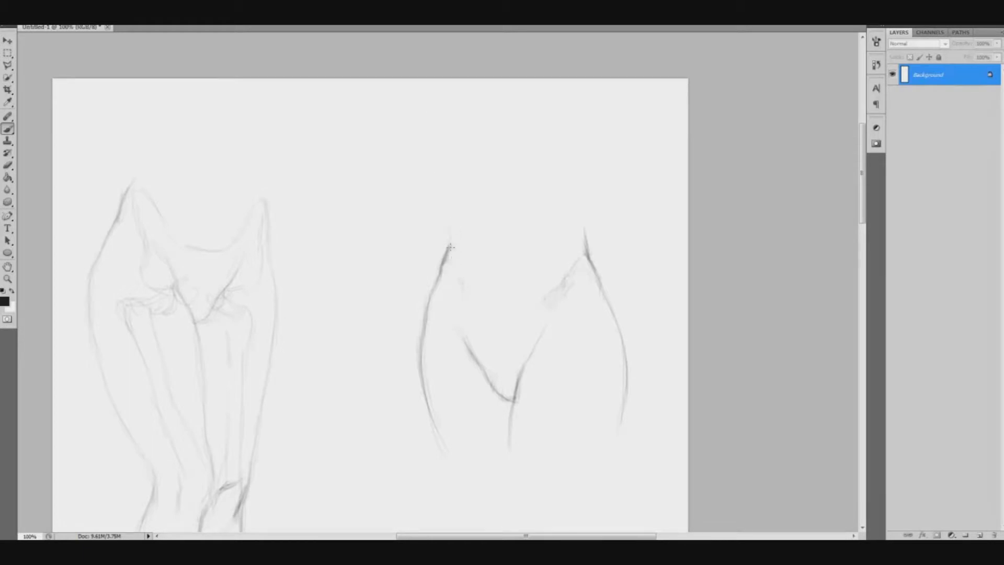
left_click_drag(509, 264, 499, 252)
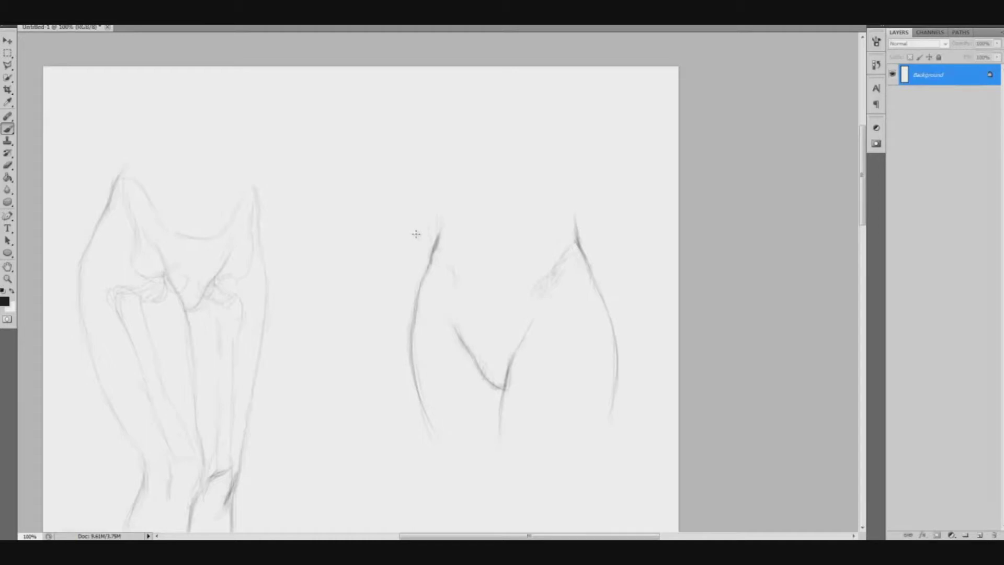
left_click_drag(527, 223, 522, 222)
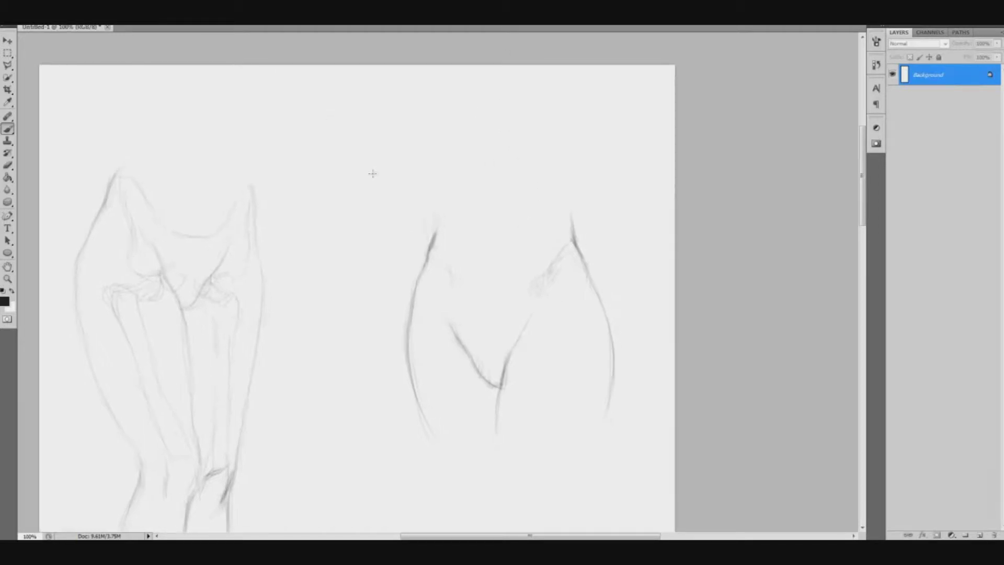
mouse_move(451, 325)
left_mouse_down()
mouse_move(435, 130)
mouse_move(458, 81)
left_mouse_up()
key("ctrl+z")
key("ctrl+z")
- Lasso the whole second hip sketch, rotate it slightly counterclockwise, move it lower on the canvas, and deselect it
left_click_drag(545, 266, 532, 226)
key("l")
left_click(577, 136)
left_click(415, 132)
left_click(363, 172)
left_click(330, 307)
left_click(353, 408)
left_click(446, 475)
left_click(594, 446)
left_click(635, 320)
left_click(622, 199)
double_click(594, 137)
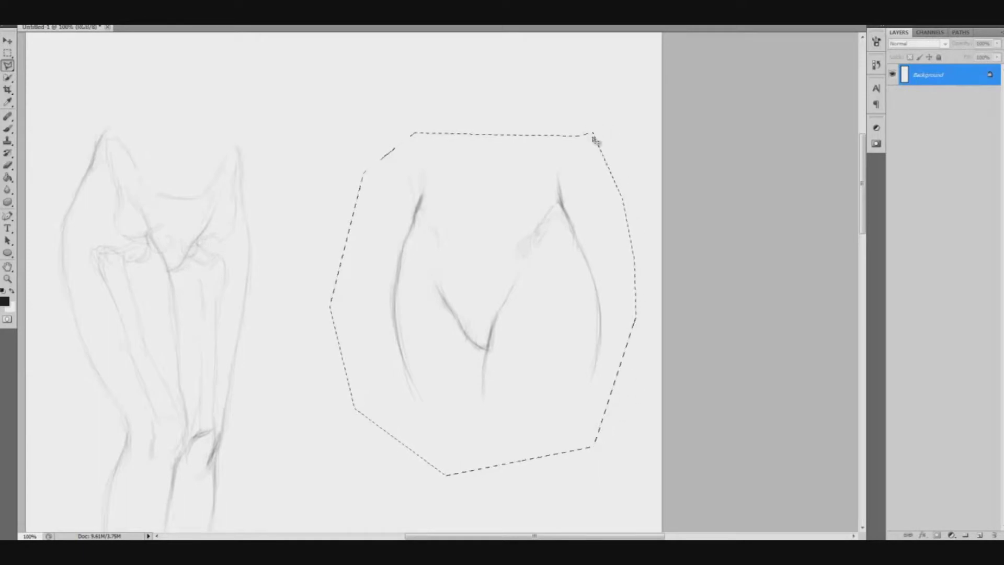
key("ctrl+t")
left_click_drag(642, 232, 665, 212)
left_click_drag(567, 298, 581, 351)
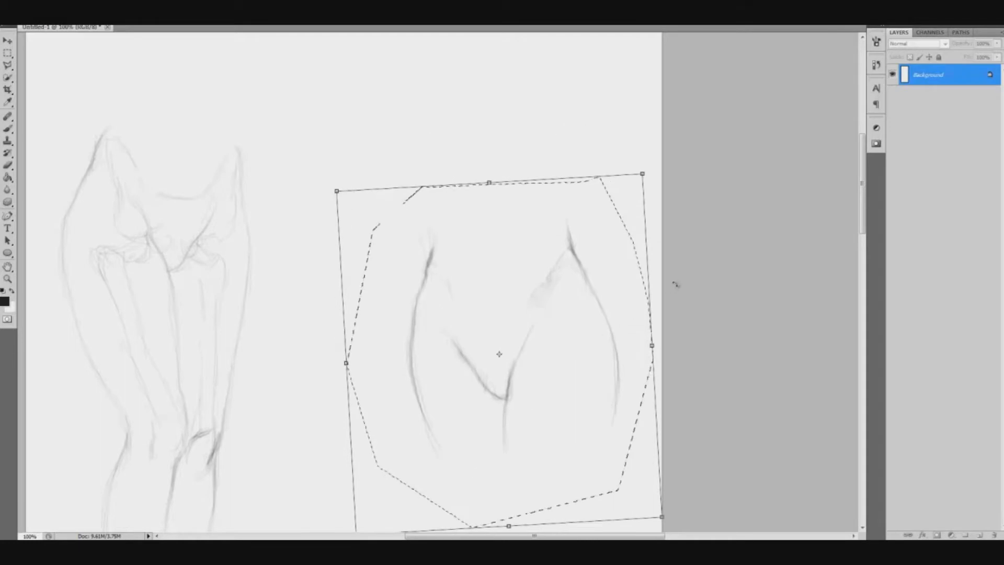
key("Return")
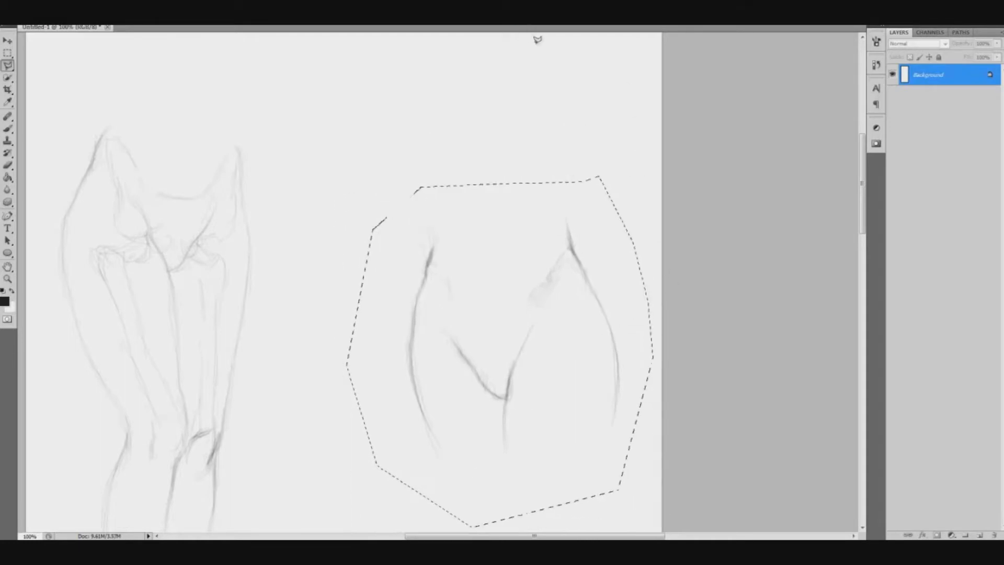
left_click(589, 141)
key("Escape")
- Darken the second figure's left hip point with the brush, joining it to the groin line and extending it up the waist
left_click_drag(549, 211, 545, 218)
key("b")
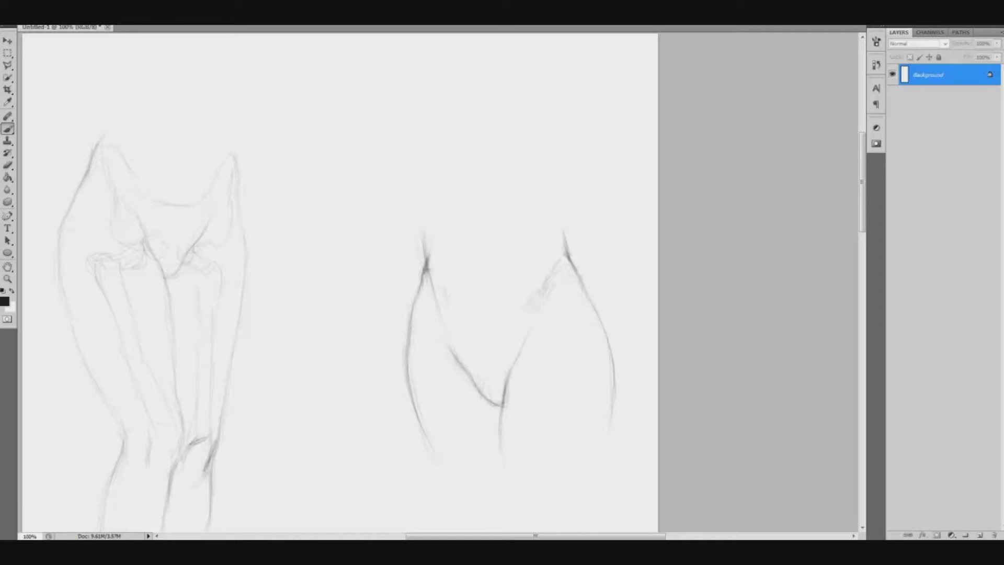
left_click_drag(447, 212, 448, 218)
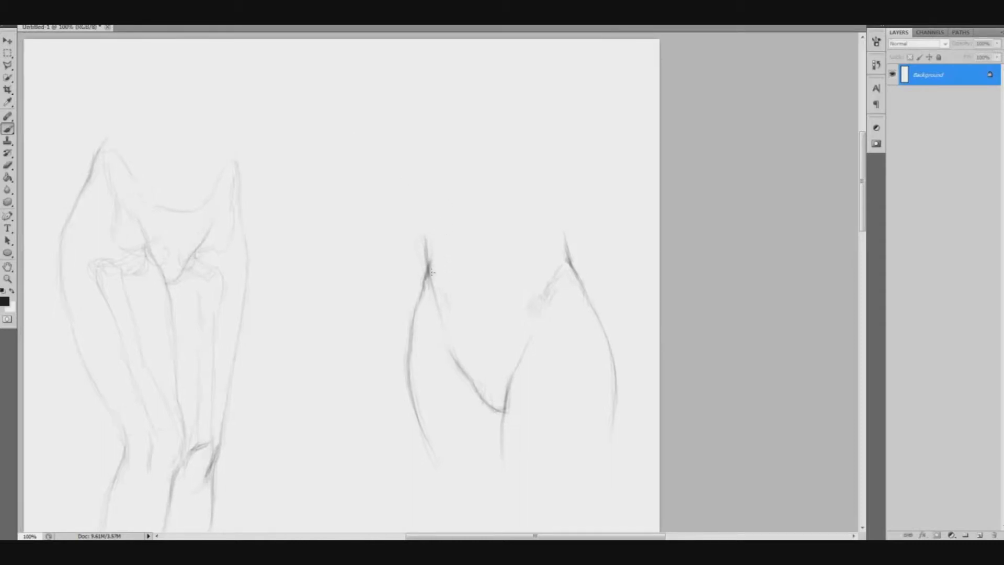
left_click_drag(420, 225, 429, 261)
- Sketch a centre line down the second figure's abdomen and try a high peaked guideline joining both hip points
mouse_move(391, 315)
left_mouse_down()
mouse_move(526, 229)
mouse_move(589, 276)
mouse_move(468, 206)
mouse_move(601, 282)
left_mouse_up()
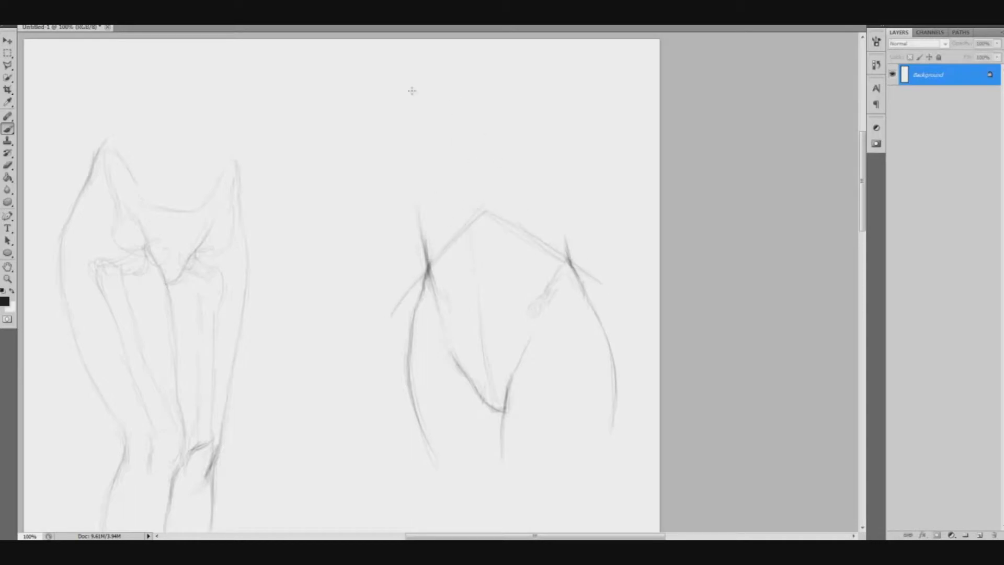
left_click_drag(465, 201, 524, 243)
left_click_drag(374, 214, 534, 214)
key("ctrl+z")
key("ctrl+alt+z")
key("ctrl+alt+z")
key("ctrl+alt+z")
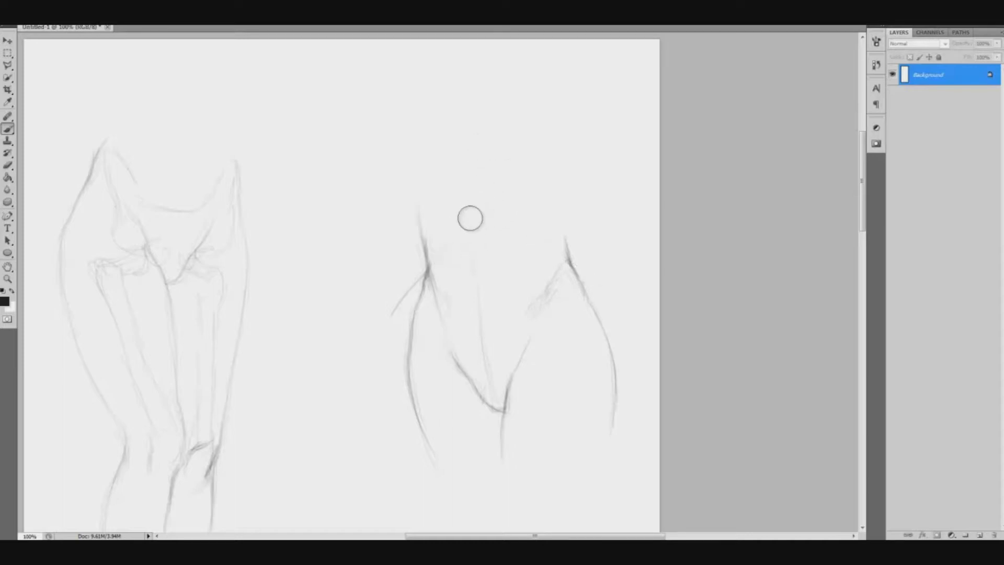
key("ctrl+alt+z")
- Mark the navel at the top of the centre line and try a lower peaked guideline across the hip points
mouse_move(397, 289)
left_mouse_down()
mouse_move(479, 241)
mouse_move(462, 241)
mouse_move(468, 235)
mouse_move(575, 264)
left_mouse_up()
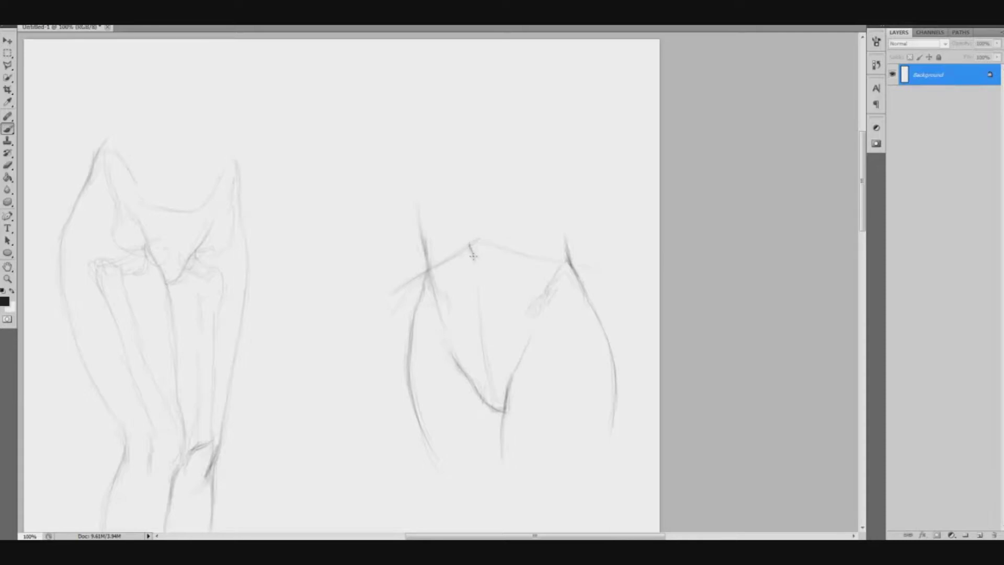
mouse_move(473, 253)
left_mouse_down()
mouse_move(503, 253)
mouse_move(489, 232)
left_mouse_up()
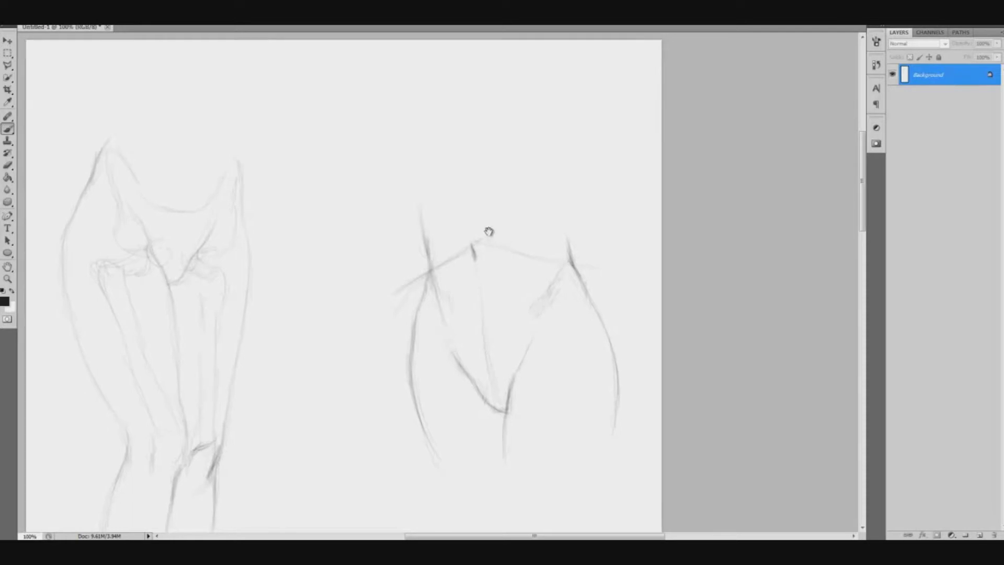
left_click_drag(550, 246, 540, 261)
mouse_move(460, 290)
left_mouse_down()
mouse_move(447, 244)
mouse_move(400, 302)
mouse_move(414, 275)
left_mouse_up()
mouse_move(634, 266)
left_mouse_down()
mouse_move(619, 291)
mouse_move(601, 270)
left_mouse_up()
- Darken the left groin curve and draw crossing diagonal construction lines over the second figure's abdomen
mouse_move(435, 289)
left_mouse_down()
mouse_move(513, 407)
mouse_move(503, 414)
left_mouse_up()
left_click_drag(439, 312, 491, 408)
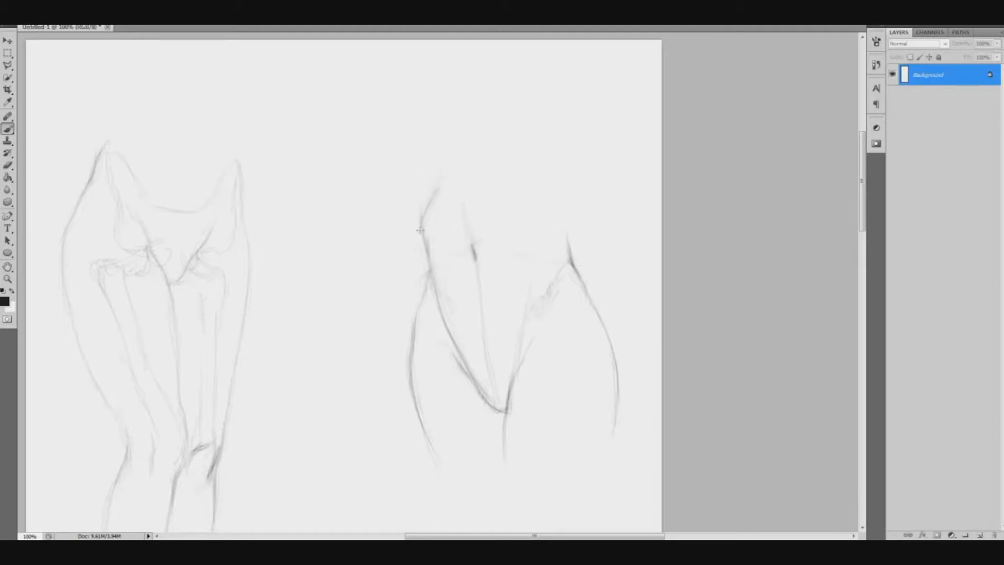
left_click_drag(506, 217, 479, 195)
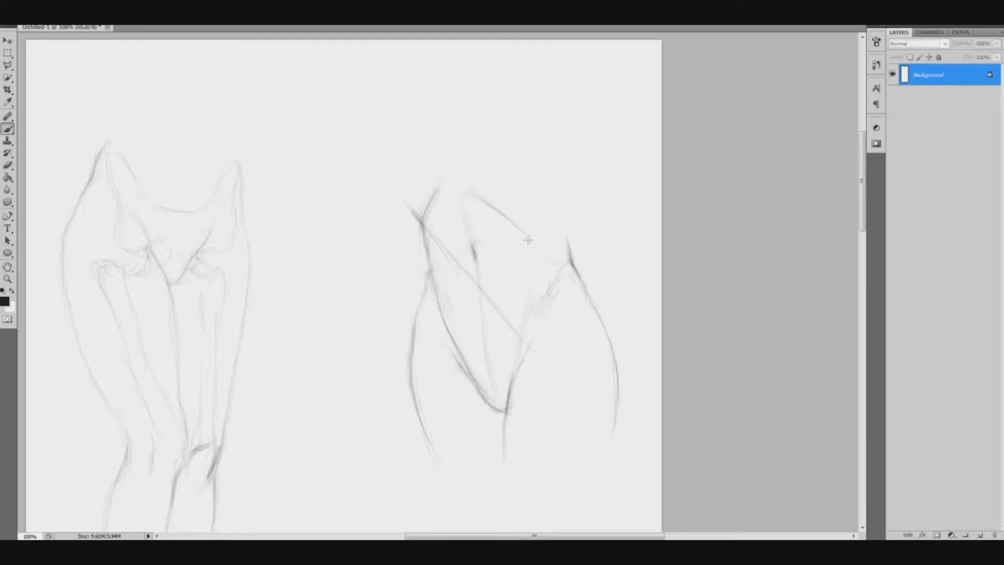
left_click_drag(566, 193, 437, 362)
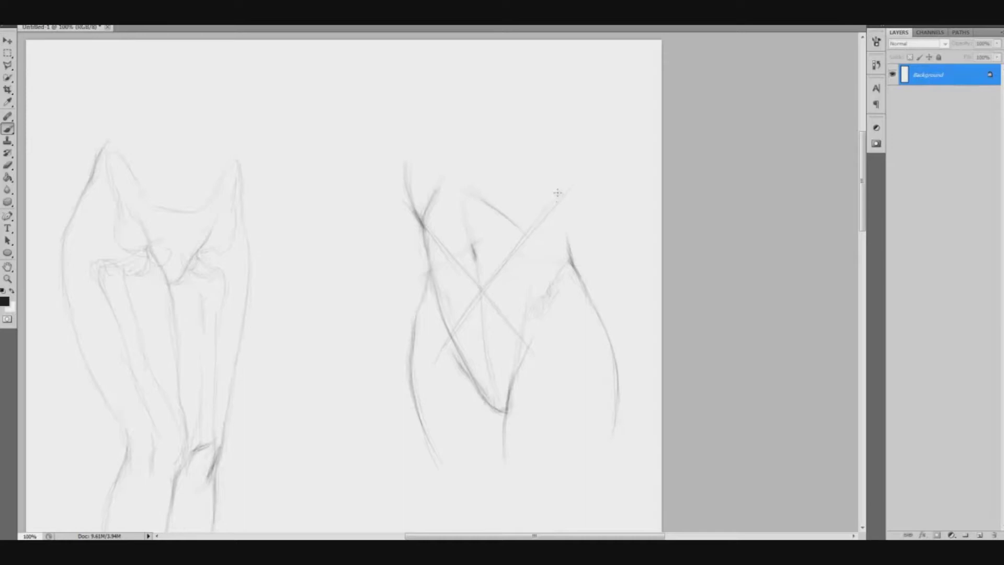
- Draw the second figure's right waist curve and extend both sides of the torso upward
mouse_move(561, 208)
left_mouse_down()
mouse_move(548, 226)
mouse_move(573, 177)
mouse_move(552, 227)
mouse_move(568, 196)
mouse_move(569, 247)
left_mouse_up()
mouse_move(576, 150)
left_mouse_down()
mouse_move(569, 194)
mouse_move(573, 99)
left_mouse_up()
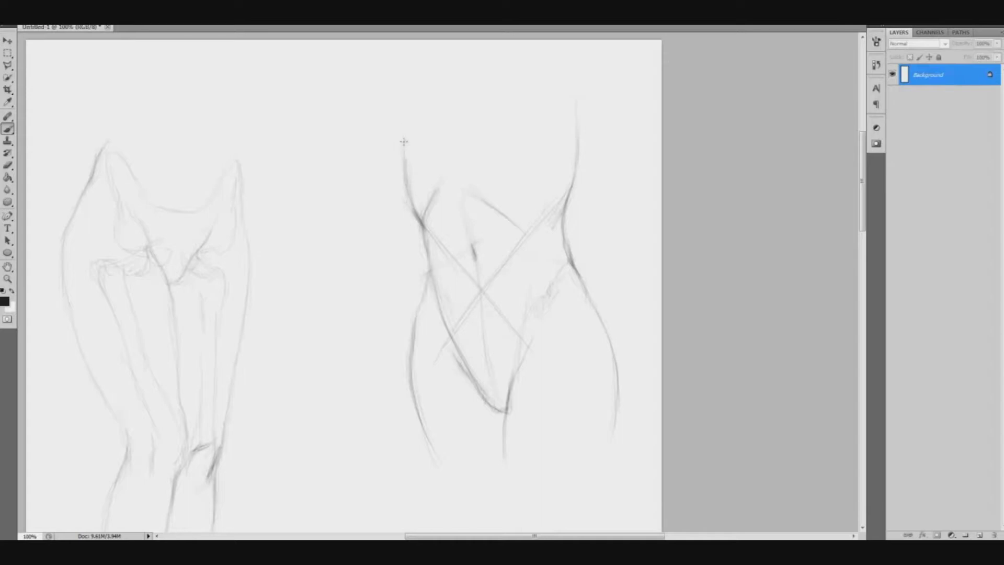
left_click_drag(423, 146, 424, 173)
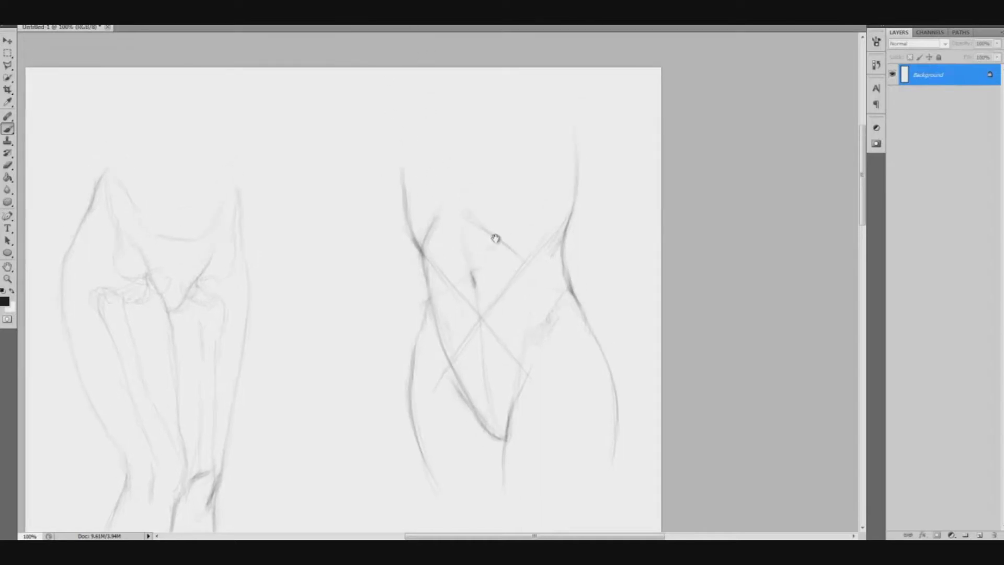
left_click_drag(474, 230, 485, 187)
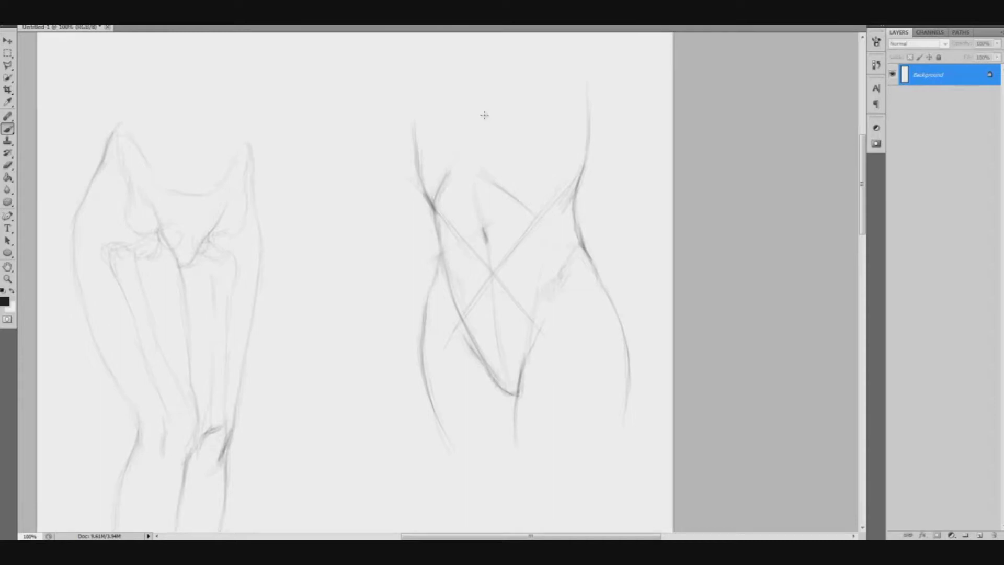
- Erase and redraw the second figure's right outer thigh contour with a fuller, longer curve, and darken the inner thigh line
mouse_move(612, 385)
left_mouse_down()
mouse_move(632, 339)
mouse_move(638, 396)
mouse_move(633, 375)
left_mouse_up()
left_click_drag(516, 402, 520, 439)
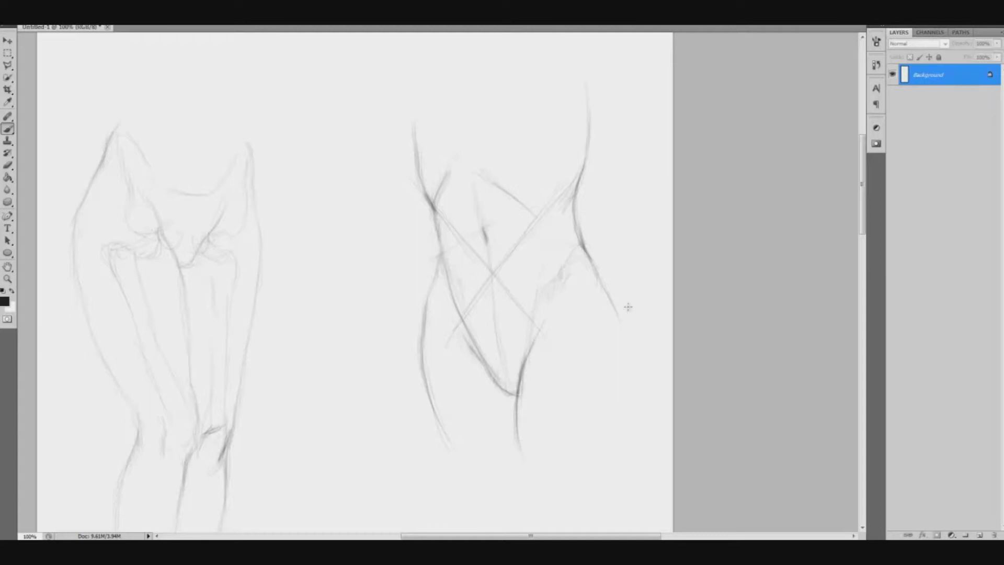
mouse_move(599, 284)
left_mouse_down()
mouse_move(625, 328)
mouse_move(596, 282)
mouse_move(630, 351)
mouse_move(607, 297)
mouse_move(629, 375)
left_mouse_up()
mouse_move(622, 323)
left_mouse_down()
mouse_move(622, 421)
mouse_move(633, 369)
mouse_move(614, 462)
left_mouse_up()
left_click_drag(631, 384, 614, 466)
left_click_drag(632, 366, 625, 431)
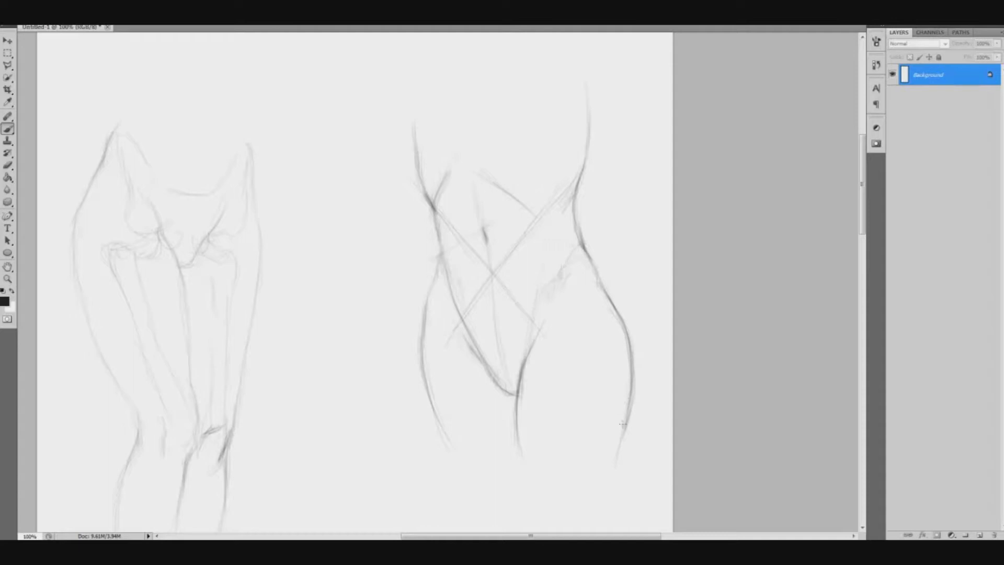
- Darken the second figure's left outer hip contour and connect its top to the waist line
left_click_drag(460, 251, 469, 244)
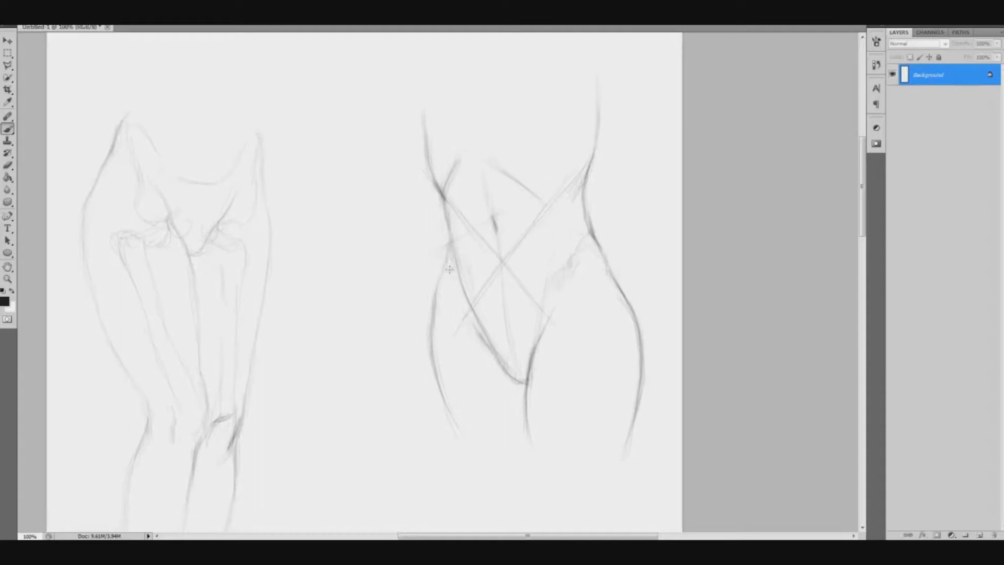
left_click_drag(439, 310, 448, 405)
left_click_drag(457, 276, 444, 291)
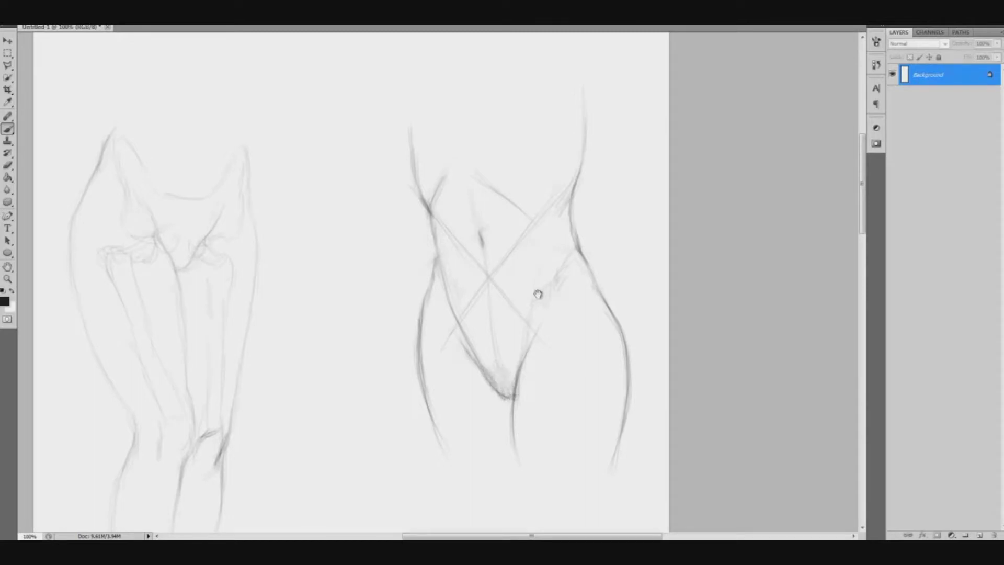
- Extend the left side of the second figure's torso up around the ribs and sketch an arc beneath the ribcage
left_click_drag(513, 280, 515, 291)
left_click_drag(489, 257, 496, 271)
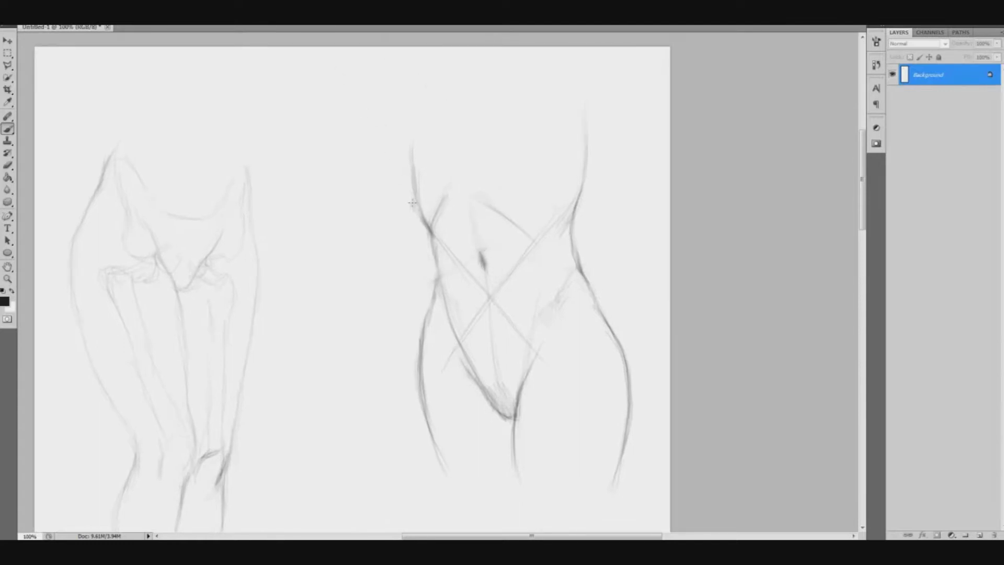
mouse_move(400, 139)
left_mouse_down()
mouse_move(414, 173)
mouse_move(397, 125)
mouse_move(422, 177)
mouse_move(397, 149)
mouse_move(413, 89)
mouse_move(389, 128)
mouse_move(410, 87)
mouse_move(393, 131)
mouse_move(420, 89)
mouse_move(389, 149)
mouse_move(425, 84)
mouse_move(396, 128)
mouse_move(411, 93)
left_mouse_up()
left_click_drag(484, 164, 530, 180)
mouse_move(510, 292)
left_mouse_down()
mouse_move(565, 158)
mouse_move(581, 147)
left_mouse_up()
left_click_drag(515, 317, 539, 183)
scroll(534, 208, "up", 1)
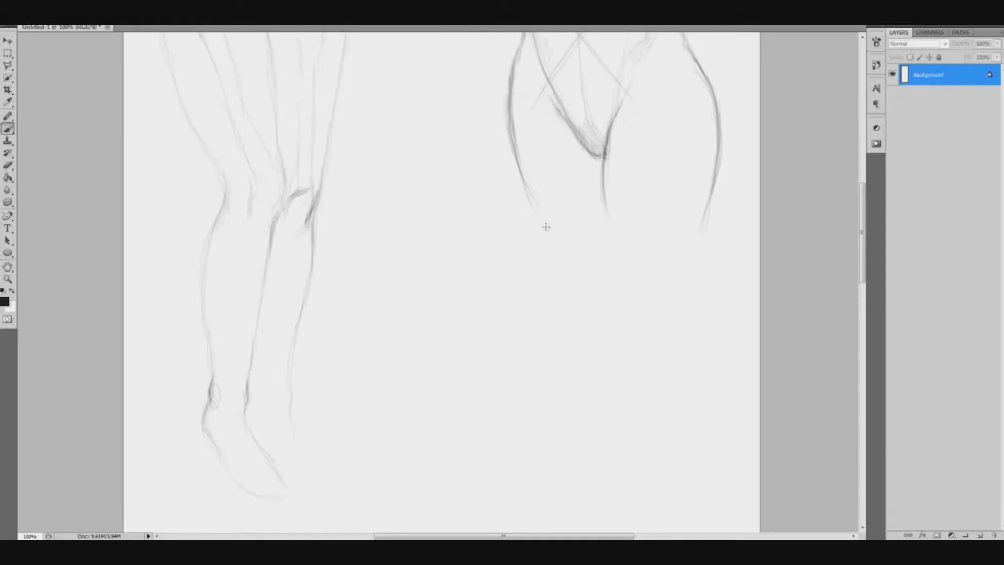
left_click_drag(410, 236, 412, 239)
left_click_drag(482, 178, 457, 314)
left_click_drag(465, 222, 463, 325)
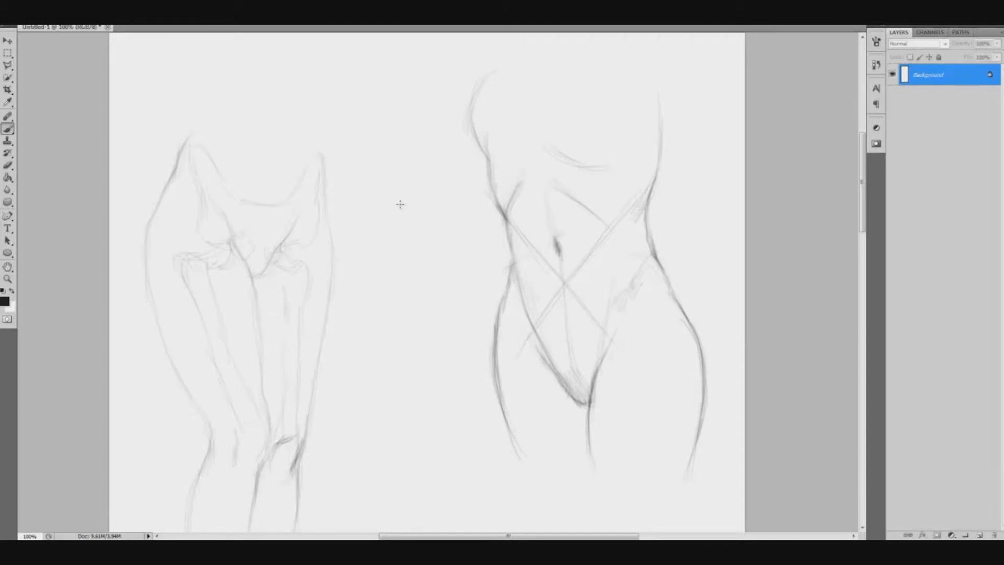
- Sketch a small front-view ribcage with a centre line and notched lower edge in the empty area between the two figures
mouse_move(431, 370)
left_mouse_down()
mouse_move(455, 336)
mouse_move(462, 299)
left_mouse_up()
left_click_drag(472, 266, 486, 237)
left_click_drag(491, 390, 442, 183)
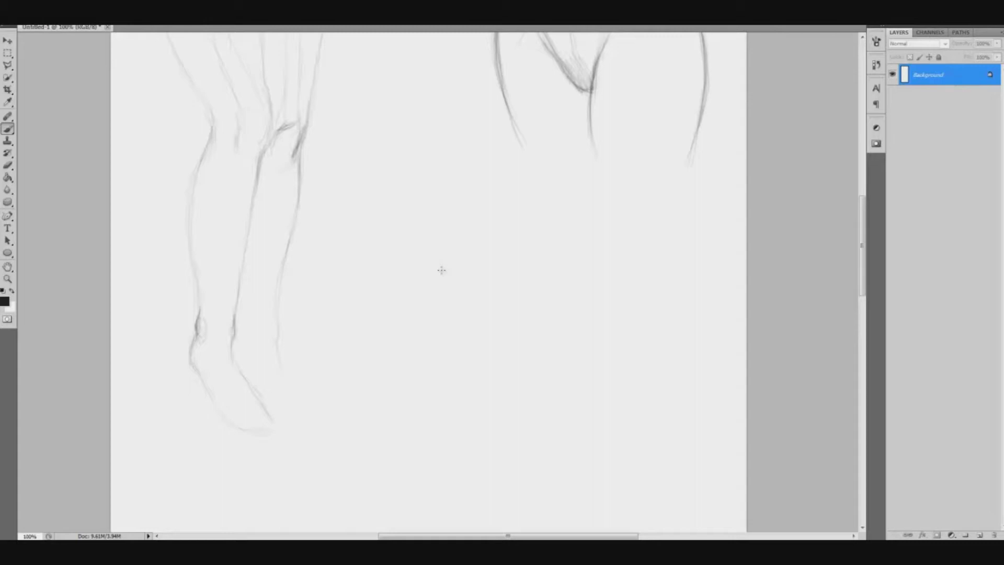
mouse_move(443, 214)
left_mouse_down()
mouse_move(445, 289)
mouse_move(445, 229)
mouse_move(443, 292)
mouse_move(446, 267)
mouse_move(421, 292)
mouse_move(445, 266)
mouse_move(440, 277)
mouse_move(448, 267)
mouse_move(474, 289)
mouse_move(443, 270)
mouse_move(477, 286)
mouse_move(468, 280)
mouse_move(485, 245)
left_mouse_up()
mouse_move(472, 284)
left_mouse_down()
mouse_move(486, 220)
mouse_move(483, 254)
left_mouse_up()
left_click_drag(408, 240, 421, 283)
mouse_move(404, 233)
left_mouse_down()
mouse_move(425, 205)
mouse_move(403, 221)
mouse_move(430, 205)
mouse_move(443, 224)
mouse_move(475, 218)
mouse_move(455, 204)
left_mouse_up()
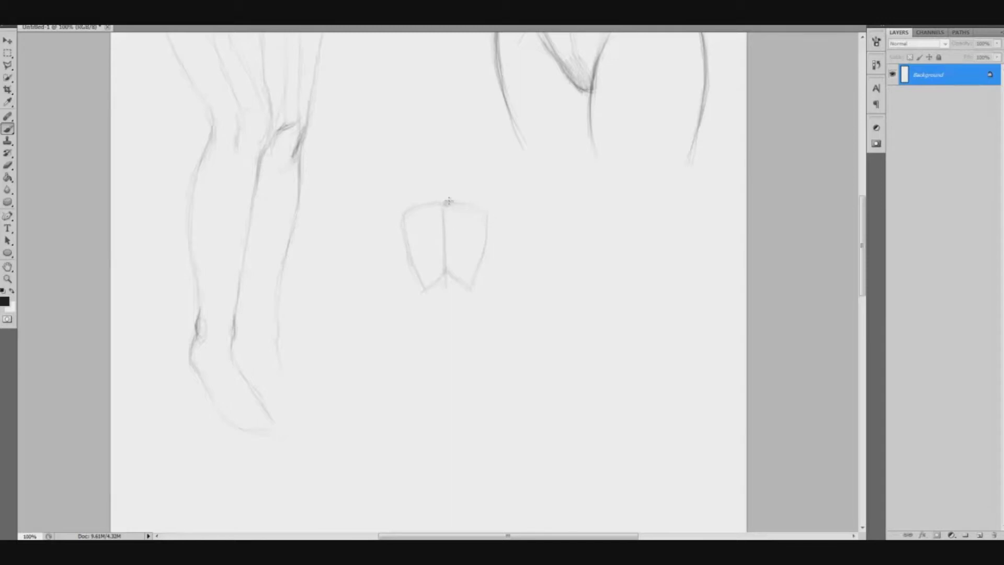
- Add collarbones, shoulder joints and upper arm bones to the small ribcage
left_click_drag(440, 203, 485, 194)
mouse_move(445, 202)
left_mouse_down()
mouse_move(401, 195)
mouse_move(389, 204)
left_mouse_up()
left_click_drag(454, 204, 487, 202)
left_click_drag(500, 205, 502, 226)
mouse_move(394, 203)
left_mouse_down()
mouse_move(385, 292)
mouse_move(395, 295)
mouse_move(407, 207)
left_mouse_up()
- Sketch the lower spine and a simplified pelvis beneath the small ribcage
mouse_move(491, 204)
left_mouse_down()
mouse_move(509, 290)
mouse_move(495, 288)
mouse_move(498, 220)
mouse_move(483, 281)
mouse_move(419, 287)
mouse_move(454, 321)
mouse_move(486, 315)
mouse_move(479, 326)
left_mouse_up()
mouse_move(431, 313)
left_mouse_down()
mouse_move(416, 307)
mouse_move(414, 335)
mouse_move(450, 349)
mouse_move(484, 335)
mouse_move(410, 347)
left_mouse_up()
mouse_move(433, 347)
left_mouse_down()
mouse_move(418, 352)
mouse_move(481, 352)
left_mouse_up()
- Draw the hip joints and both femurs hanging from the small skeleton's pelvis
left_click_drag(471, 342, 487, 348)
left_click_drag(421, 346, 404, 345)
left_click_drag(404, 345, 420, 434)
left_click_drag(411, 439, 409, 458)
mouse_move(483, 346)
left_mouse_down()
mouse_move(494, 374)
mouse_move(487, 473)
mouse_move(477, 447)
left_mouse_up()
left_click_drag(475, 462, 472, 479)
left_click_drag(483, 375, 477, 455)
left_click_drag(490, 422, 489, 449)
- Sketch the forearm bones on both sides of the small skeleton, beneath the upper arms
left_click_drag(426, 248, 430, 246)
left_click_drag(389, 295, 395, 371)
left_click_drag(392, 353, 392, 381)
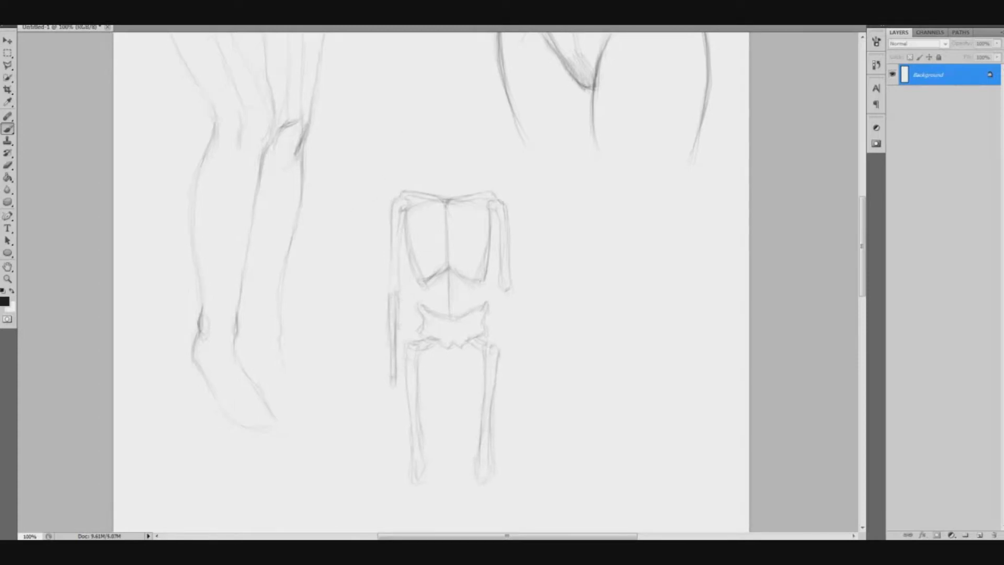
left_click_drag(398, 328, 396, 362)
left_click_drag(463, 146, 459, 142)
left_click_drag(502, 320, 506, 369)
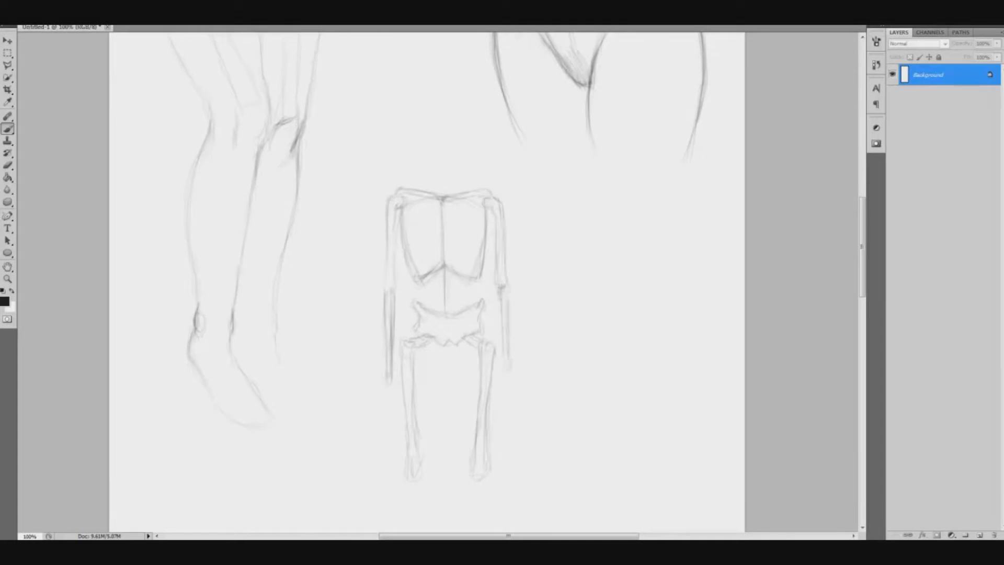
mouse_move(481, 231)
left_mouse_down()
mouse_move(496, 262)
mouse_move(492, 287)
left_mouse_up()
- Draw a horizontal guideline across the small skeleton's ribcage and upper arms
left_click_drag(378, 93, 399, 132)
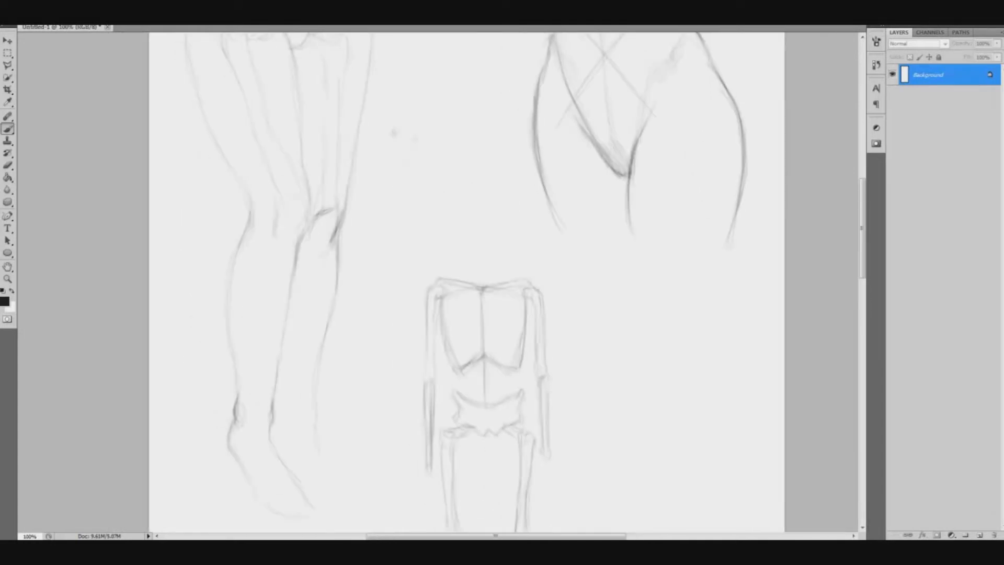
left_click_drag(445, 168, 419, 142)
left_click_drag(513, 314, 502, 282)
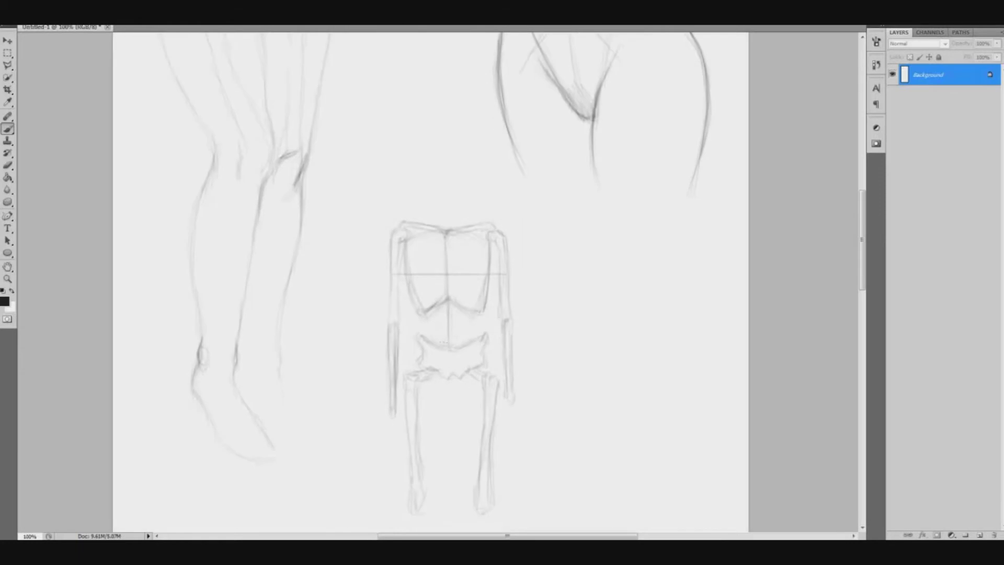
- Draw a horizontal waist guideline across the small skeleton and outline its outer hips and thighs around the femurs
left_click_drag(399, 332, 518, 332)
left_click_drag(515, 340, 504, 300)
mouse_move(403, 292)
left_mouse_down()
mouse_move(387, 346)
mouse_move(390, 452)
left_mouse_up()
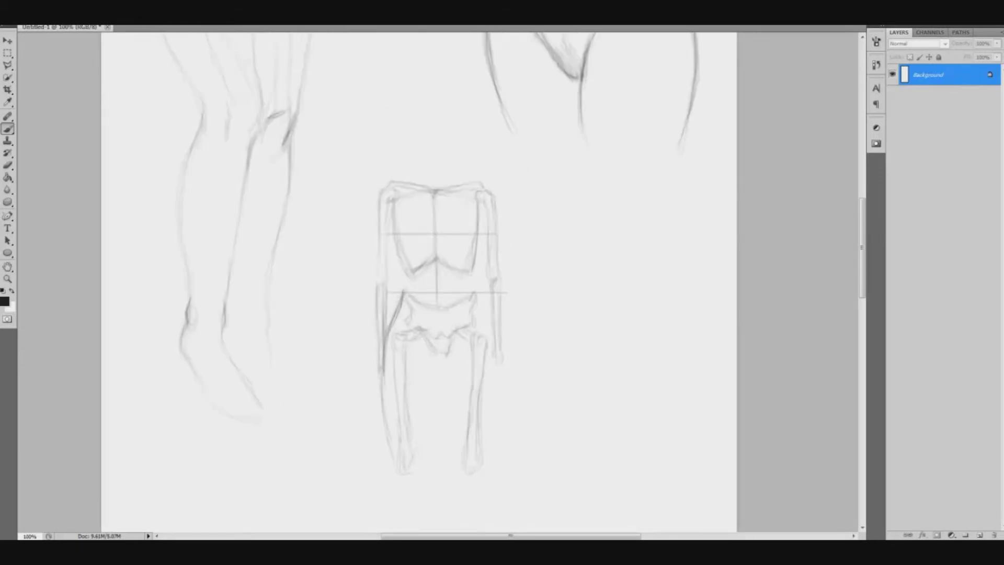
left_click_drag(437, 350, 416, 482)
left_click_drag(393, 459, 391, 479)
left_click_drag(421, 453, 421, 509)
left_click_drag(454, 344, 455, 462)
mouse_move(474, 285)
left_mouse_down()
mouse_move(500, 364)
mouse_move(489, 457)
left_mouse_up()
- Draw the waist contours on both sides of the small skeleton, connecting the ribcage to the hips
left_click_drag(473, 289, 482, 344)
left_click_drag(413, 333, 412, 344)
left_click_drag(479, 321, 479, 347)
left_click_drag(488, 291, 480, 317)
left_click_drag(487, 270, 480, 318)
left_click_drag(406, 284, 416, 316)
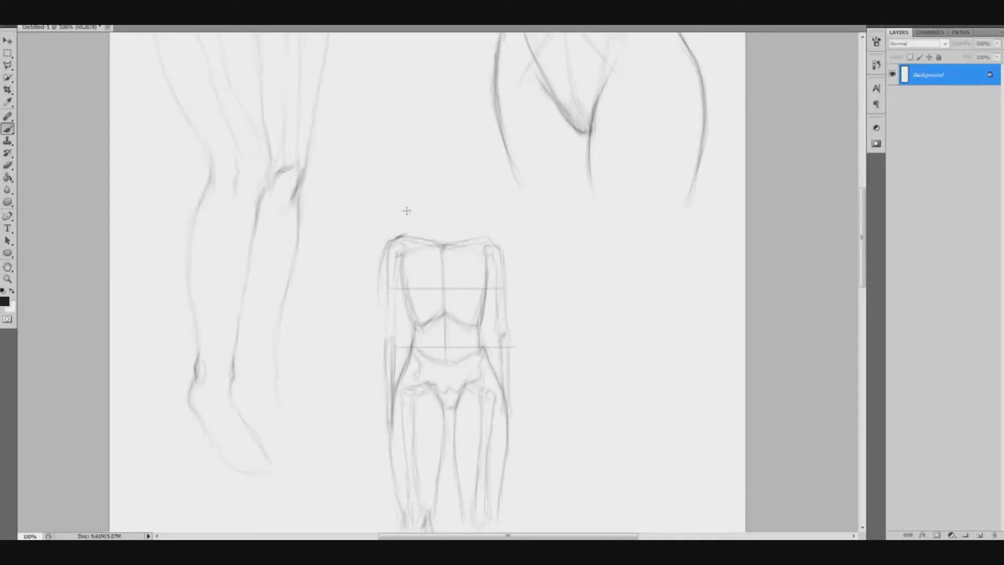
- Outline the left-hand shoulder and upper arm around the small skeleton's arm bones
left_click_drag(395, 240, 381, 285)
mouse_move(388, 237)
left_mouse_down()
mouse_move(376, 291)
mouse_move(383, 323)
left_mouse_up()
key("ctrl+z")
mouse_move(383, 283)
left_mouse_down()
mouse_move(380, 333)
mouse_move(398, 328)
mouse_move(399, 337)
left_mouse_up()
left_click_drag(401, 280, 399, 317)
left_click_drag(400, 260, 398, 299)
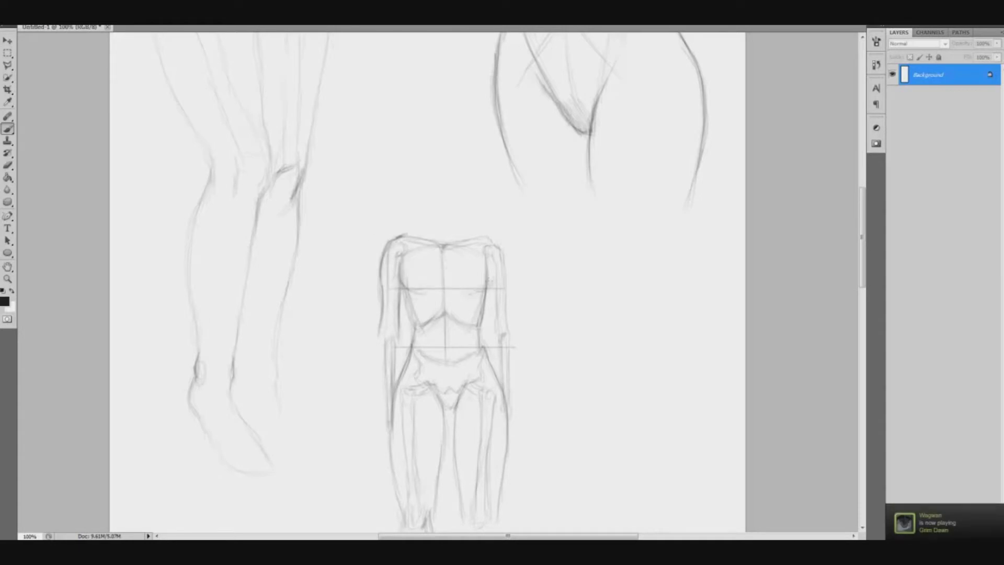
- Mark the underside of the right-hand chest muscle and outline the right-hand arm of the small figure
left_click_drag(485, 287, 472, 292)
left_click_drag(493, 250, 485, 289)
key("ctrl+z")
left_click_drag(493, 284, 490, 335)
mouse_move(501, 241)
left_mouse_down()
mouse_move(484, 235)
mouse_move(508, 261)
mouse_move(513, 383)
left_mouse_up()
mouse_move(495, 332)
left_mouse_down()
mouse_move(499, 345)
mouse_move(487, 275)
left_mouse_up()
- Darken the small figure's crotch and mark its navel at the waist guideline
mouse_move(466, 353)
left_mouse_down()
mouse_move(461, 367)
mouse_move(444, 346)
mouse_move(465, 351)
left_mouse_up()
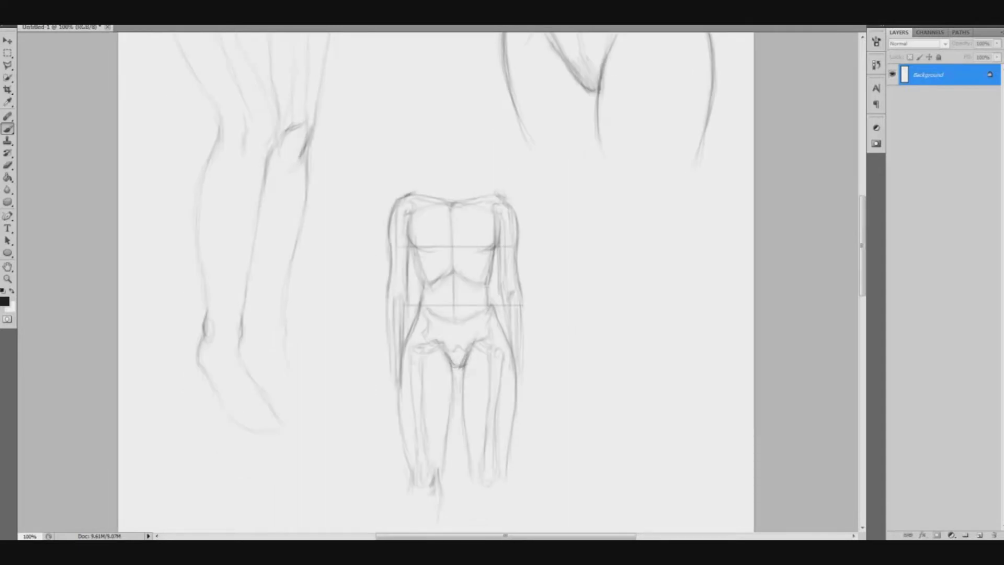
left_click_drag(455, 313, 450, 347)
left_click_drag(409, 282, 420, 325)
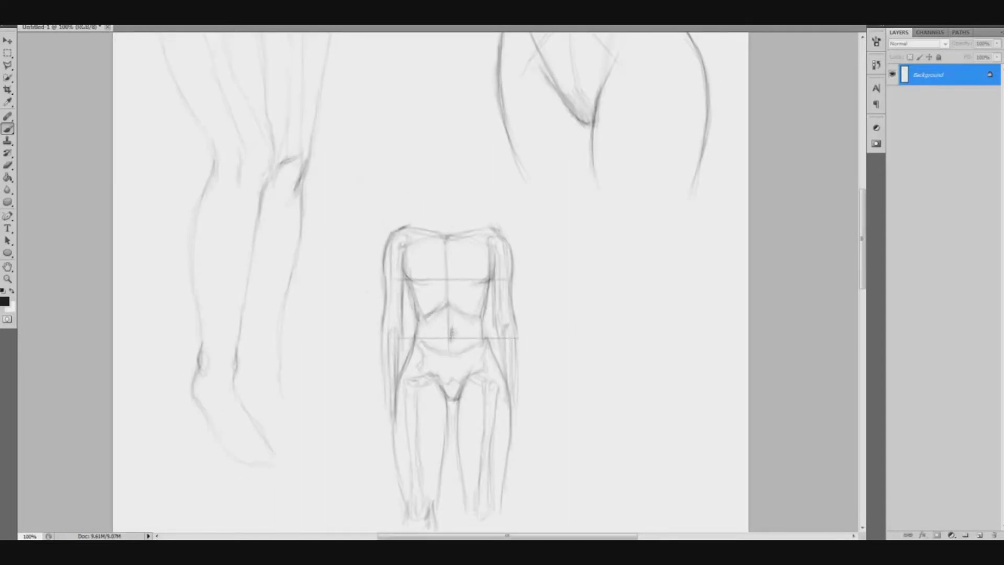
- Enclose the whole small figure in a polygonal lasso selection
key("z")
left_click(494, 308, "alt")
left_click_drag(530, 221, 512, 267)
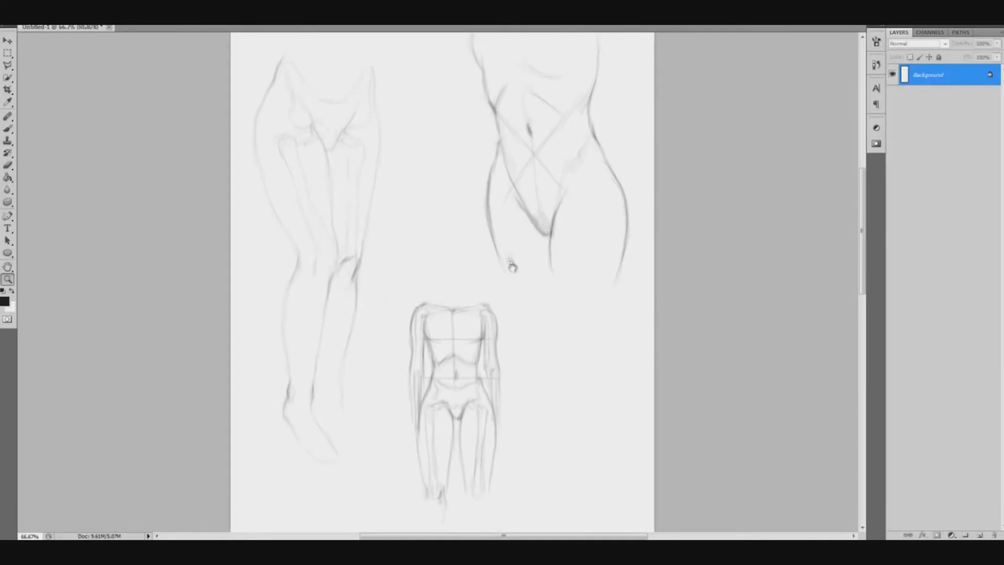
left_click_drag(510, 311, 512, 304)
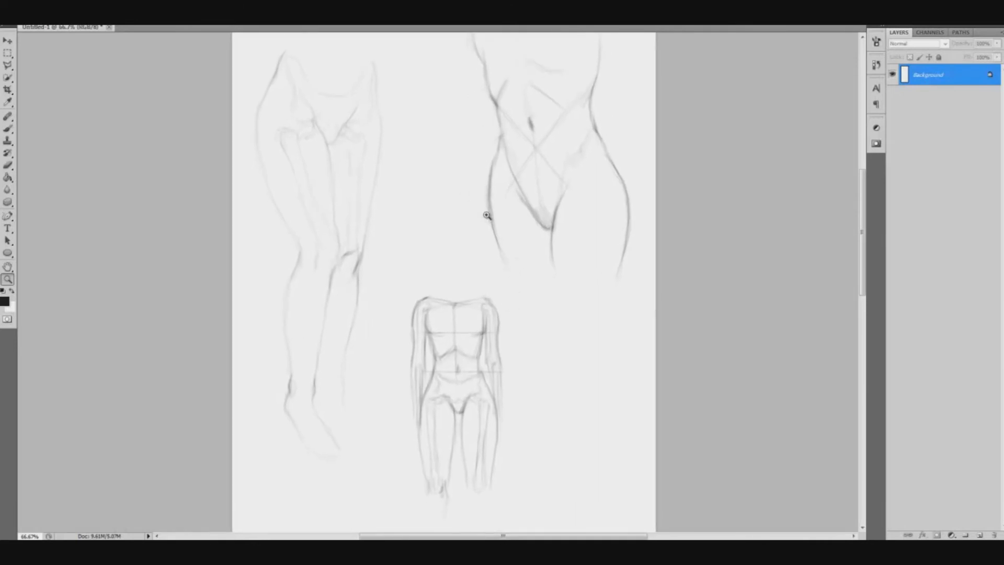
key("l")
left_click(492, 282)
left_click(405, 268)
left_click(391, 331)
left_click(404, 509)
left_click(443, 530)
left_click(525, 454)
left_click(532, 361)
left_click(504, 266)
left_click(494, 263)
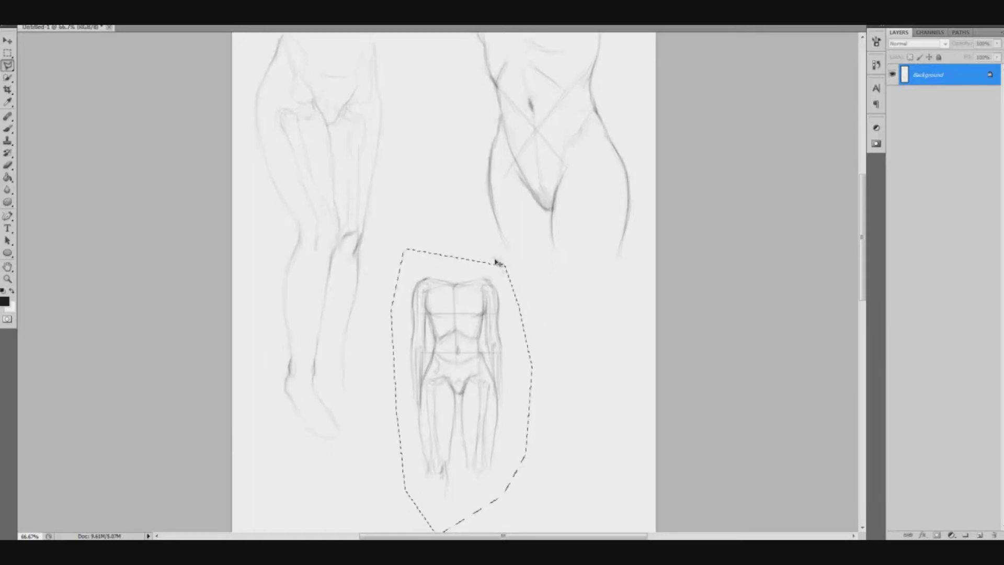
- Scale the selected small figure down, place it between the leg study and the torso study, and remove the selection
key("ctrl+t")
mouse_move(476, 403)
left_mouse_down()
mouse_move(454, 254)
mouse_move(478, 386)
left_mouse_up()
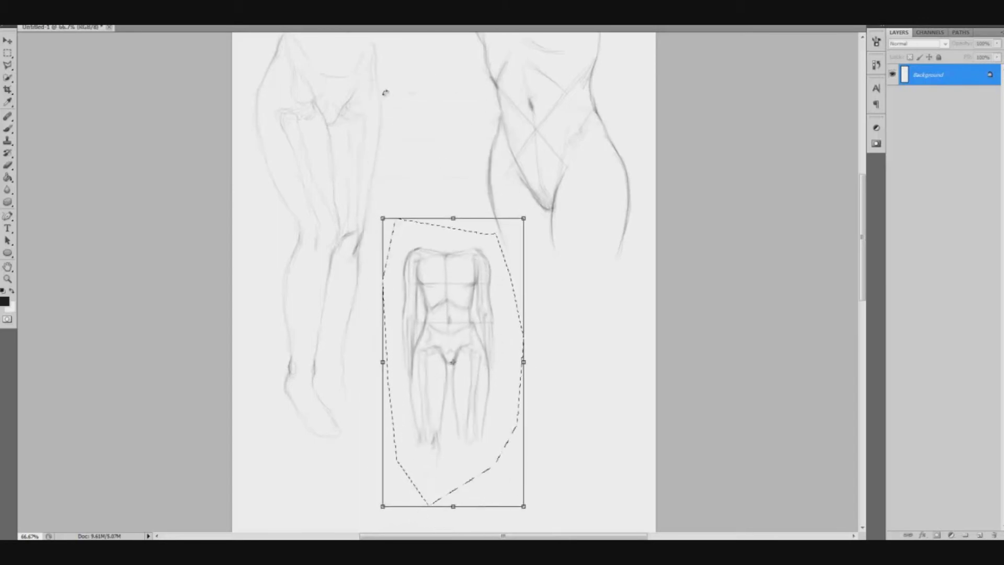
left_click_drag(524, 215, 497, 271)
left_click_drag(460, 400, 450, 196)
left_click_drag(485, 72, 473, 102)
left_click_drag(441, 198, 448, 143)
left_click_drag(484, 40, 475, 56)
left_click_drag(446, 180, 449, 167)
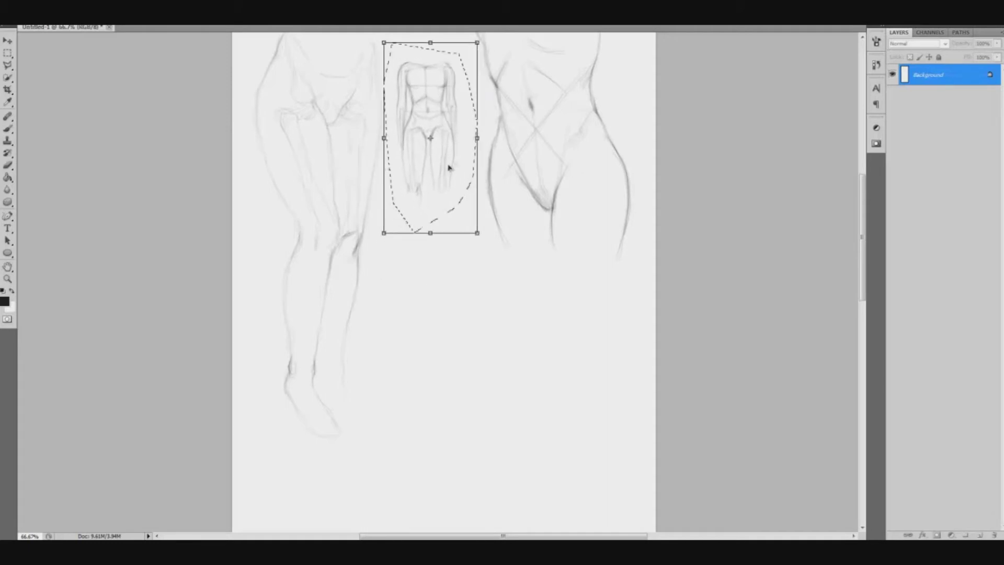
left_click(528, 17)
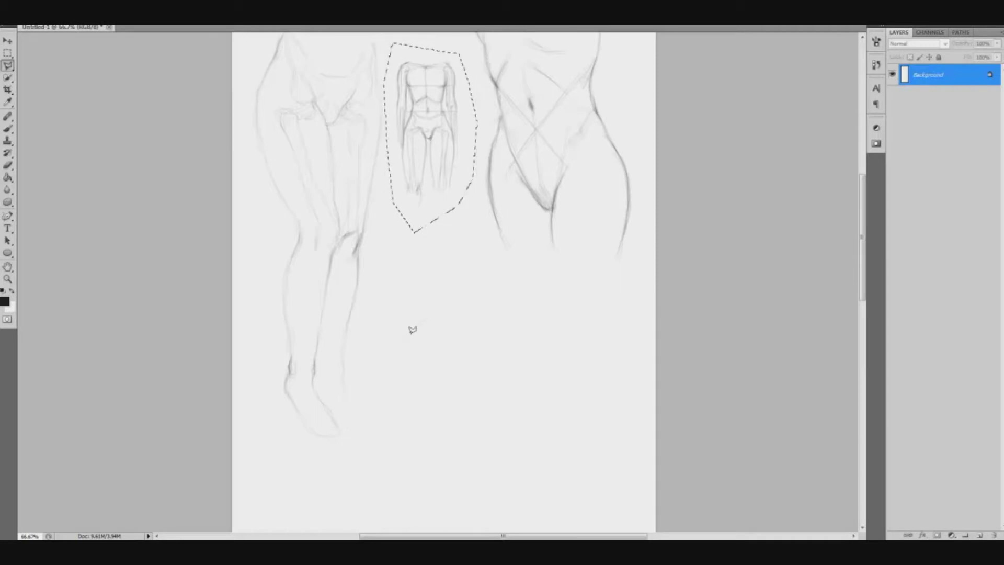
left_click_drag(506, 182, 502, 196)
key("ctrl+d")
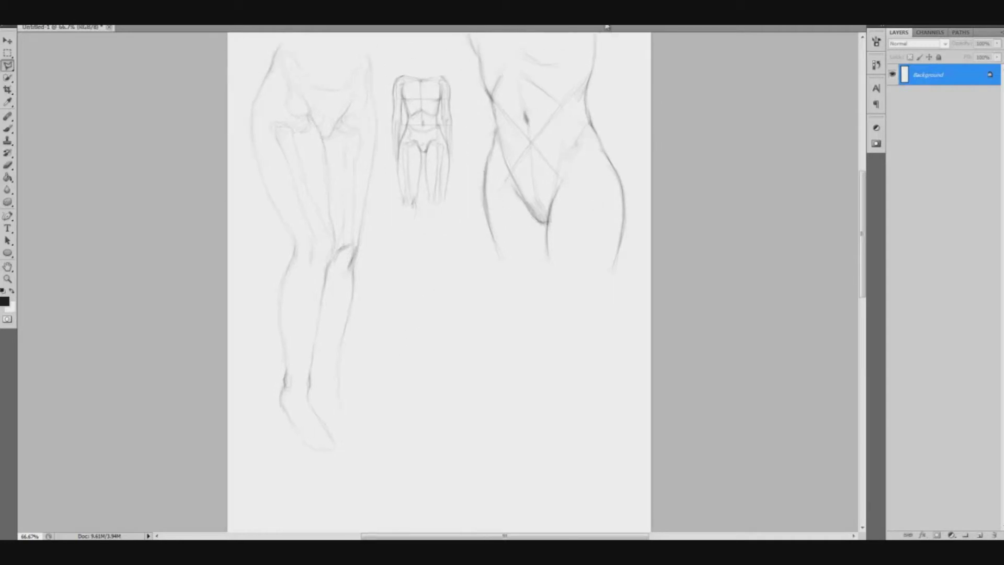
- Start a new torso study in the empty area beneath the small figure with a curved waist-to-hip contour line
mouse_move(477, 163)
left_mouse_down()
mouse_move(493, 220)
mouse_move(512, 225)
mouse_move(515, 172)
left_mouse_up()
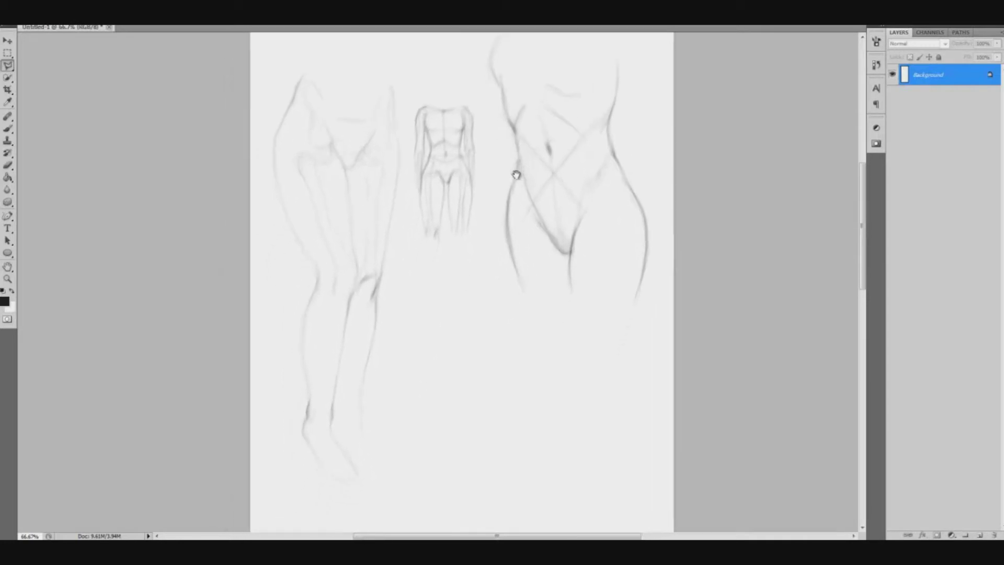
left_click_drag(482, 285, 455, 260)
left_click_drag(491, 298, 489, 297)
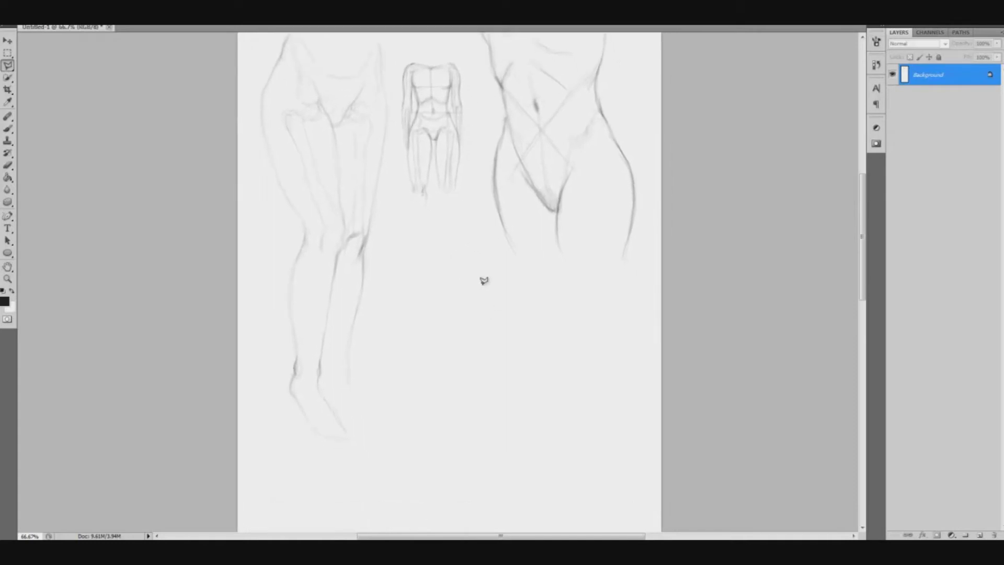
key("b")
key("z")
left_click(470, 319)
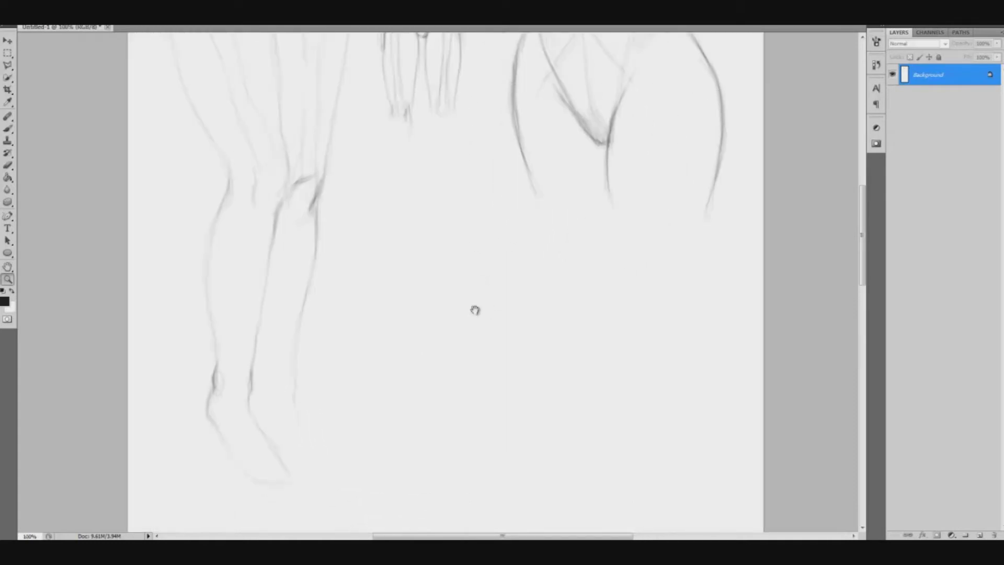
left_click(470, 314, "alt")
left_click(480, 303)
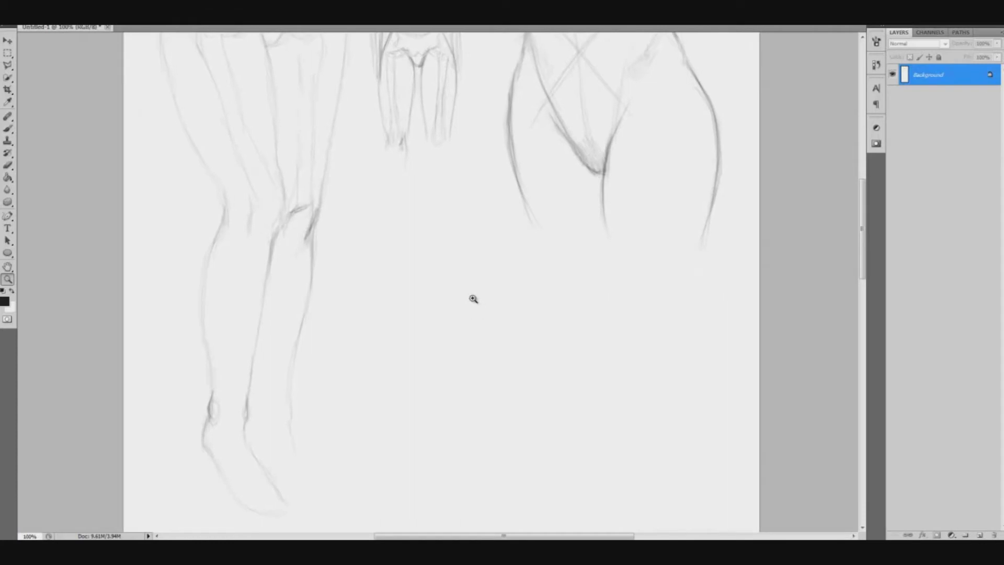
key("b")
mouse_move(419, 244)
left_mouse_down()
mouse_move(427, 238)
mouse_move(448, 314)
left_mouse_up()
mouse_move(460, 272)
left_mouse_down()
mouse_move(413, 278)
mouse_move(430, 270)
mouse_move(416, 243)
left_mouse_up()
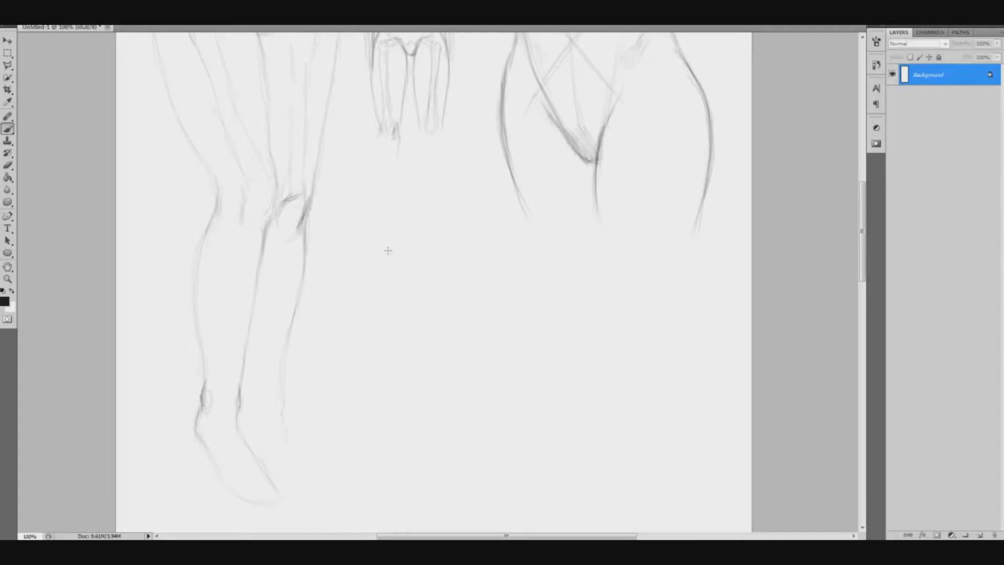
left_click_drag(423, 276, 428, 269)
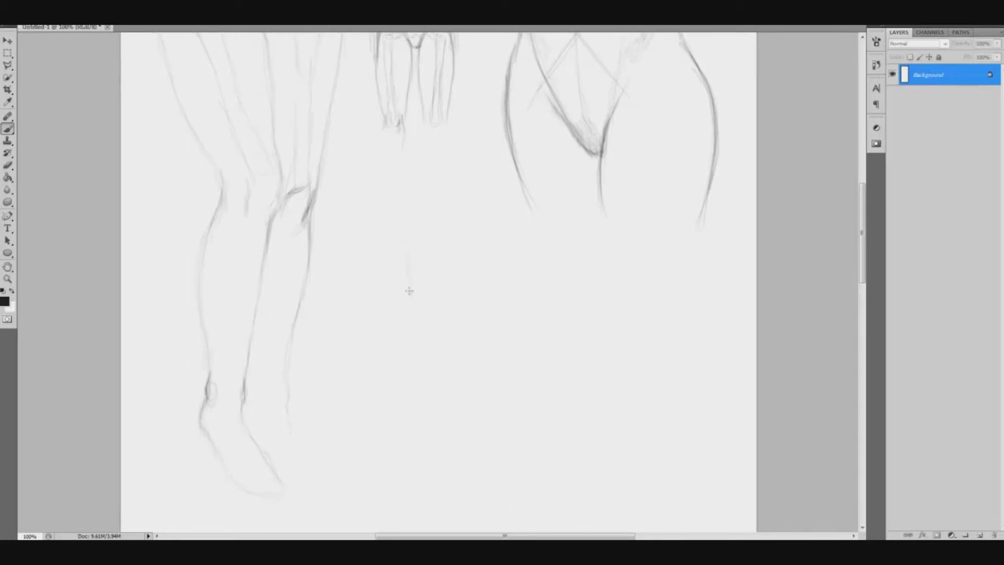
left_click_drag(404, 240, 437, 348)
left_click_drag(405, 277, 438, 349)
left_click_drag(431, 298, 420, 279)
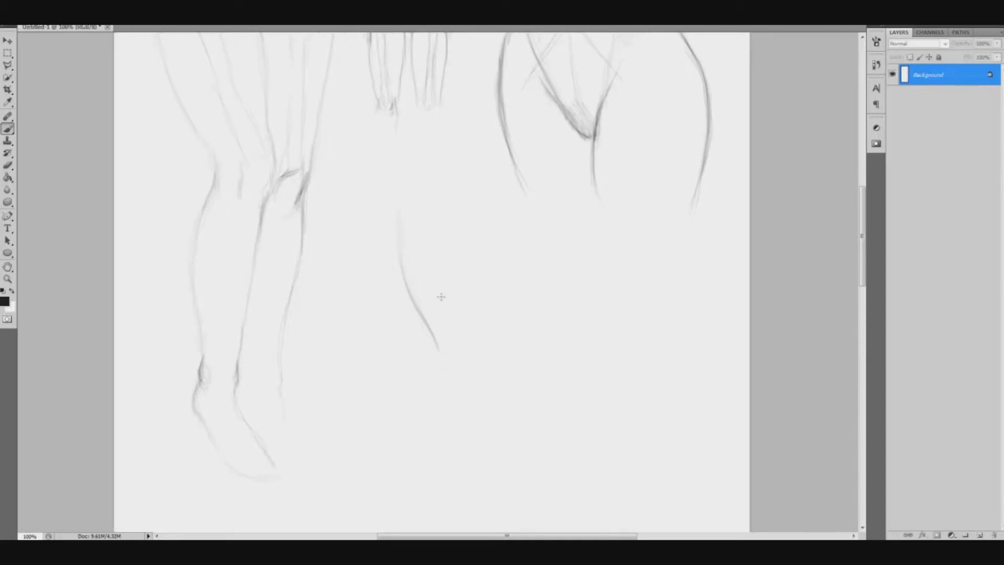
- Extend the new study's waist-to-hip contour diagonally down to the crotch
left_click_drag(410, 296, 433, 291)
key("ctrl+z")
left_click_drag(453, 325, 450, 320)
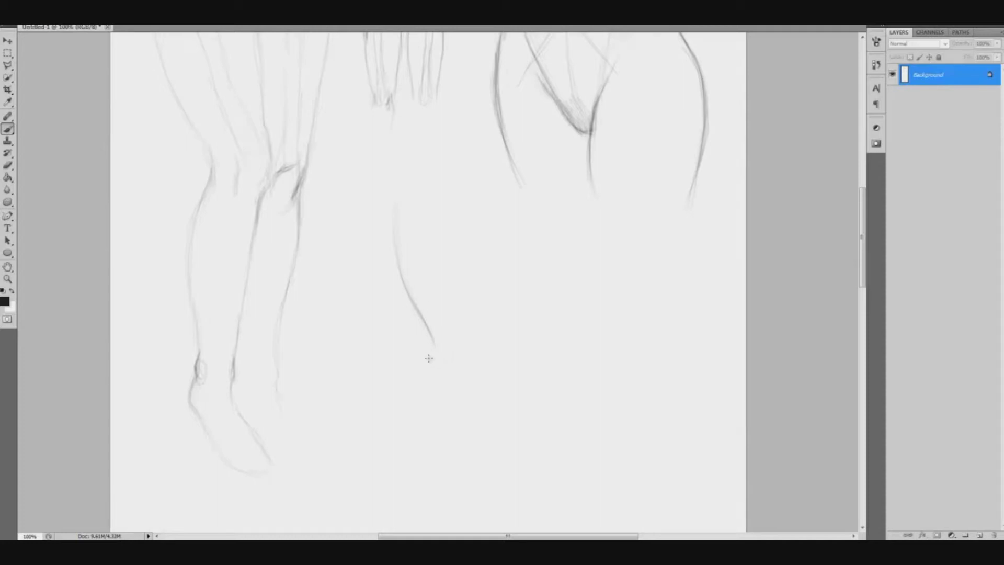
left_click_drag(468, 303, 455, 283)
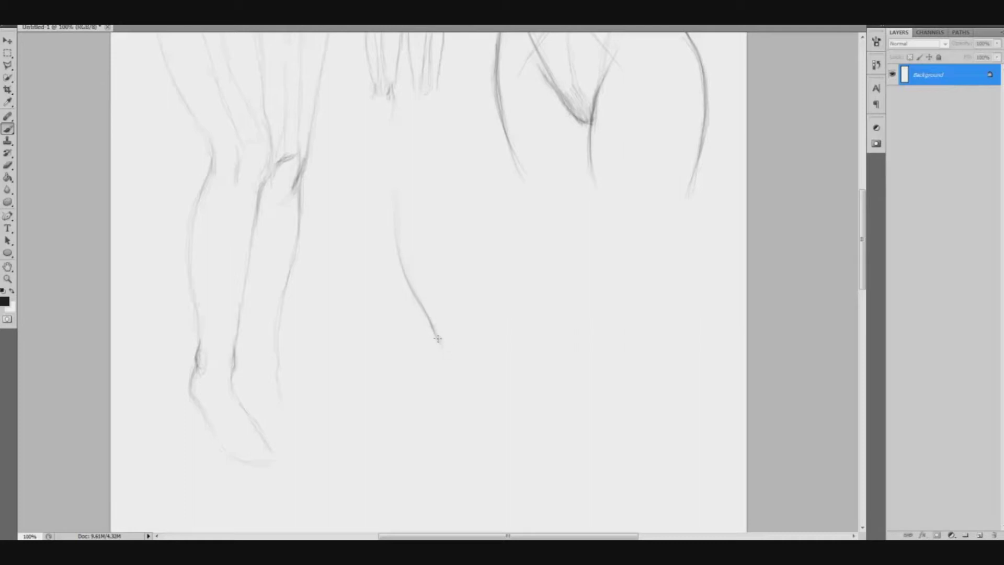
left_click_drag(437, 334, 463, 368)
left_click_drag(448, 274, 452, 297)
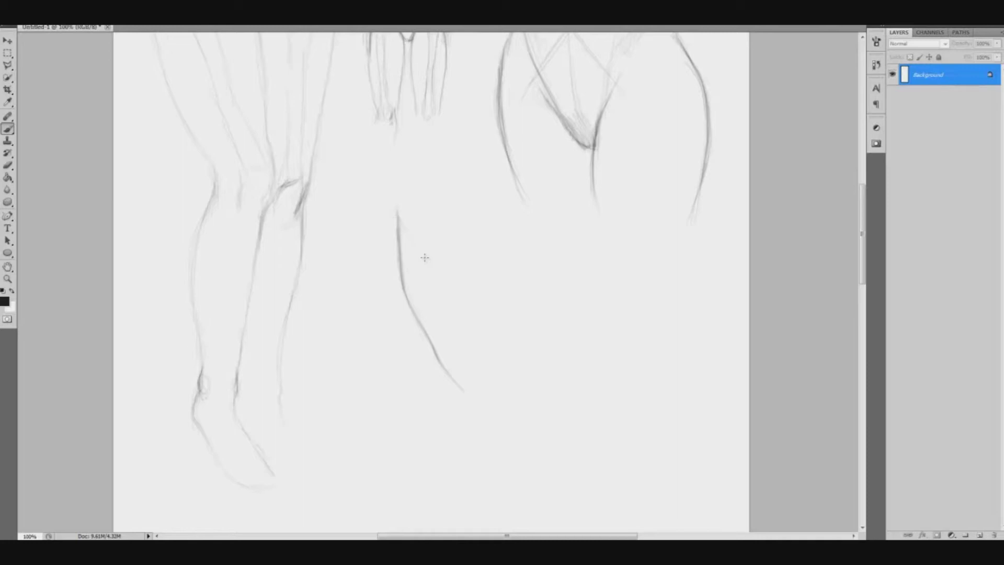
- Add the ribcage edge above the torso contour and draw a thigh line downward from its crotch end
left_click_drag(390, 197, 407, 229)
mouse_move(391, 191)
left_mouse_down()
mouse_move(404, 231)
mouse_move(398, 211)
left_mouse_up()
left_click_drag(441, 136, 436, 100)
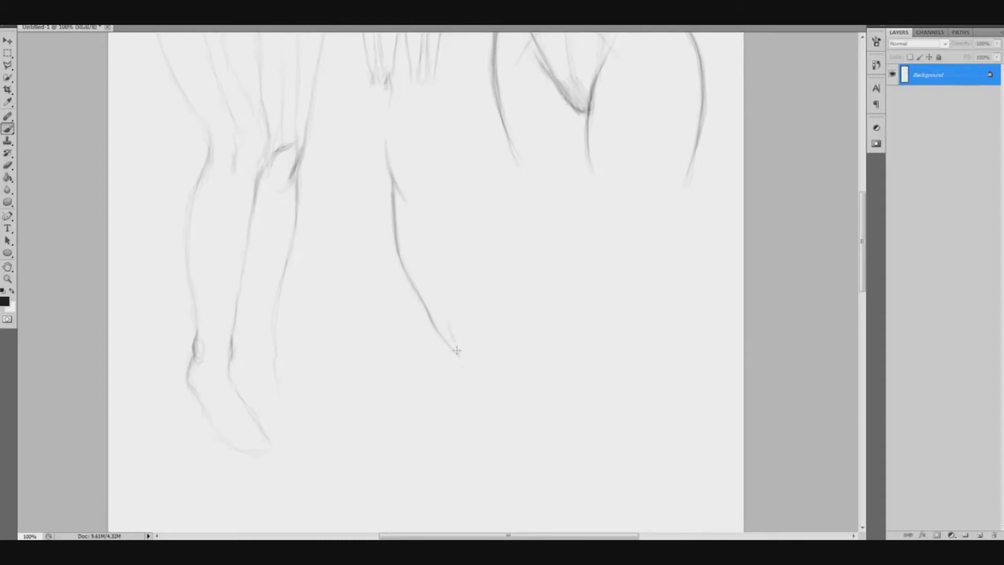
mouse_move(470, 371)
left_mouse_down()
mouse_move(466, 314)
mouse_move(454, 321)
mouse_move(455, 299)
mouse_move(456, 336)
mouse_move(454, 297)
mouse_move(467, 427)
left_mouse_up()
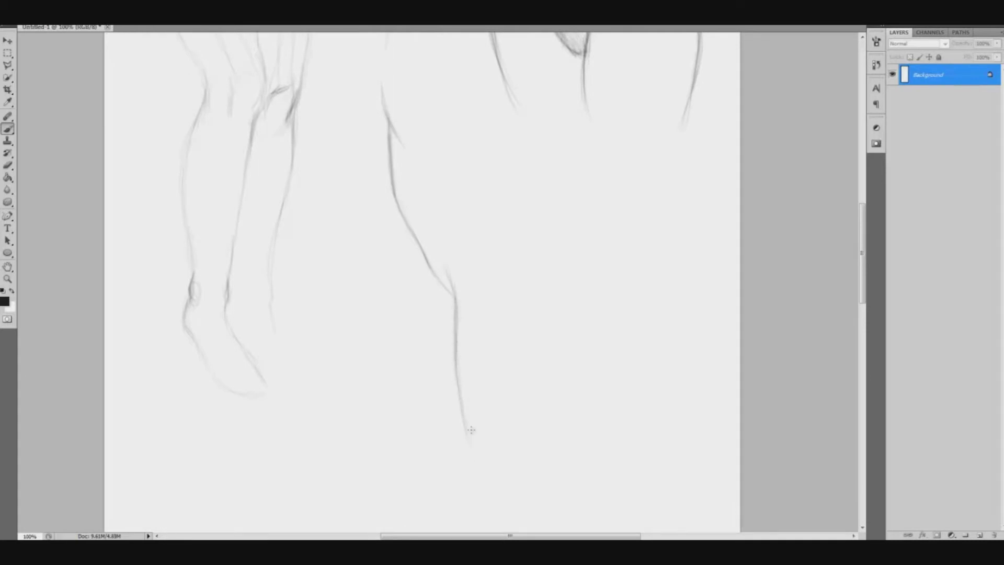
- Draw the curved lower edge of the ribcage across the new torso and darken its right-hand side
left_click_drag(481, 256, 449, 335)
left_click_drag(479, 225, 474, 249)
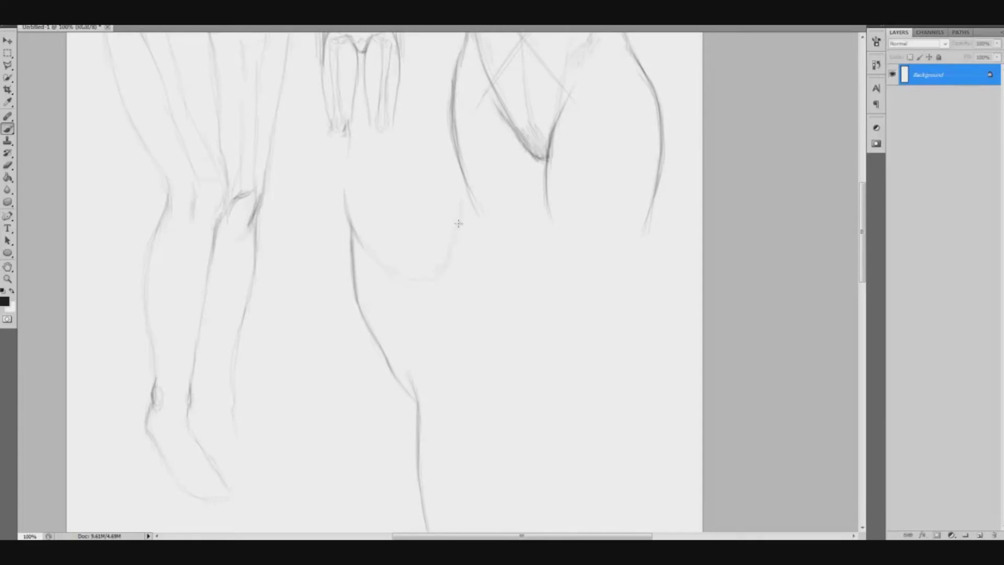
left_click_drag(459, 217, 472, 201)
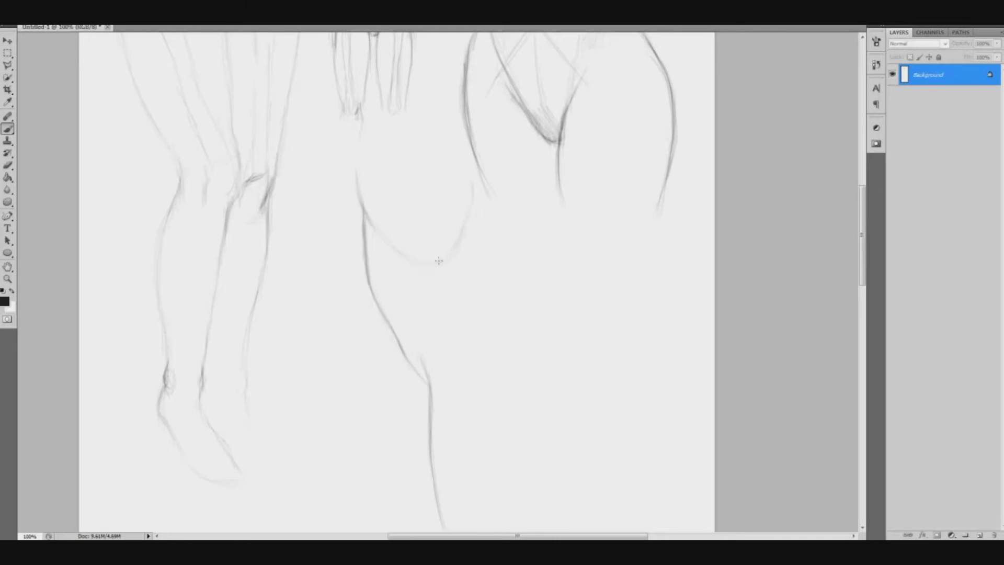
left_click_drag(457, 242, 472, 178)
left_click_drag(455, 239, 470, 183)
mouse_move(465, 231)
left_mouse_down()
mouse_move(470, 201)
mouse_move(469, 220)
left_mouse_up()
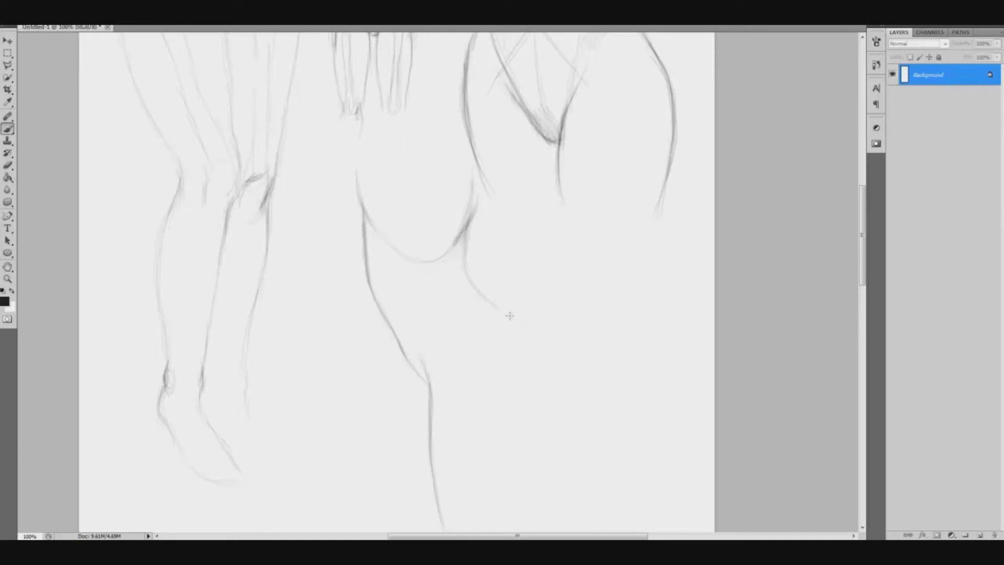
- Sketch the right-hand waist line flaring into the hip and an arched line rising from the crotch to meet it
left_click_drag(476, 296, 534, 343)
left_click_drag(518, 327, 498, 288)
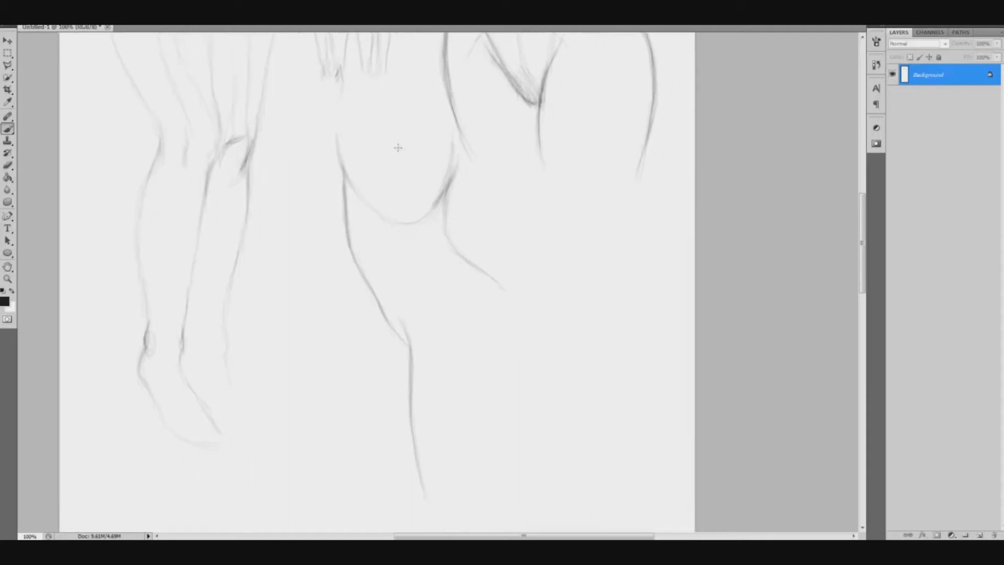
left_click_drag(440, 262, 418, 292)
mouse_move(453, 274)
left_mouse_down()
mouse_move(437, 238)
mouse_move(513, 279)
left_mouse_up()
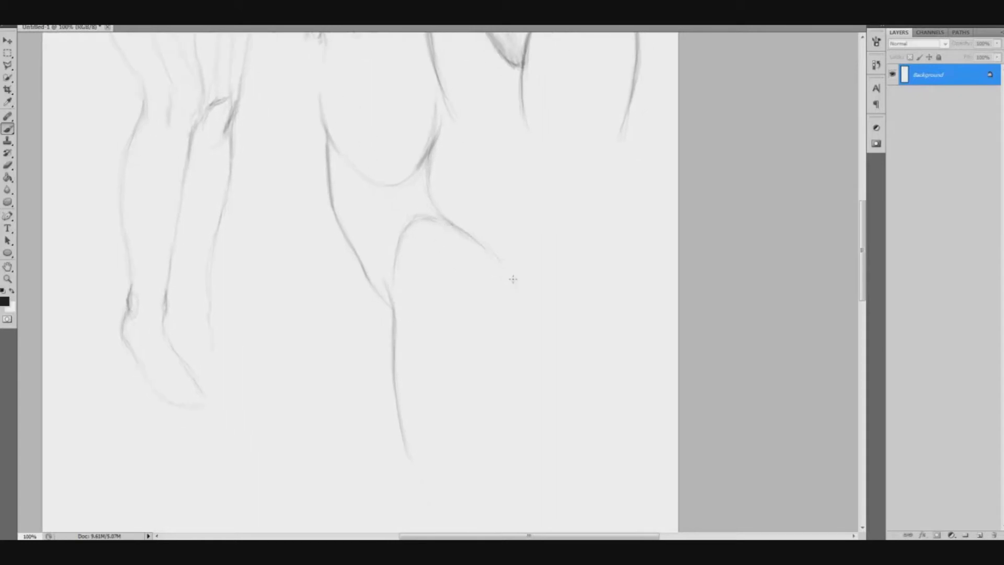
- Draw the rounded right-hand hip contour and continue it down the outer thigh
mouse_move(482, 248)
left_mouse_down()
mouse_move(520, 298)
mouse_move(500, 275)
left_mouse_up()
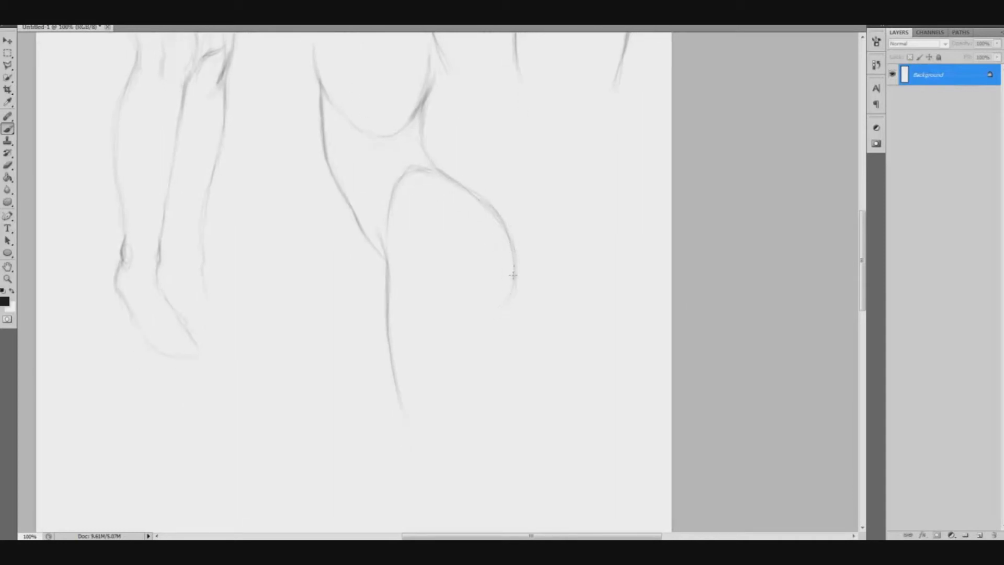
left_click_drag(515, 262, 519, 269)
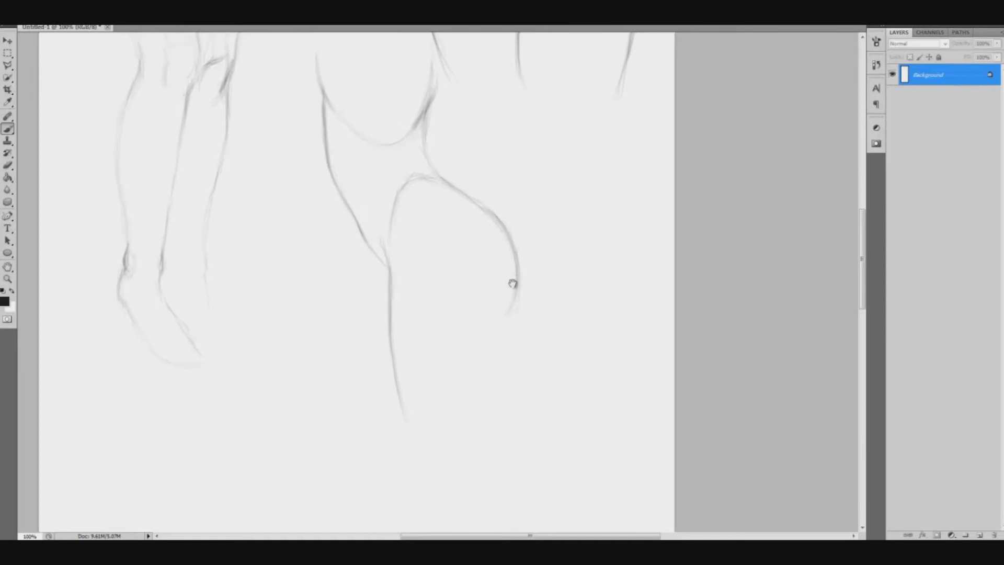
left_click_drag(512, 283, 518, 255)
mouse_move(498, 312)
left_mouse_down()
mouse_move(519, 280)
mouse_move(519, 235)
mouse_move(475, 217)
left_mouse_up()
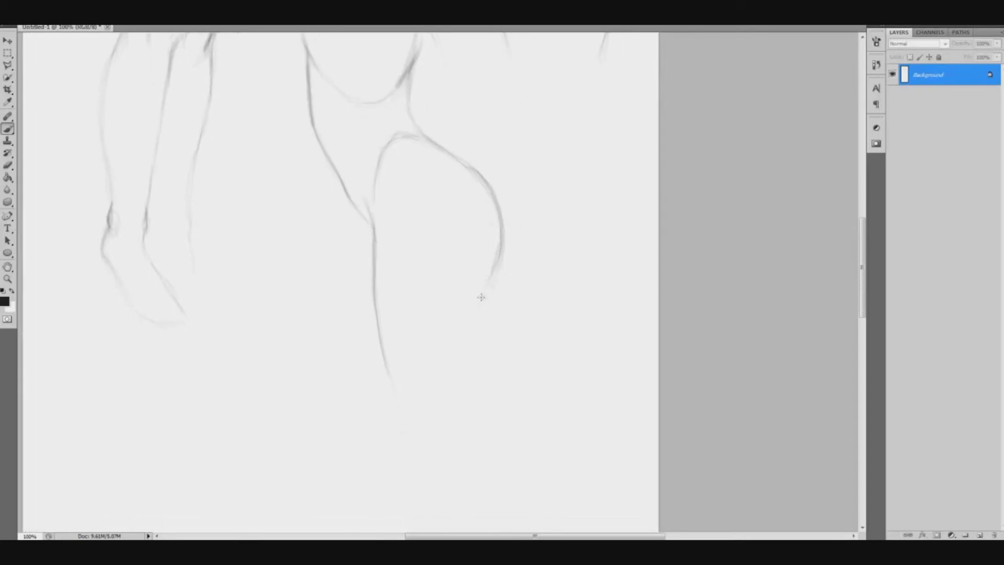
left_click_drag(493, 274, 473, 358)
- Extend the inner contour of the new study's leg down through the knee
left_click_drag(390, 373, 405, 445)
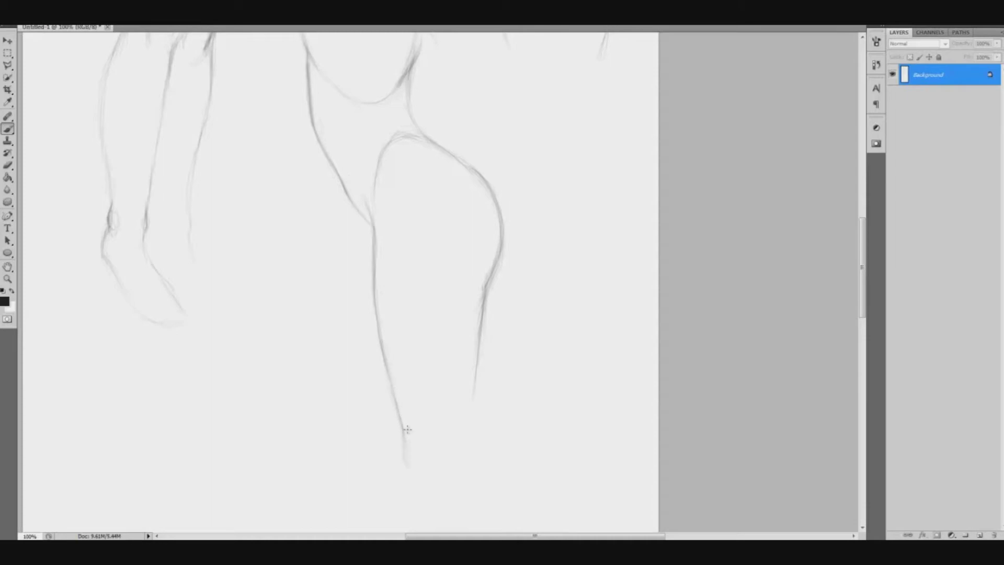
scroll(439, 405, "down", 3)
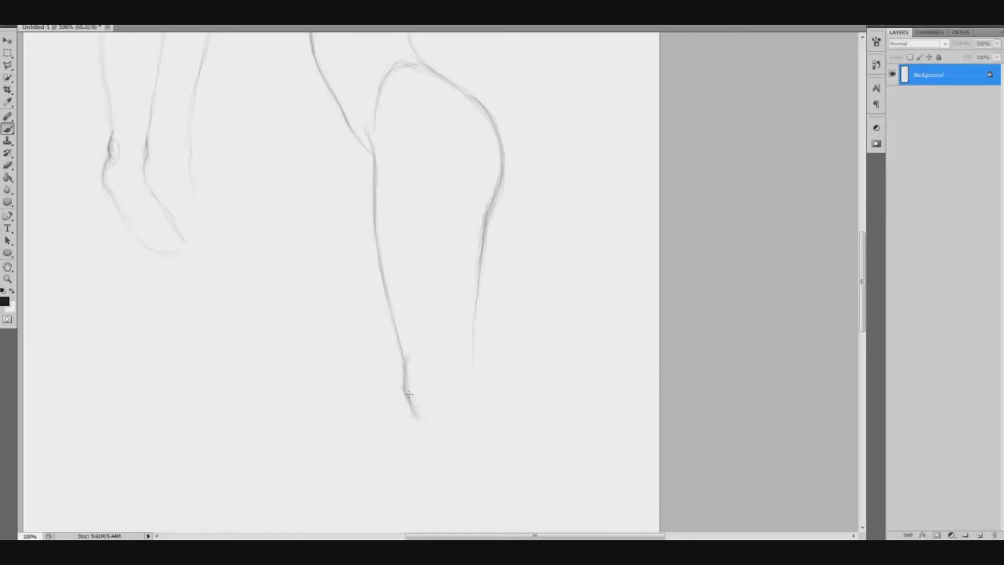
scroll(421, 429, "down", 2)
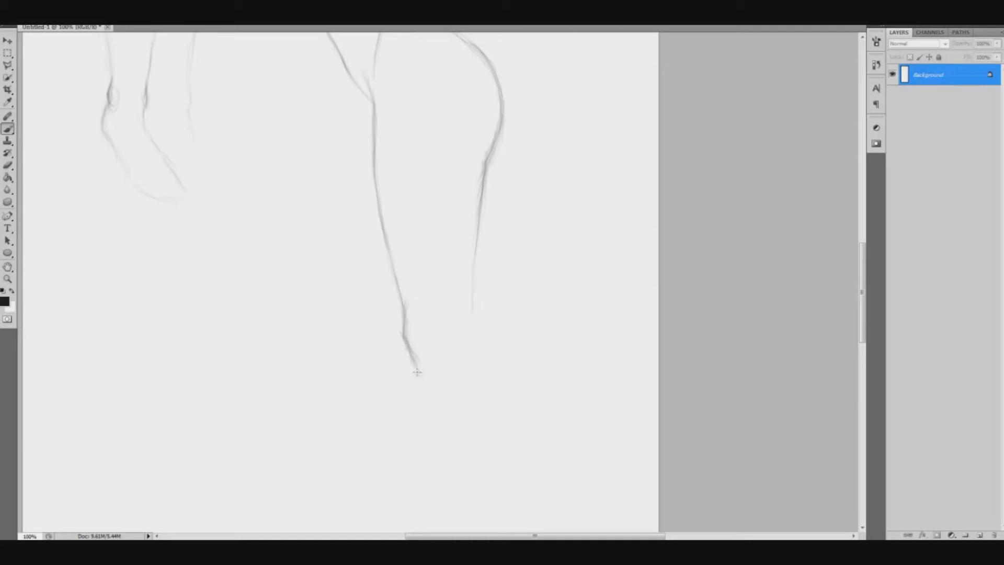
- Extend the new study's inner leg contour below the knee and draw the outer contour through the knee into the calf
left_click_drag(415, 373, 428, 442)
left_click_drag(471, 297, 491, 410)
left_click_drag(477, 246, 509, 421)
- Examine the proportions of the new torso and leg study against the earlier sketches
key("z")
left_click(488, 334, "alt")
left_click_drag(501, 330, 496, 233)
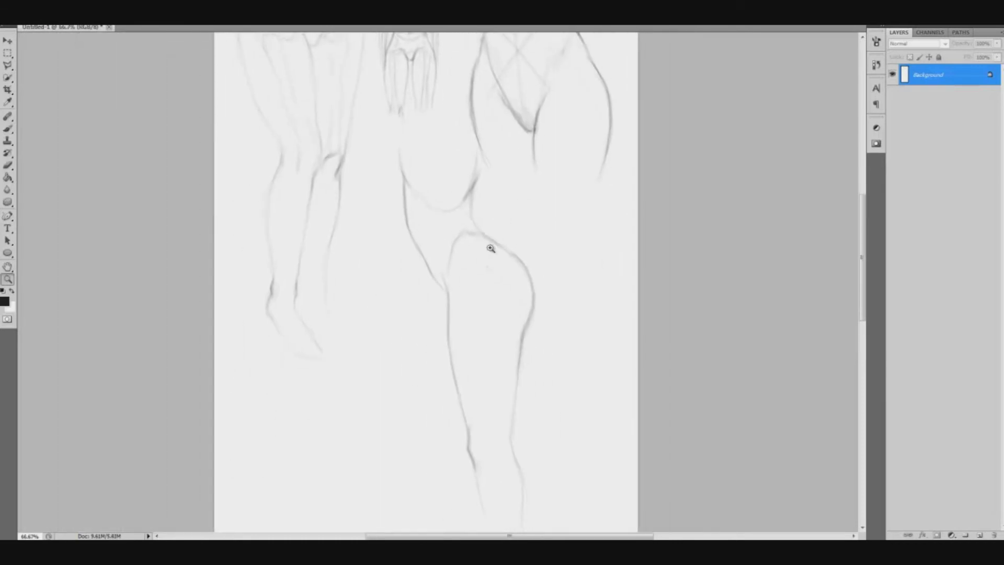
left_click(494, 242)
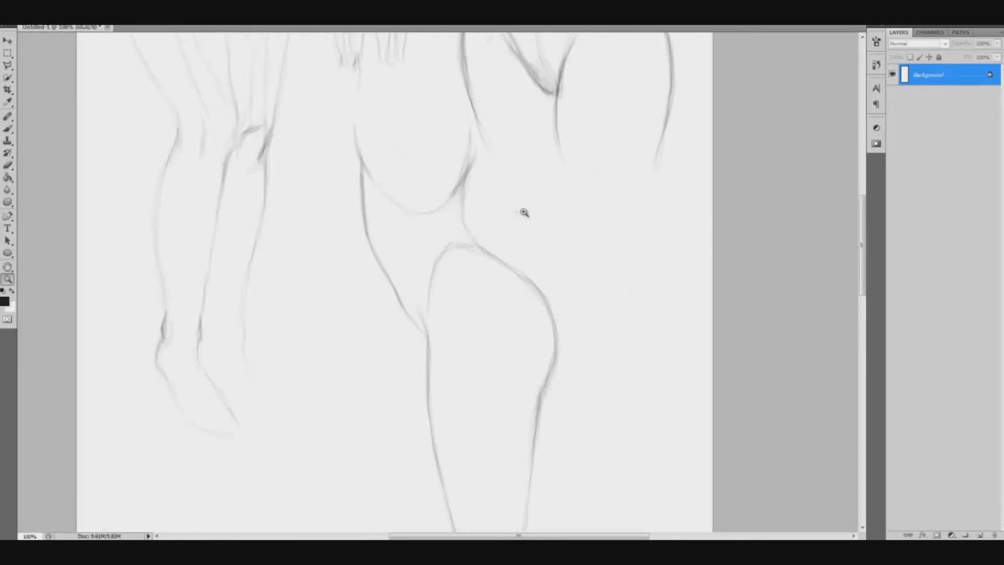
left_click(518, 249, "alt")
left_click(545, 246, "alt")
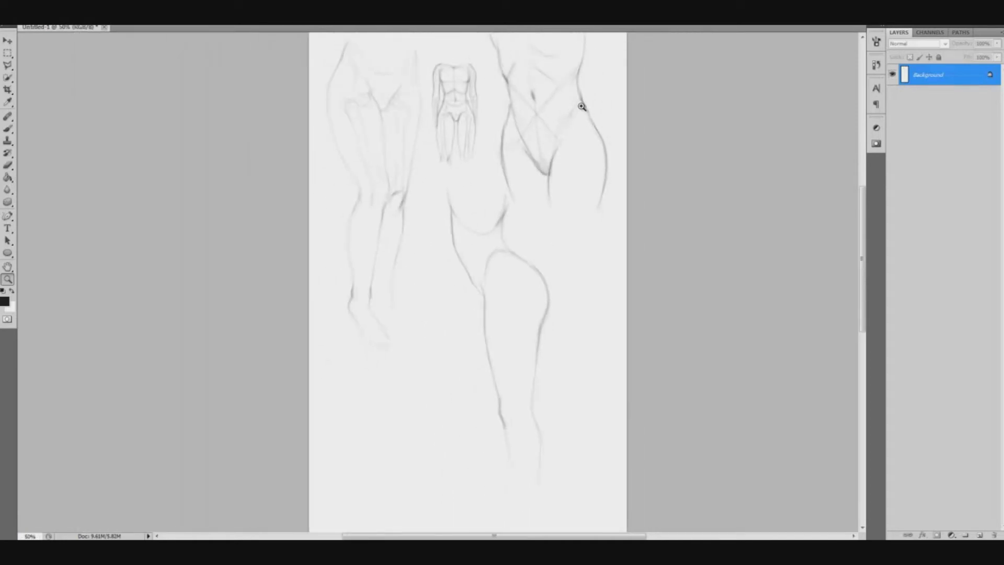
left_click_drag(491, 208, 515, 224)
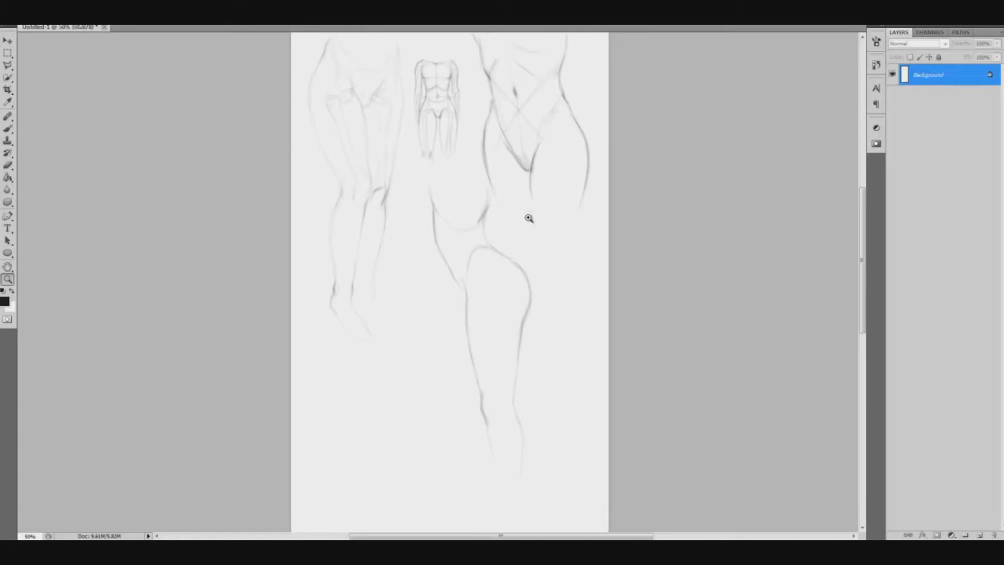
left_click(503, 240)
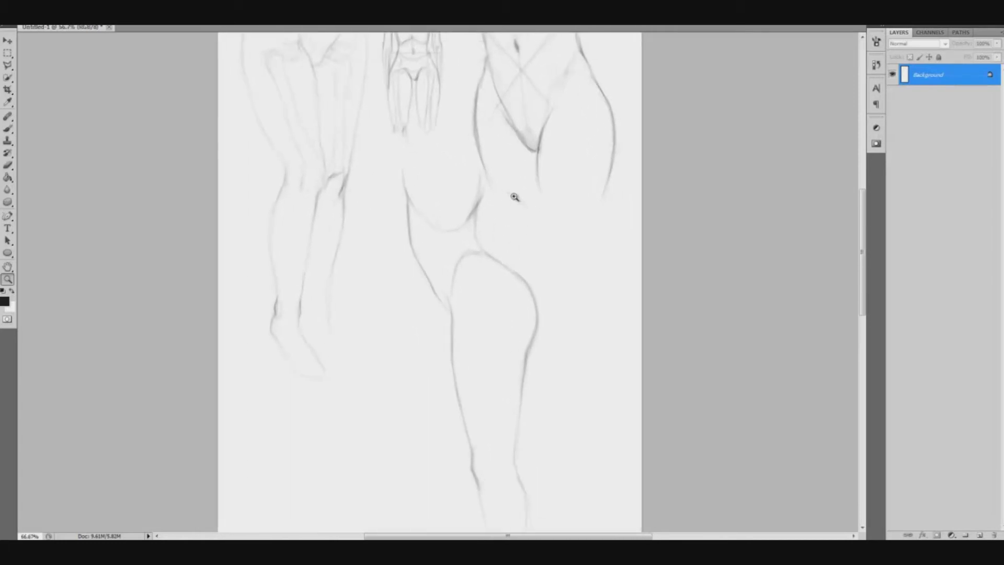
left_click_drag(508, 233, 470, 253)
key("h")
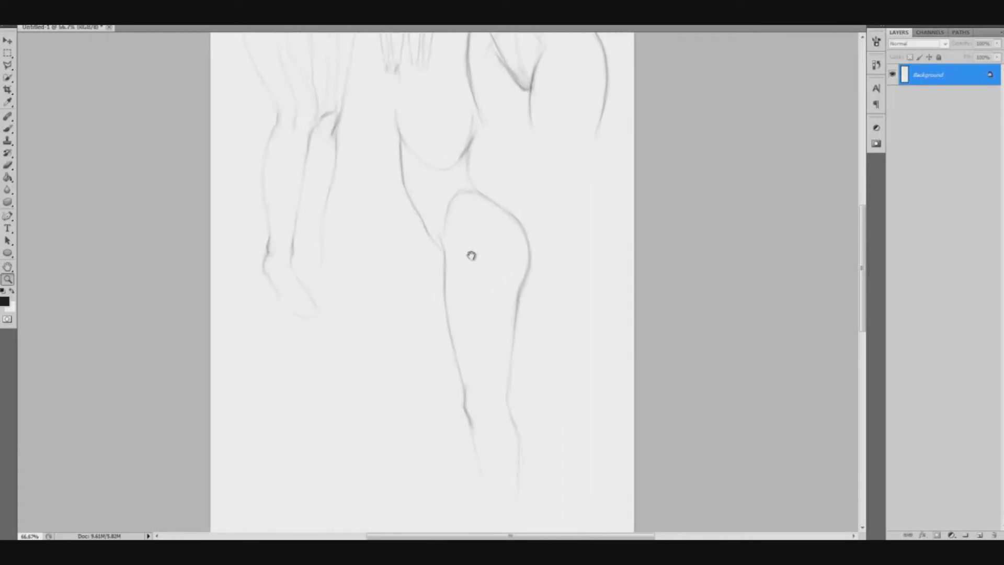
key("ctrl+minus")
key("b")
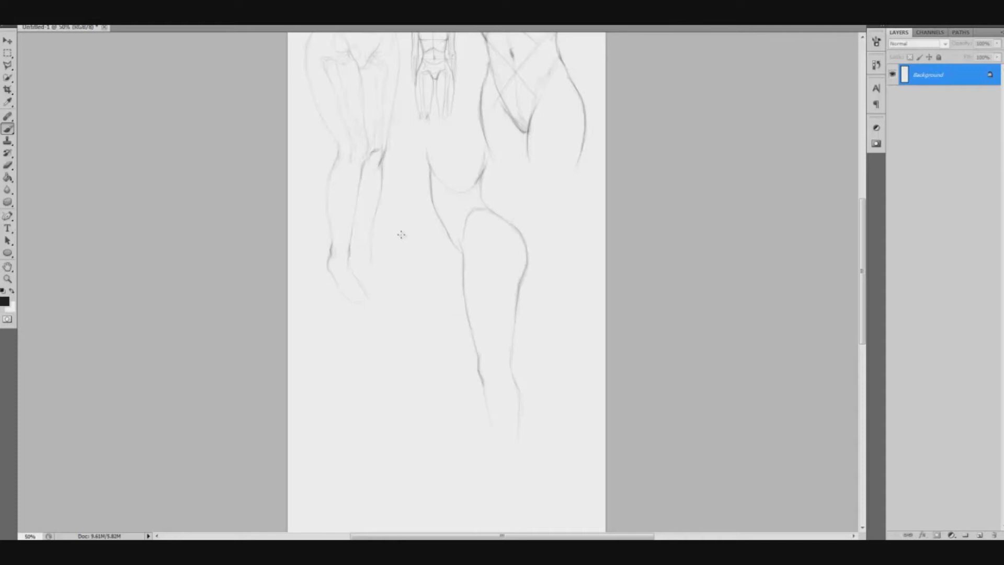
left_click_drag(486, 231, 486, 234)
- Select the new torso and leg study with the Polygonal Lasso and move it to the canvas's right edge, below the hip study
key("l")
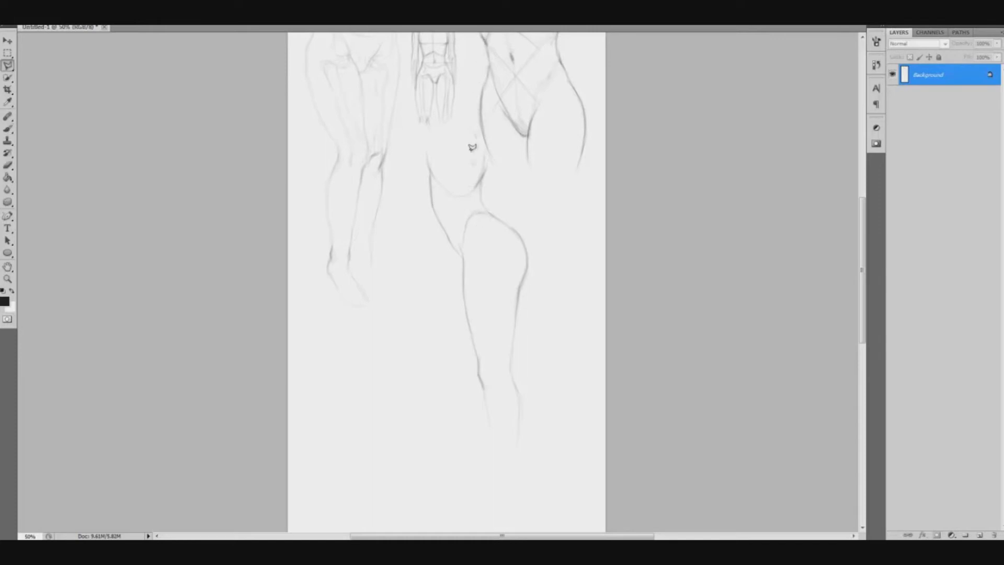
left_click(497, 170)
left_click(481, 148)
left_click(426, 142)
left_click(417, 158)
left_click(439, 242)
left_click(455, 278)
left_click(470, 393)
left_click(477, 433)
left_click(497, 448)
left_click(527, 448)
left_click(524, 388)
left_click(515, 364)
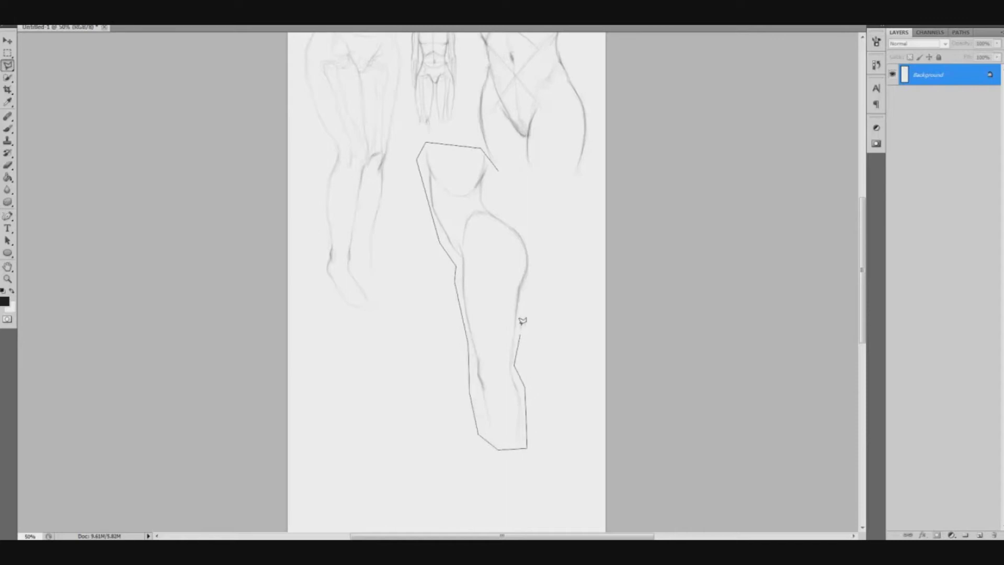
left_click(533, 256)
left_click(526, 233)
left_click(510, 220)
left_click(494, 205)
left_click(490, 190)
left_click(497, 169)
key("ctrl+t")
left_click_drag(478, 287, 548, 315)
key("Return")
key("ctrl+d")
left_click_drag(579, 166, 625, 217)
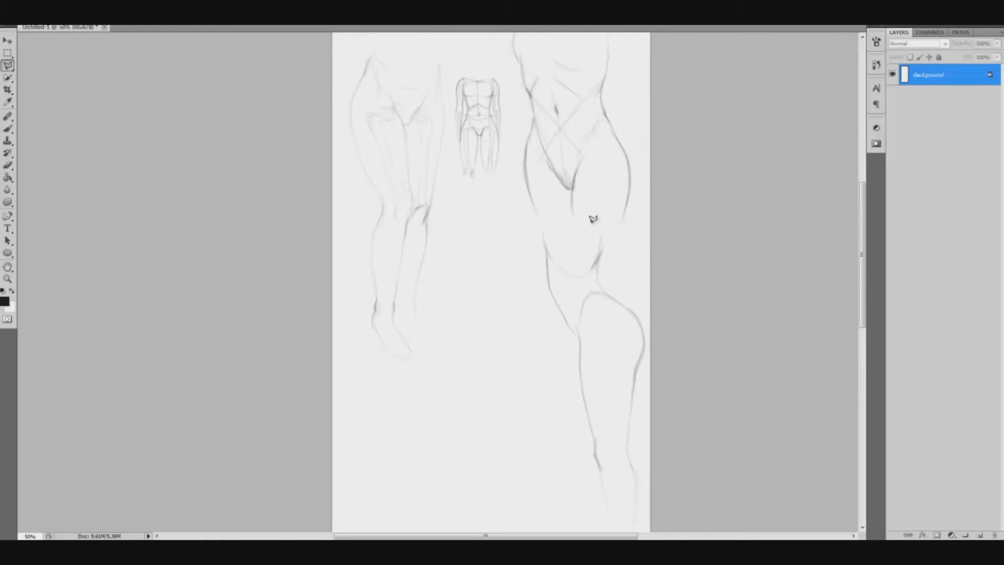
- Start a back-view figure below the small proportion figure with a long vertical spine line and two short diagonal rib lines branching from it
left_click_drag(494, 276, 496, 272)
key("b")
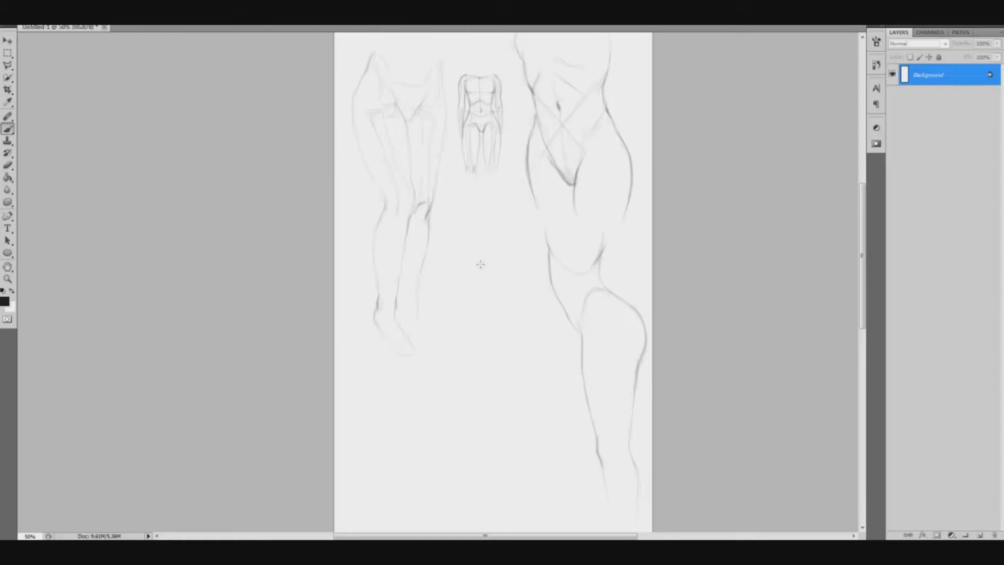
left_click_drag(489, 298, 488, 273)
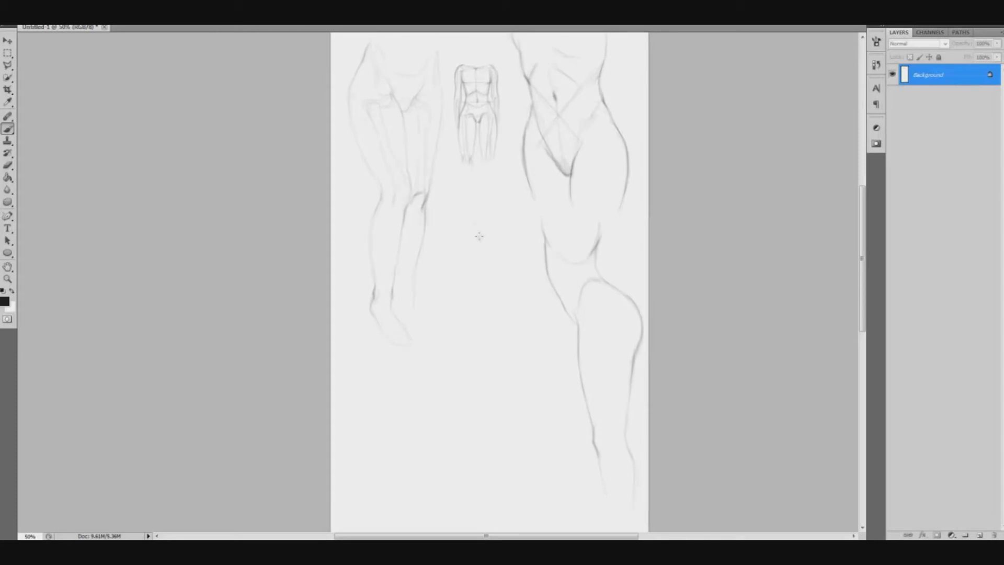
left_click_drag(475, 291, 474, 288)
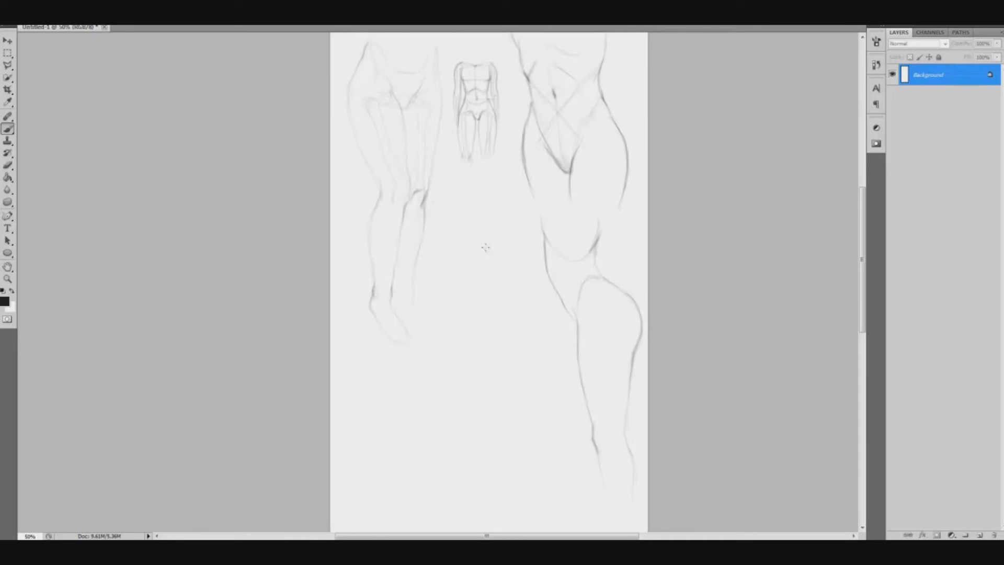
mouse_move(488, 316)
left_mouse_down()
mouse_move(484, 251)
mouse_move(488, 296)
left_mouse_up()
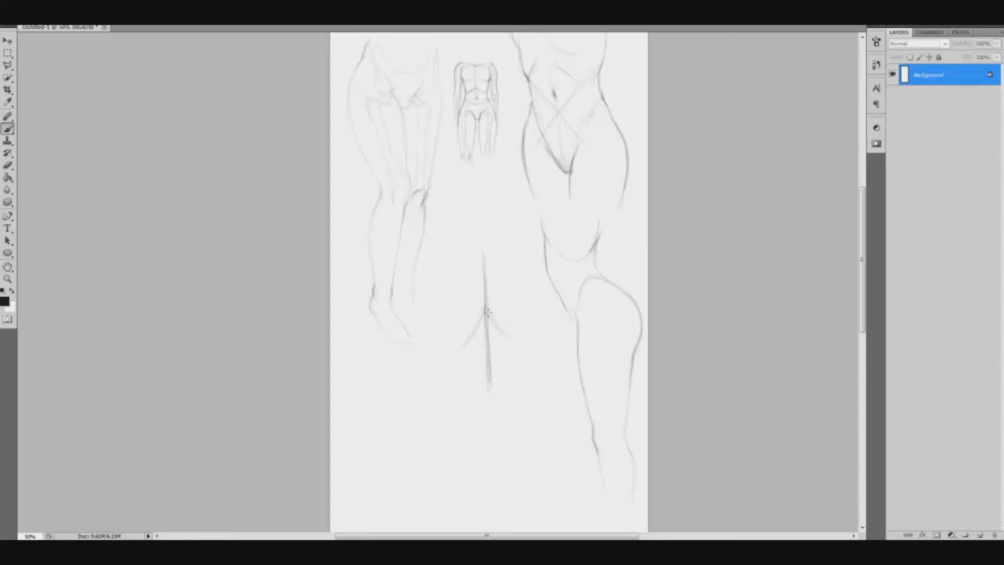
- Draw the back view's ribcage sides and curve them inward to meet the diagonal rib lines at two rounded lower points
mouse_move(515, 340)
left_mouse_down()
mouse_move(527, 345)
mouse_move(541, 312)
left_mouse_up()
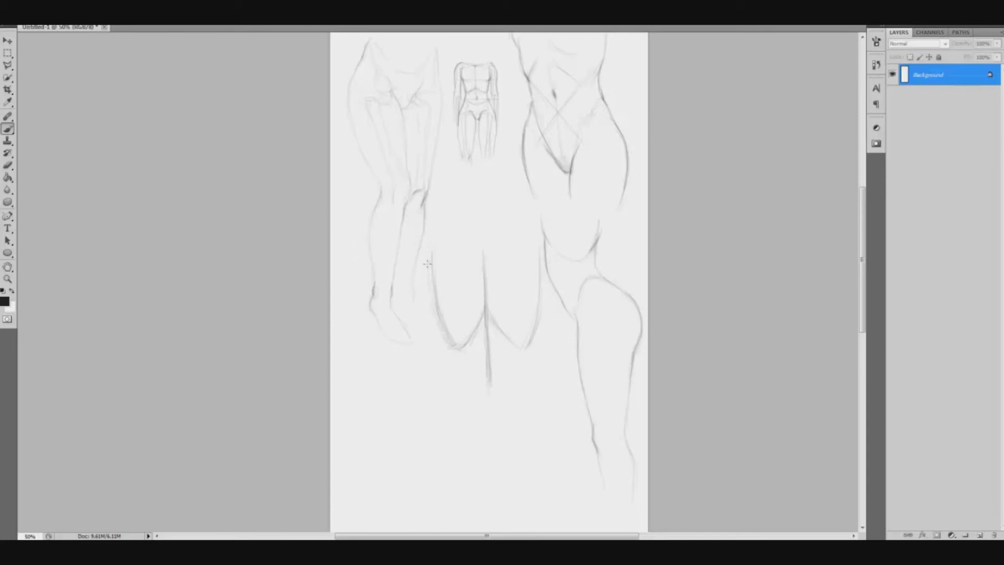
mouse_move(445, 277)
left_mouse_down()
mouse_move(439, 296)
mouse_move(440, 255)
mouse_move(447, 303)
mouse_move(444, 326)
mouse_move(432, 297)
mouse_move(437, 351)
left_mouse_up()
left_click_drag(448, 344, 432, 303)
left_click_drag(431, 253, 432, 247)
mouse_move(539, 248)
left_mouse_down()
mouse_move(539, 282)
mouse_move(508, 268)
left_mouse_up()
key("space")
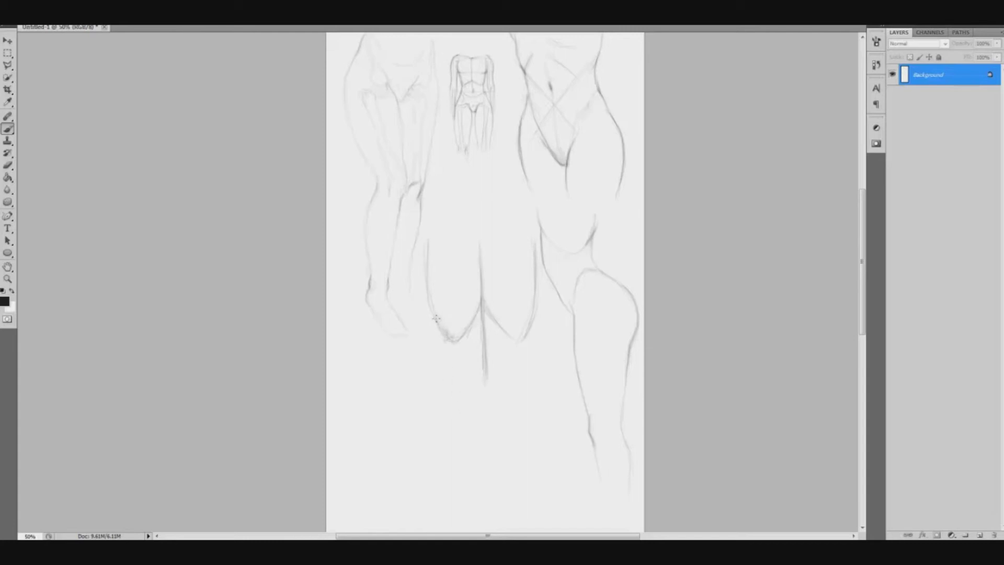
- Draw the curved waist lines below the ribcage and outline the pelvis with a nearly flat top and a stepped, pointed lower edge
mouse_move(435, 318)
left_mouse_down()
mouse_move(446, 361)
mouse_move(444, 337)
mouse_move(446, 352)
mouse_move(438, 383)
left_mouse_up()
mouse_move(528, 344)
left_mouse_down()
mouse_move(537, 385)
mouse_move(511, 330)
left_mouse_up()
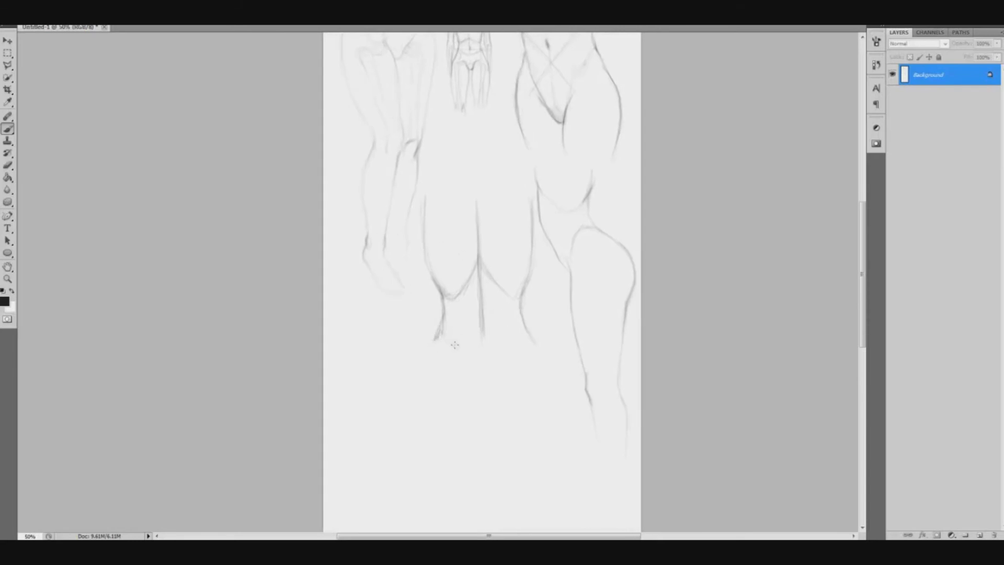
mouse_move(465, 355)
left_mouse_down()
mouse_move(520, 352)
mouse_move(482, 354)
mouse_move(515, 354)
mouse_move(525, 329)
mouse_move(530, 361)
mouse_move(523, 326)
left_mouse_up()
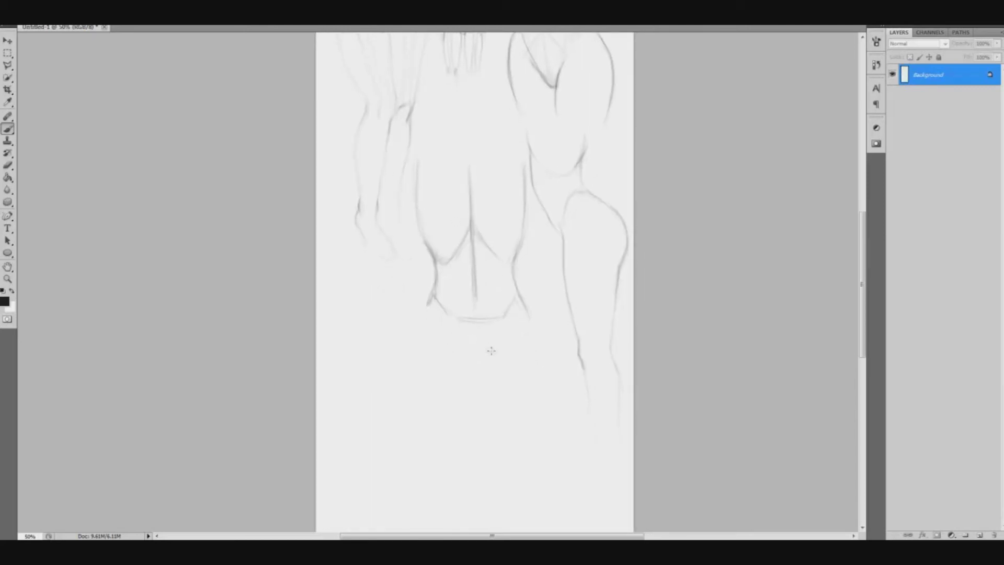
mouse_move(424, 324)
left_mouse_down()
mouse_move(427, 339)
mouse_move(464, 348)
mouse_move(470, 365)
mouse_move(489, 364)
mouse_move(508, 343)
mouse_move(520, 346)
mouse_move(527, 314)
left_mouse_up()
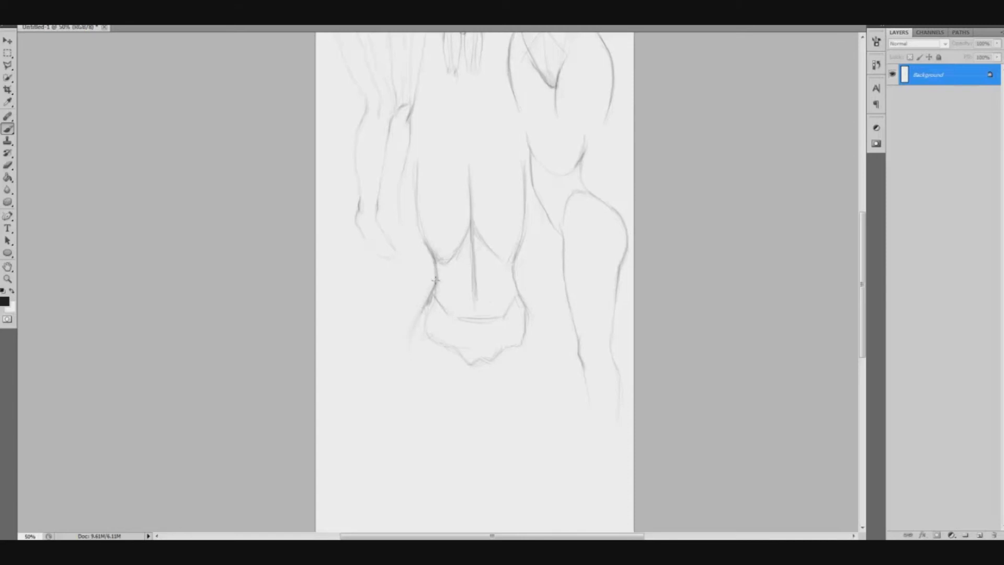
- Draw the rounded outer hip contours around the pelvis and the buttocks' vertical centre line with a curved crease on each side
mouse_move(521, 302)
left_mouse_down()
mouse_move(542, 329)
mouse_move(538, 386)
left_mouse_up()
left_click_drag(477, 326, 480, 386)
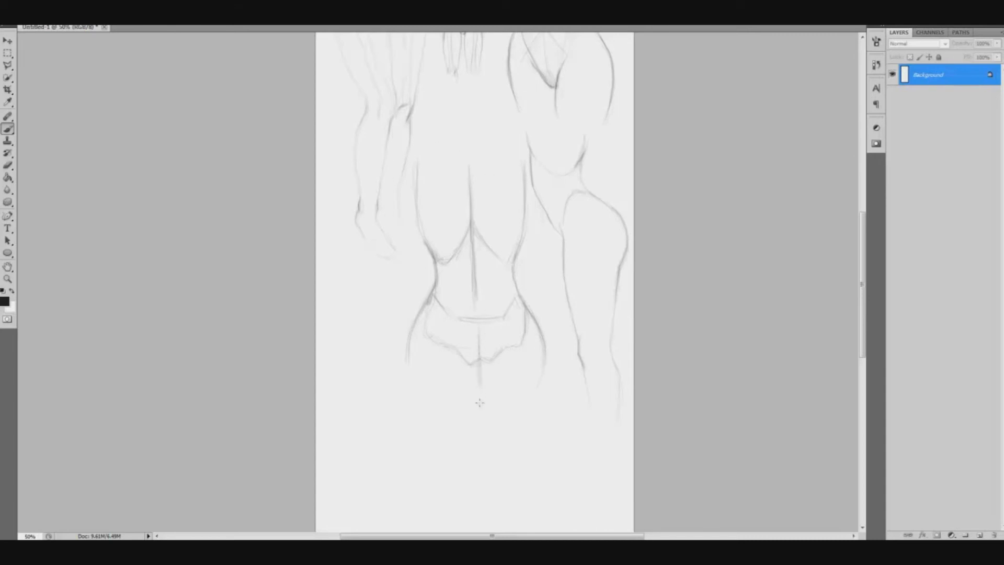
left_click_drag(484, 326, 477, 319)
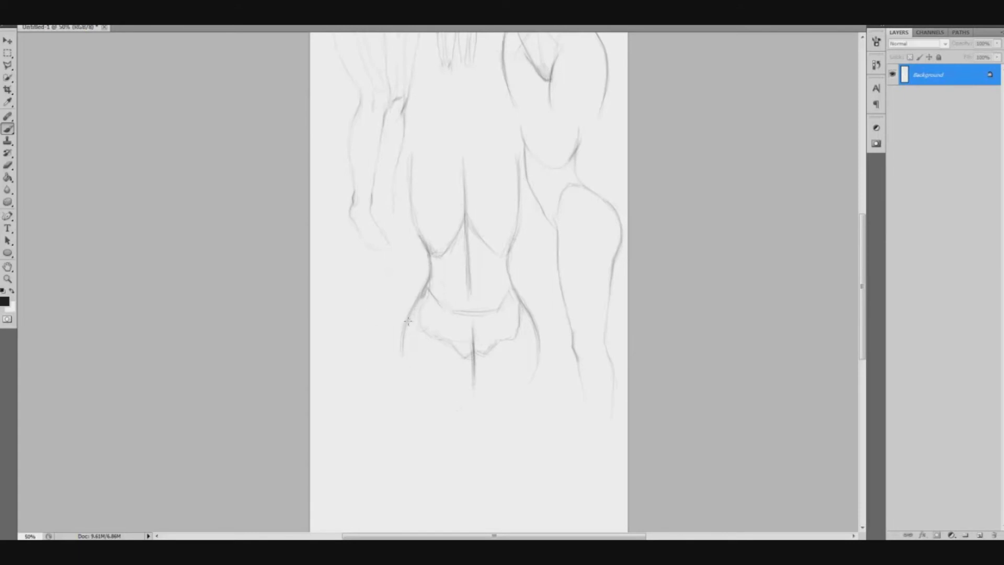
left_click_drag(411, 313, 404, 366)
mouse_move(470, 384)
left_mouse_down()
mouse_move(446, 390)
mouse_move(479, 370)
mouse_move(473, 382)
mouse_move(497, 385)
left_mouse_up()
- Extend both outer thigh contours down from the hips and draw the inner thigh lines below the buttocks
mouse_move(536, 391)
left_mouse_down()
mouse_move(537, 364)
mouse_move(529, 460)
left_mouse_up()
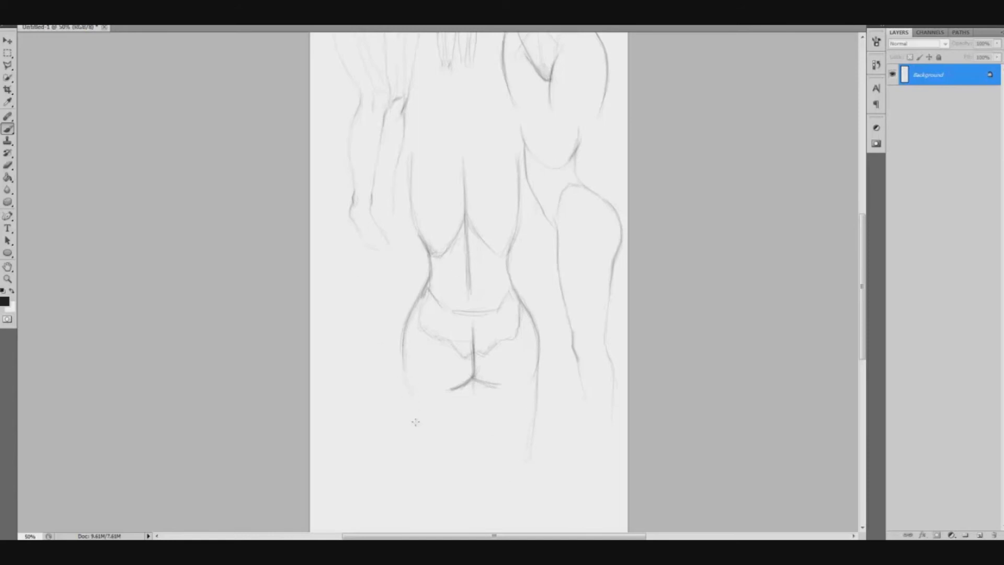
left_click_drag(417, 432, 407, 377)
left_click_drag(474, 389, 481, 484)
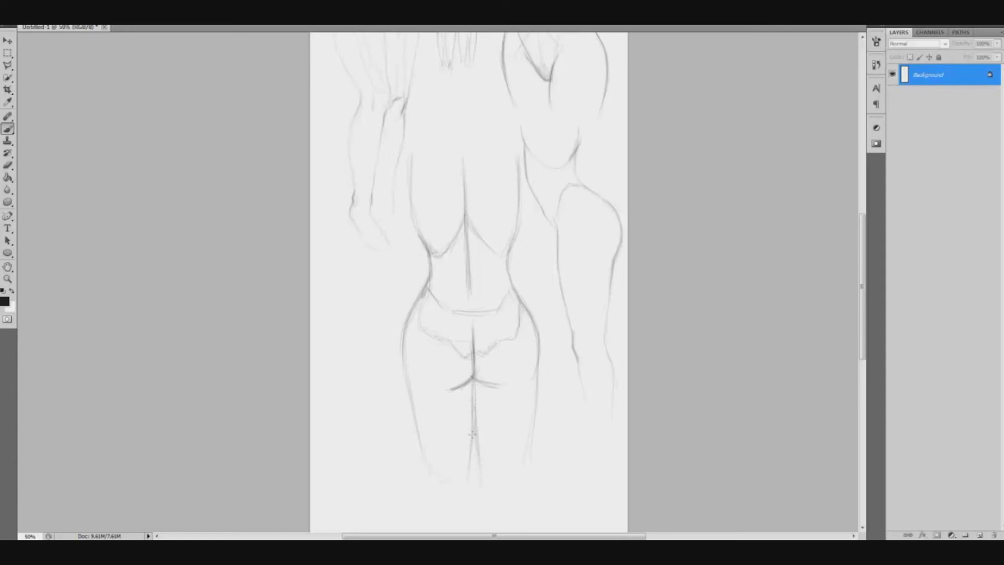
mouse_move(474, 414)
left_mouse_down()
mouse_move(472, 474)
mouse_move(430, 480)
mouse_move(424, 417)
left_mouse_up()
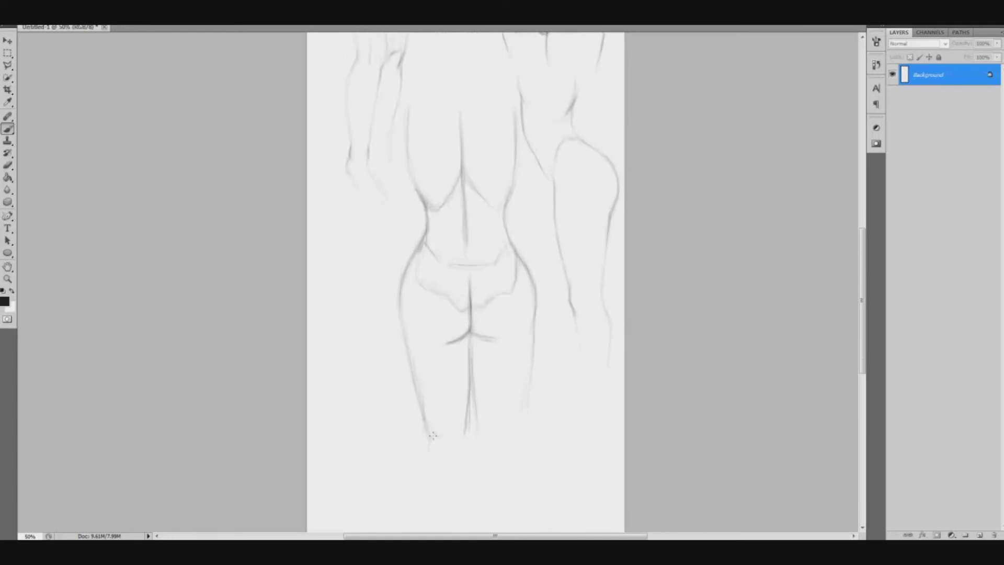
- Continue the inner and outer contours of both legs through the knees into the calves
left_click_drag(424, 451, 417, 473)
left_click_drag(470, 421, 464, 449)
left_click_drag(466, 492, 466, 512)
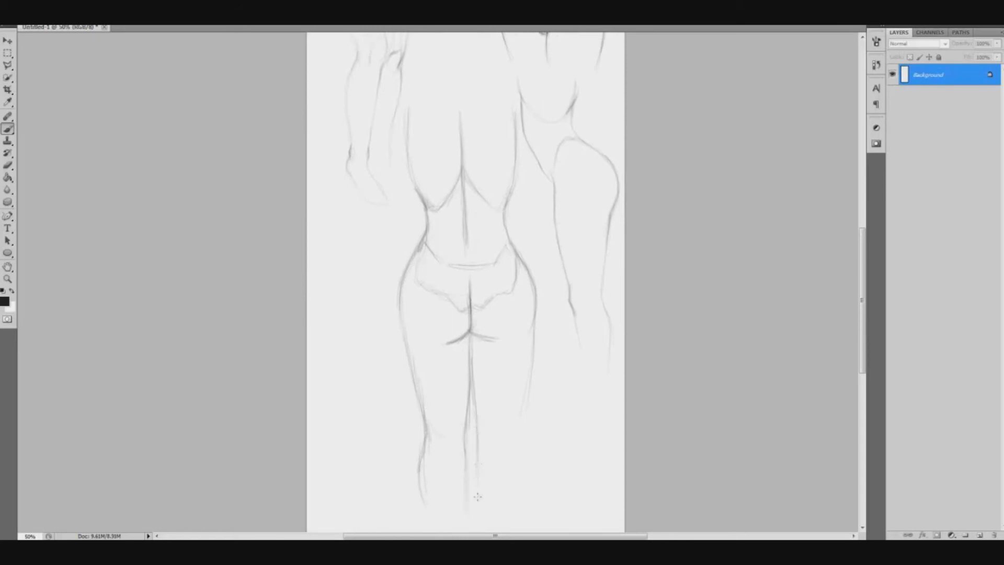
left_click_drag(477, 461, 477, 508)
left_click_drag(527, 388, 517, 516)
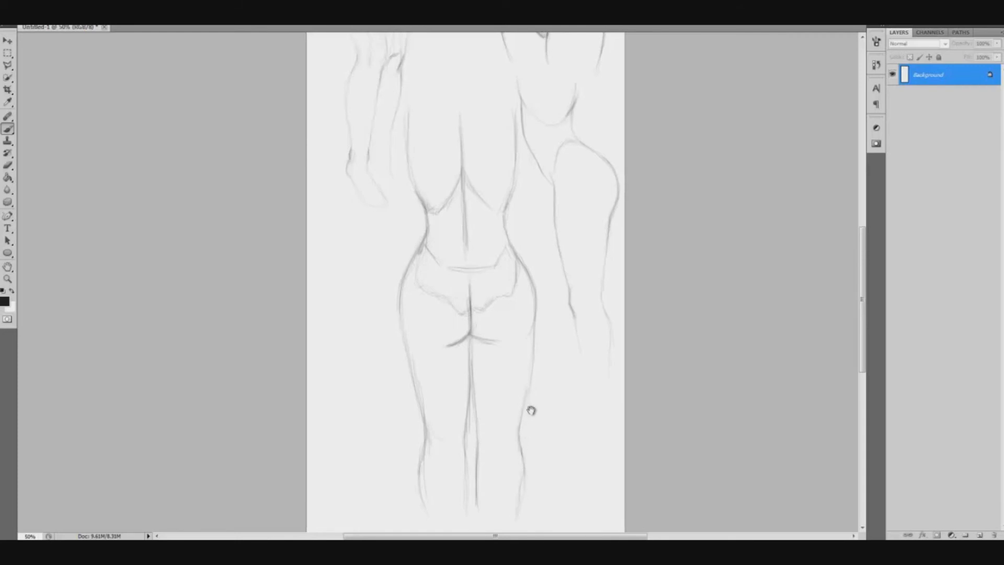
- Darken the sides of the back view's ribcage and sketch the angled lower edges of both shoulder blades
left_click_drag(504, 312, 509, 333)
left_click_drag(514, 244, 518, 334)
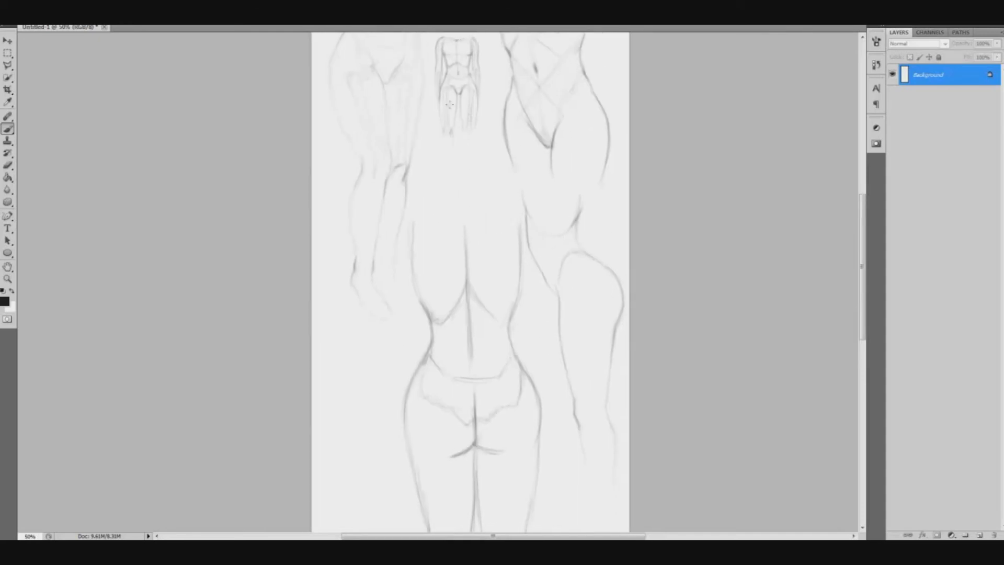
left_click_drag(485, 236, 507, 287)
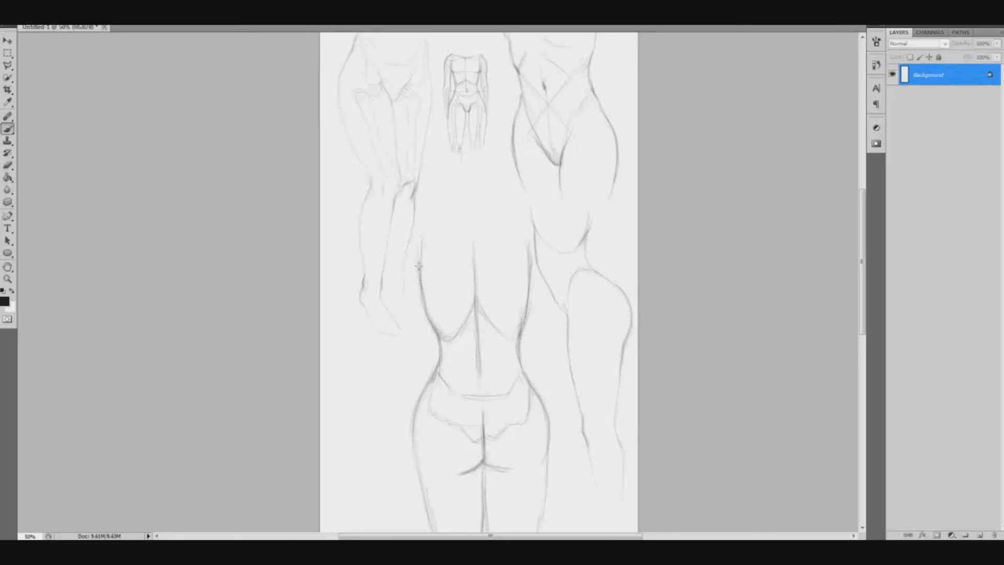
left_click_drag(461, 258, 463, 252)
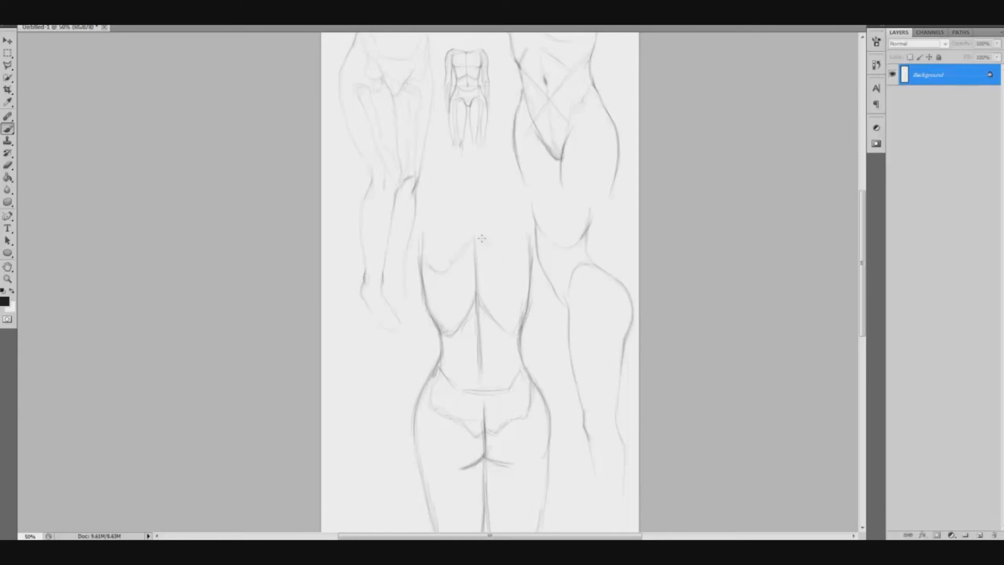
left_click_drag(509, 264, 525, 253)
- Draw the shoulder lines above both shoulder blades and round them off at the outer ends
mouse_move(404, 237)
left_mouse_down()
mouse_move(419, 216)
mouse_move(441, 220)
left_mouse_up()
left_click_drag(502, 221, 528, 219)
left_click_drag(542, 225, 549, 236)
- Draw the outer contour of the back view's left arm down to the hip and add its inner line beside the waist
left_click_drag(408, 226, 411, 291)
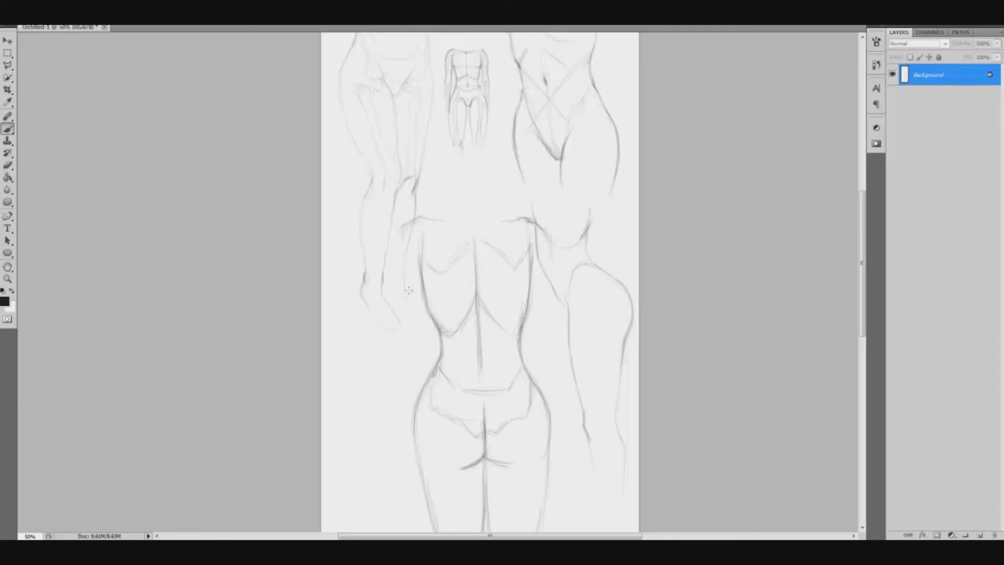
left_click_drag(403, 240, 409, 364)
left_click_drag(434, 332, 433, 366)
left_click_drag(540, 287, 536, 291)
- Review the back-view figure and the whole sheet of studies, then examine the upper hip and leg sketches up close
key("z")
left_click_drag(545, 348, 543, 271)
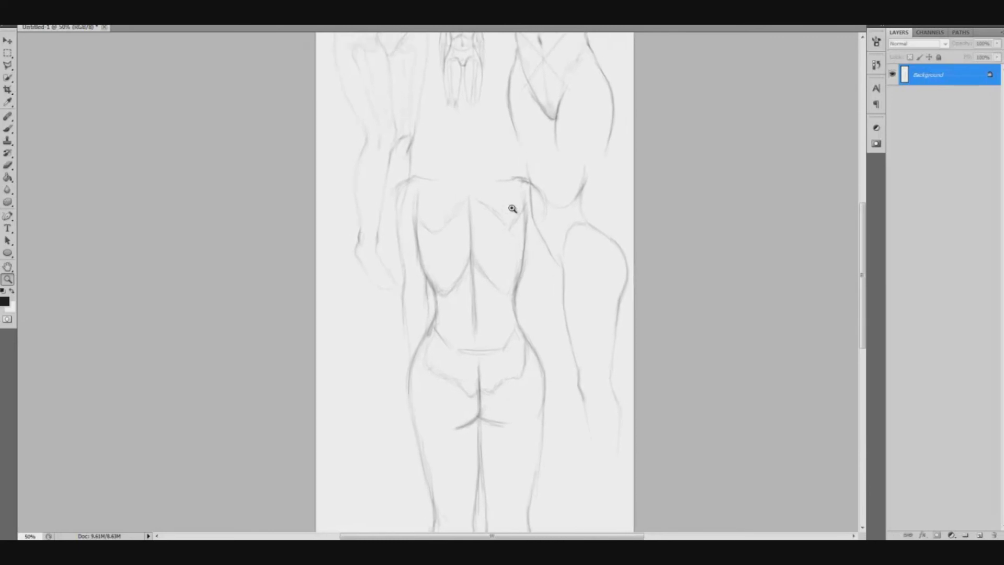
left_click(482, 275, "alt")
left_click(495, 236)
left_click_drag(486, 292, 496, 288)
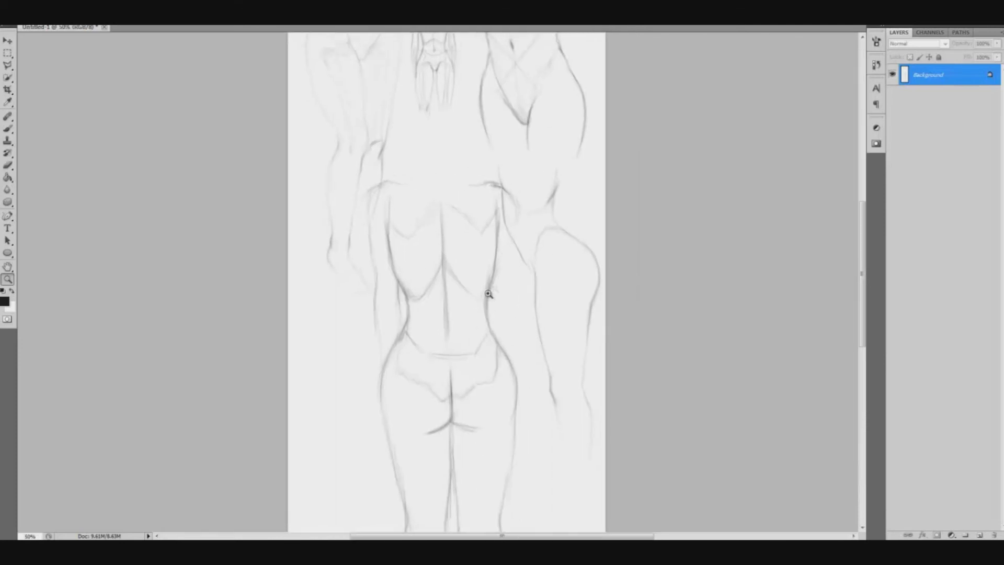
left_click(523, 254, "alt")
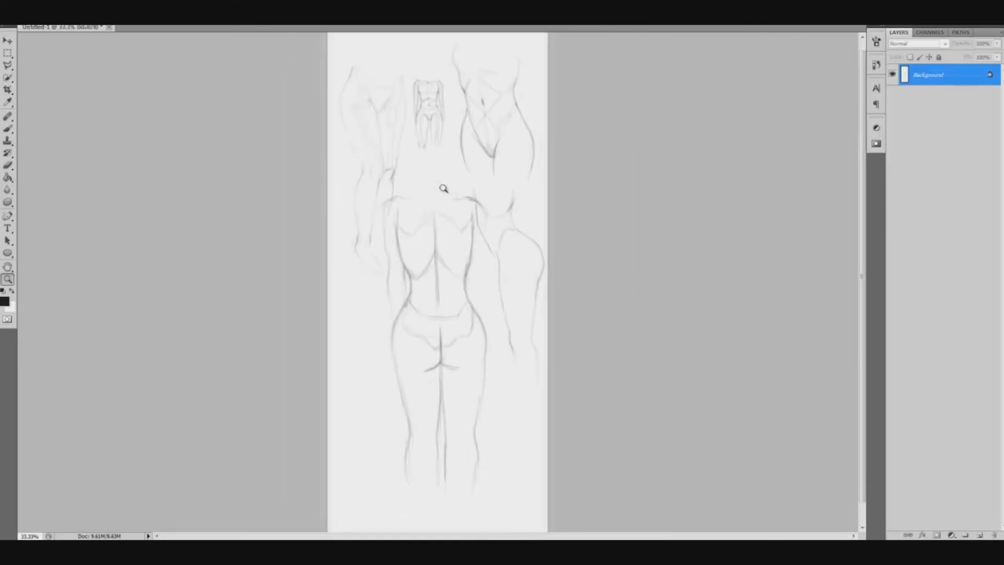
left_click(443, 188)
scroll(488, 233, "down", 3)
left_click_drag(493, 257, 490, 294)
left_click(497, 291, "alt")
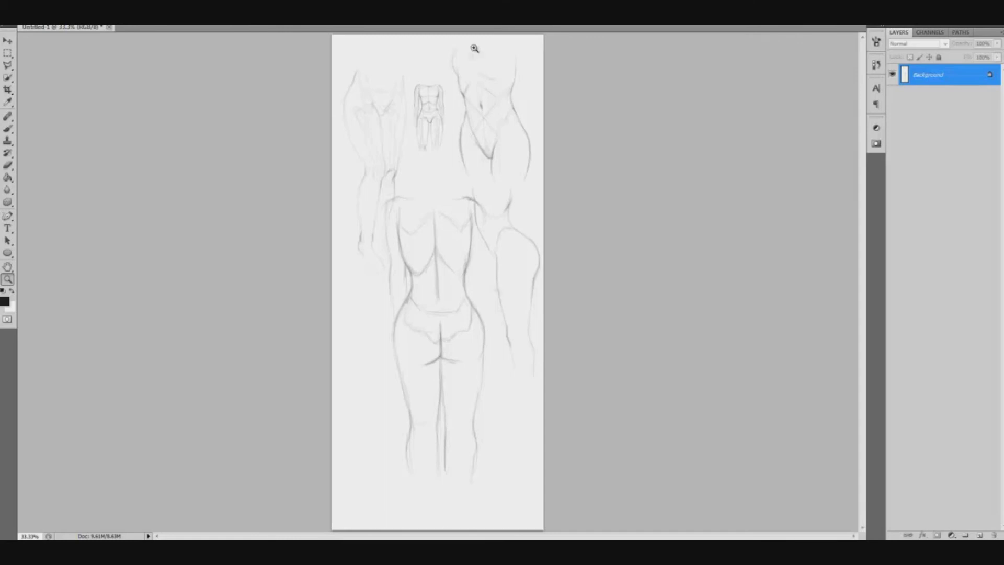
left_click(532, 142)
left_click_drag(560, 164, 489, 298)
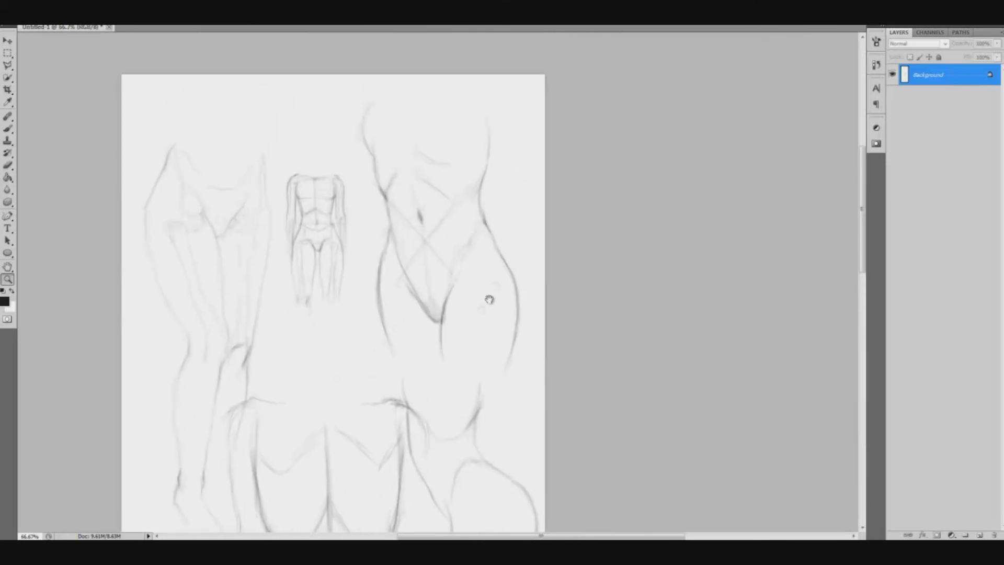
- Outline the upper torso and hip study beside the small proportion figure with a closed polygonal lasso selection
key("l")
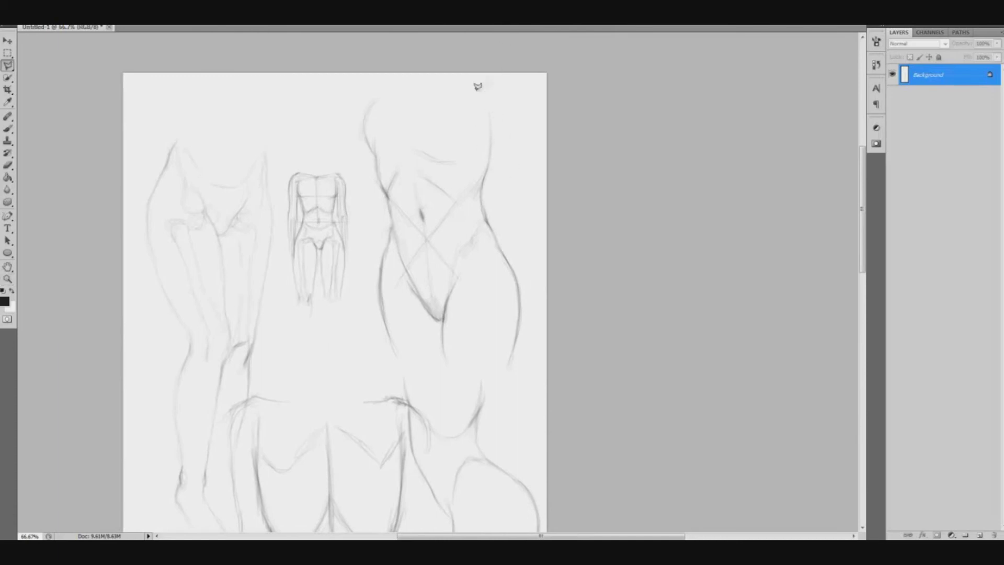
left_click(512, 82)
left_click(388, 68)
left_click(356, 84)
left_click(345, 137)
left_click(368, 256)
left_click(373, 353)
left_click(449, 378)
left_click(500, 381)
left_click(527, 371)
left_click(542, 283)
left_click(512, 82)
- Select the whole canvas and create a new white RGB document of 1200 by 2800 pixels at 200 pixels/inch
key("ctrl+n")
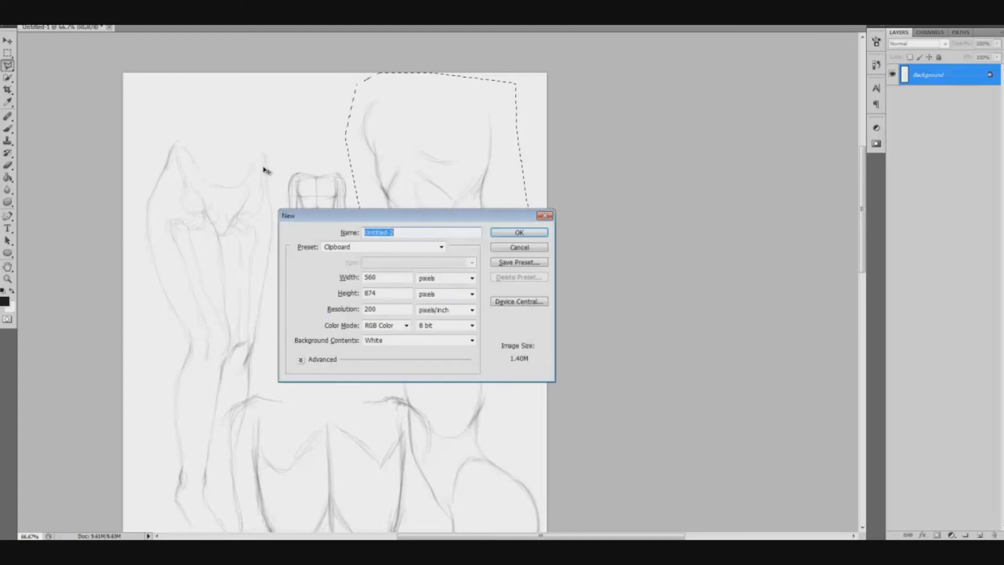
left_click(526, 250)
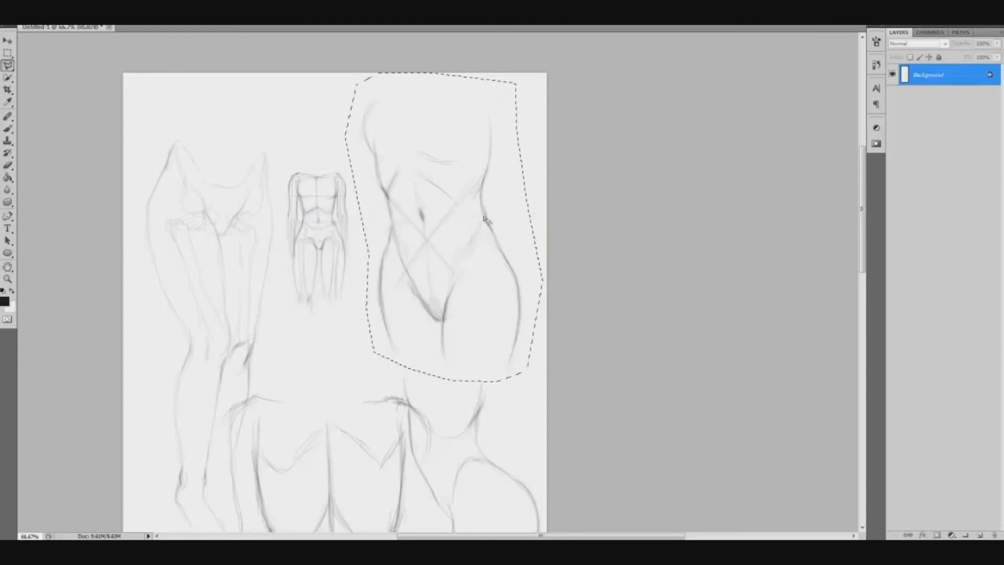
left_click(548, 193)
key("ctrl+a")
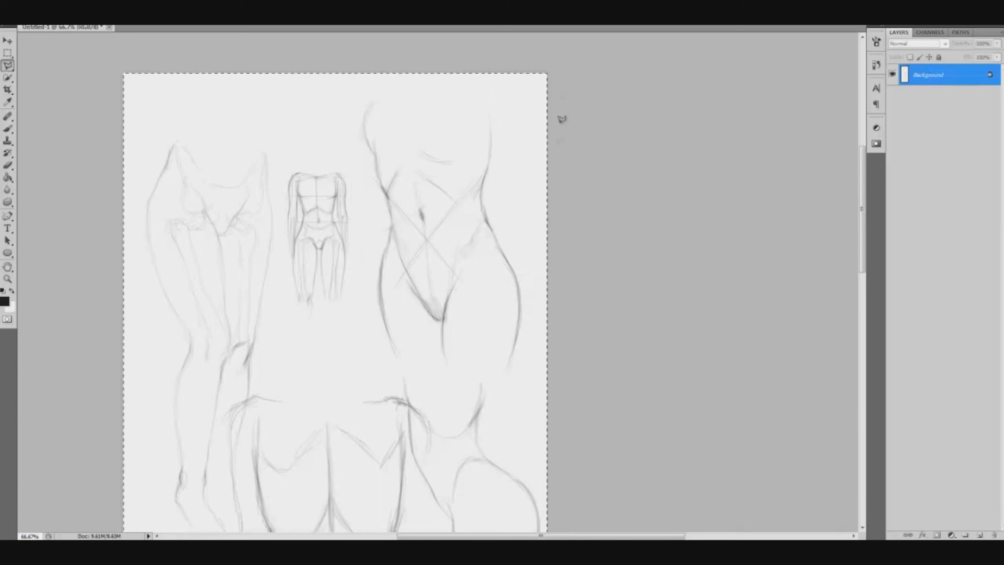
key("ctrl+n")
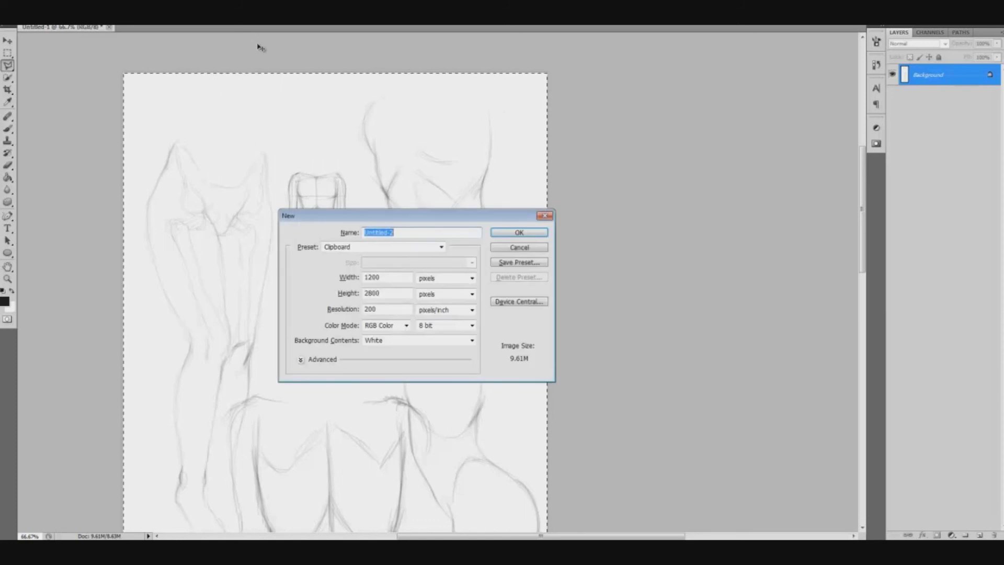
key("Return")
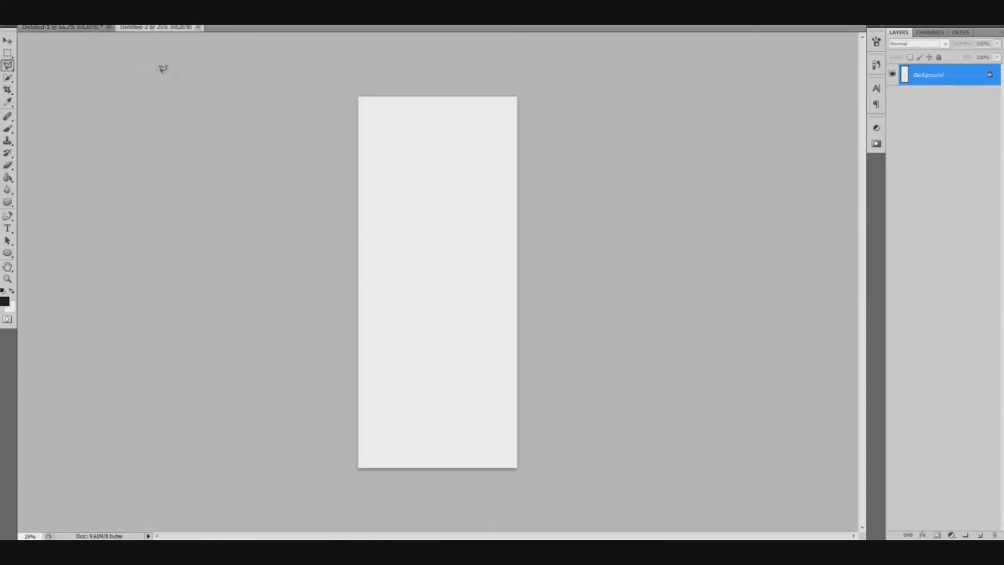
- Return to the study sheet and replace the full-canvas selection with the polygonal outline around the torso and hip study
left_click(100, 28)
key("ctrl+d")
left_click(515, 82)
left_click(543, 283)
left_click(527, 368)
left_click(451, 380)
left_click(375, 353)
left_click(368, 254)
left_click(345, 137)
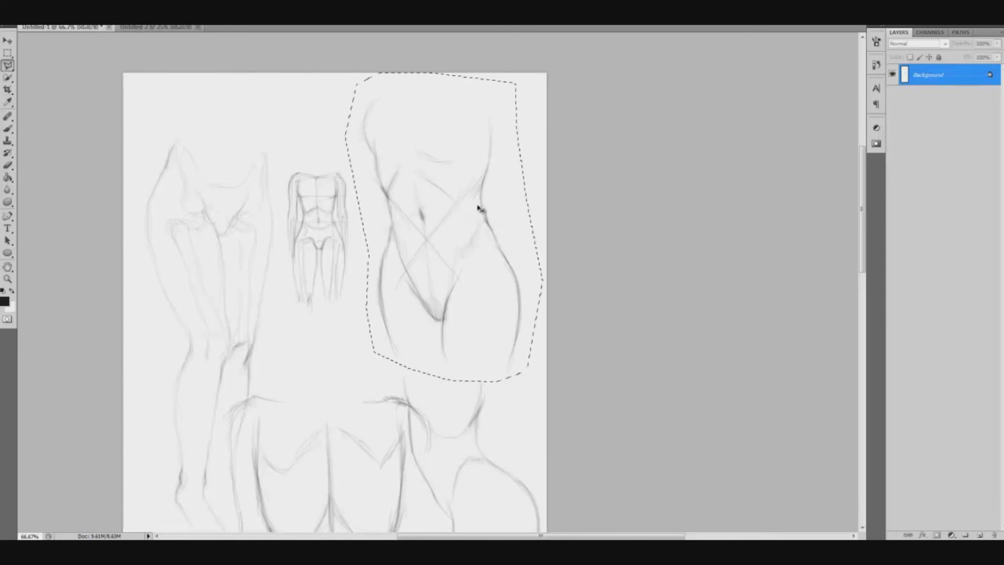
- Paste the torso and hip study into the new blank document as its own layer
left_click(175, 26)
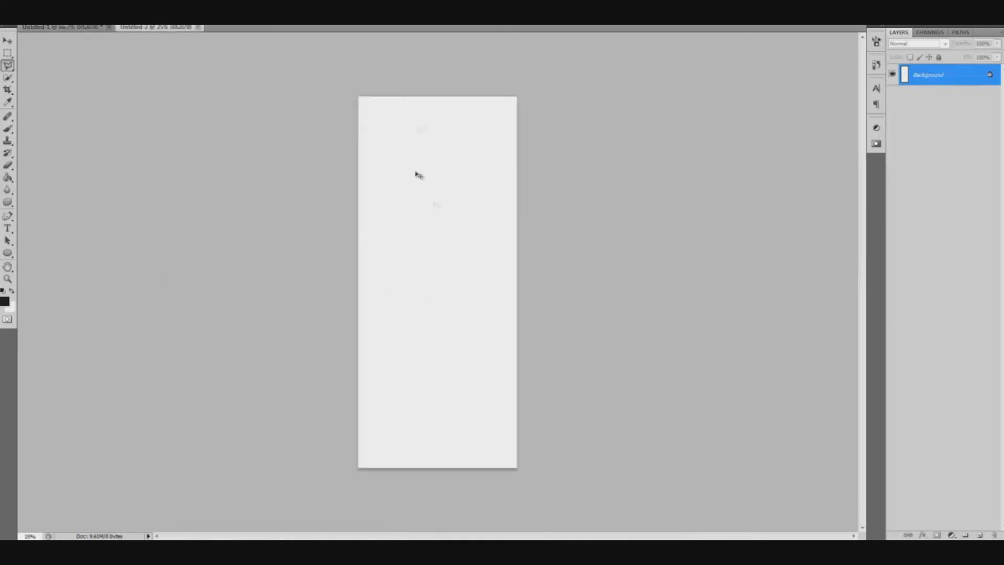
key("ctrl+v")
key("z")
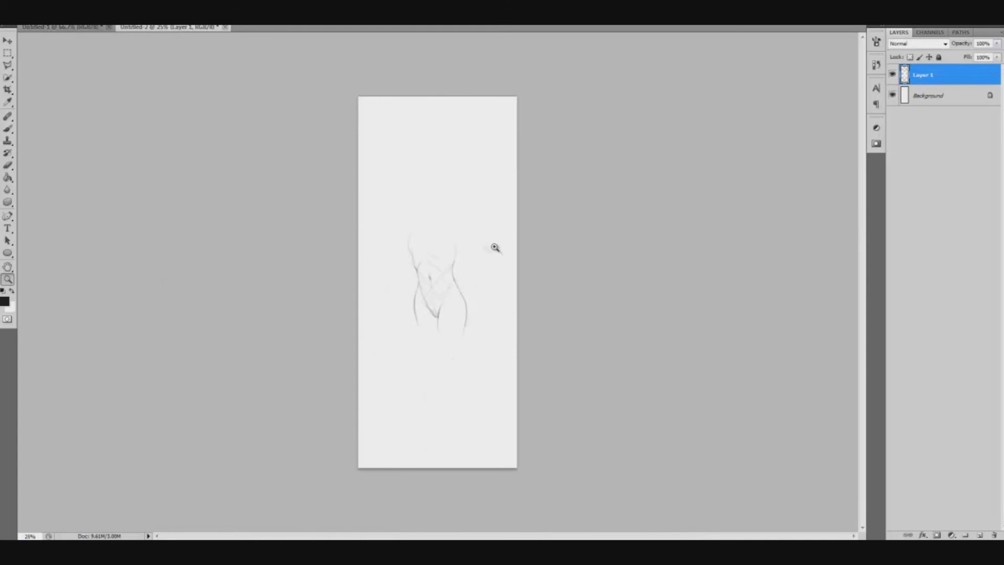
left_click(492, 241)
left_click(470, 230)
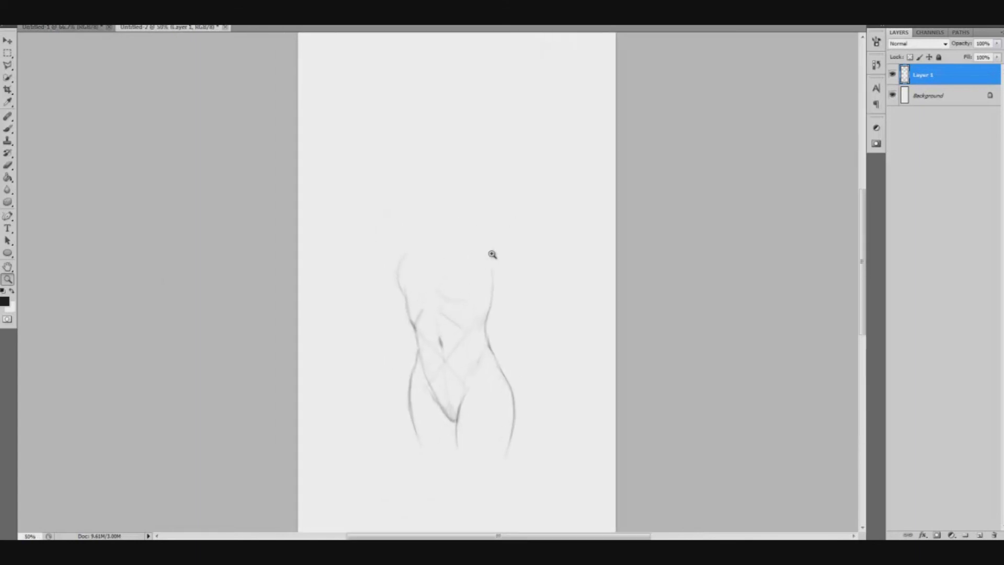
left_click(491, 254)
mouse_move(510, 243)
left_mouse_down()
mouse_move(516, 226)
mouse_move(528, 245)
left_mouse_up()
- Brush a curved line from the crotch up to the right-hand hip and darken the outer contour of that thigh
key("b")
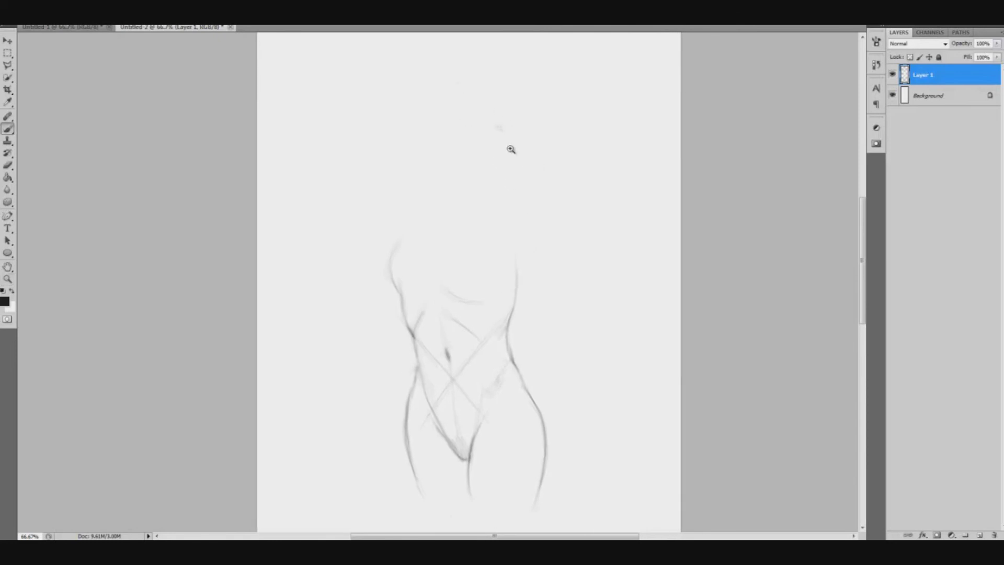
left_click_drag(481, 316, 475, 305)
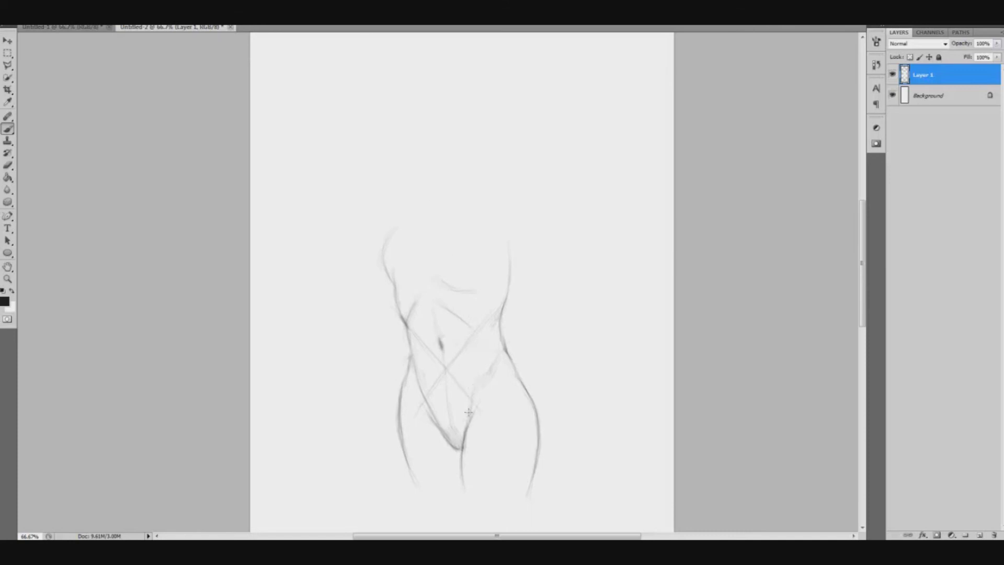
left_click_drag(467, 412, 483, 354)
mouse_move(510, 363)
left_mouse_down()
mouse_move(535, 405)
mouse_move(533, 471)
left_mouse_up()
left_click_drag(481, 337, 458, 211)
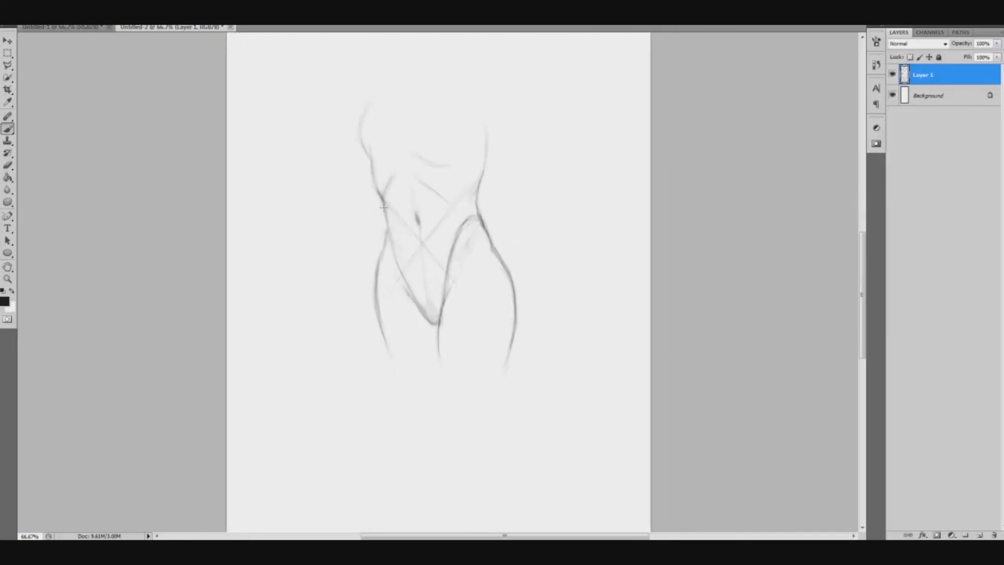
- Extend the inner and outer thigh contours of both legs downward
mouse_move(445, 291)
left_mouse_down()
mouse_move(441, 338)
mouse_move(436, 317)
mouse_move(451, 402)
mouse_move(435, 316)
mouse_move(449, 407)
left_mouse_up()
left_click_drag(515, 312, 503, 378)
left_click_drag(511, 337, 504, 387)
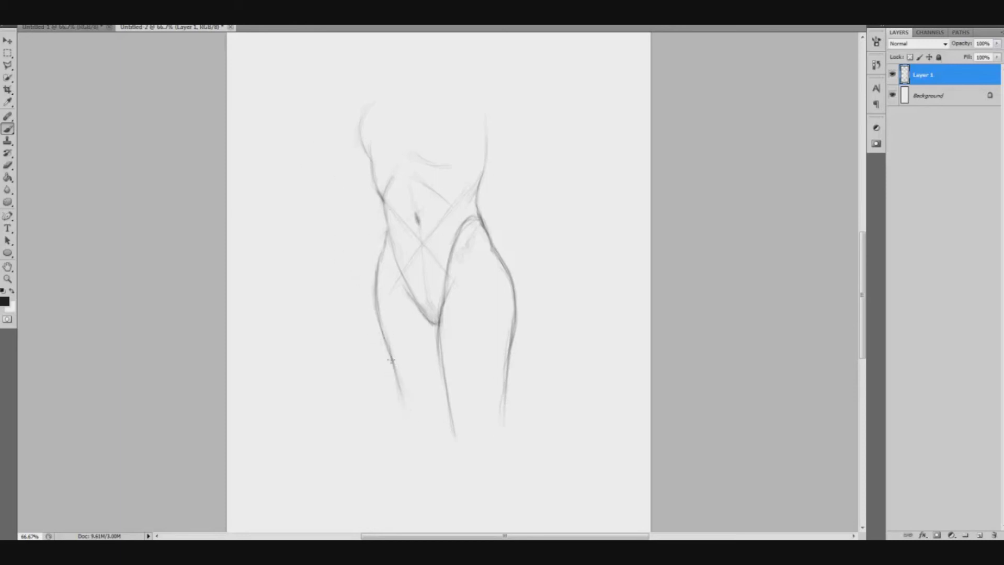
left_click_drag(416, 345, 408, 442)
mouse_move(419, 345)
left_mouse_down()
mouse_move(423, 374)
mouse_move(406, 415)
left_mouse_up()
- Darken the waist and torso sides, add a curved line beneath the chest, and extend the left-hand torso contour upward
left_click_drag(446, 290, 450, 267)
left_click_drag(463, 314, 458, 334)
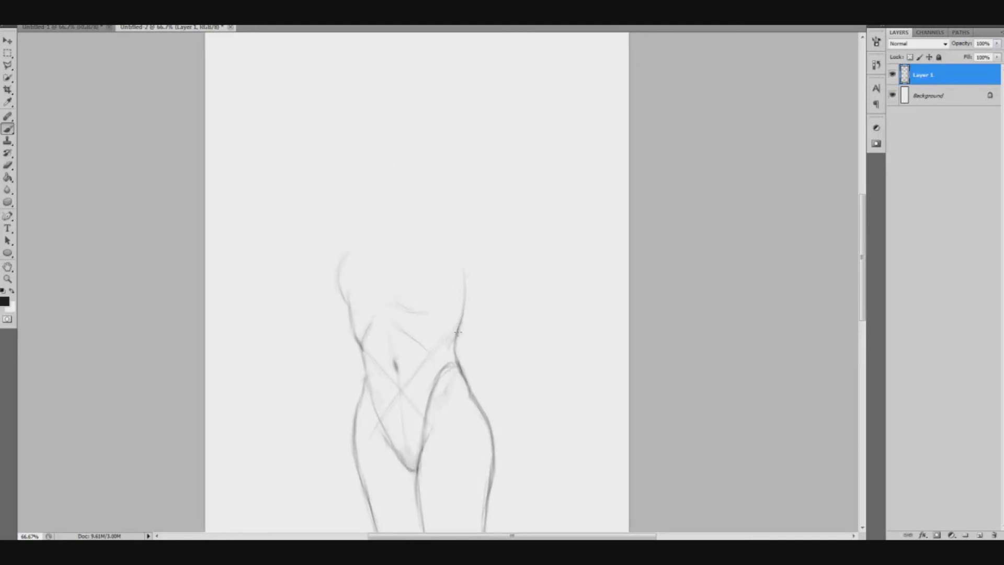
left_click_drag(463, 289, 463, 260)
left_click_drag(395, 292, 421, 300)
mouse_move(342, 270)
left_mouse_down()
mouse_move(353, 243)
mouse_move(338, 288)
mouse_move(350, 244)
left_mouse_up()
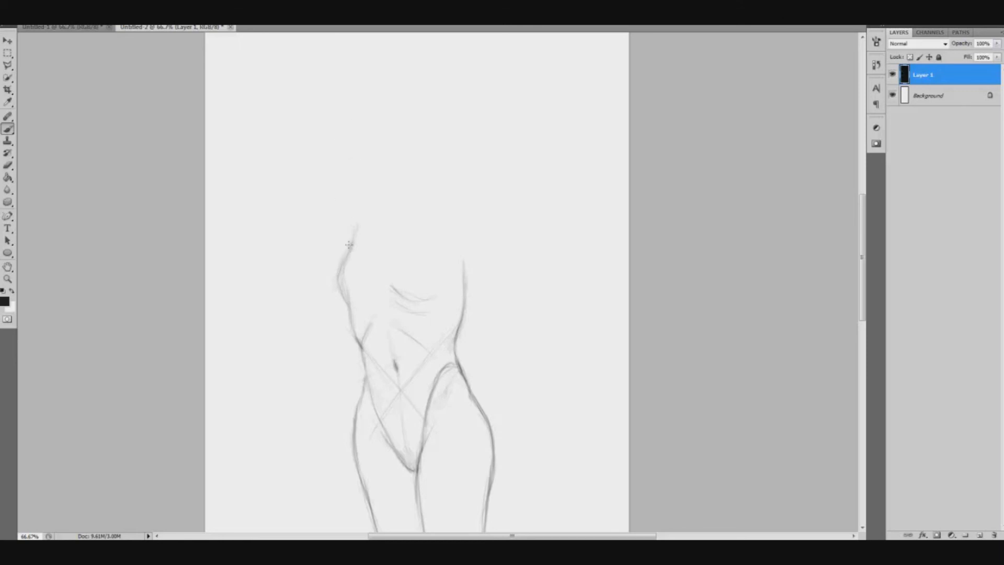
mouse_move(465, 277)
left_mouse_down()
mouse_move(466, 246)
mouse_move(454, 275)
left_mouse_up()
mouse_move(420, 218)
left_mouse_down()
mouse_move(442, 249)
mouse_move(426, 218)
left_mouse_up()
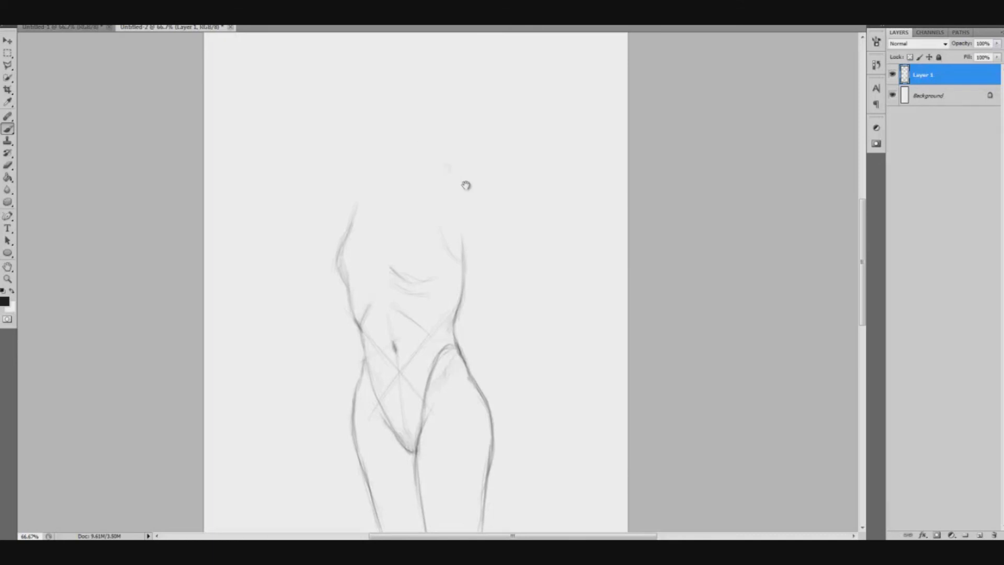
- Undo the last strokes, continue the right-hand torso side into a raised arm, and sketch the round armpit and chest line
left_click_drag(466, 185, 468, 186)
key("ctrl+z")
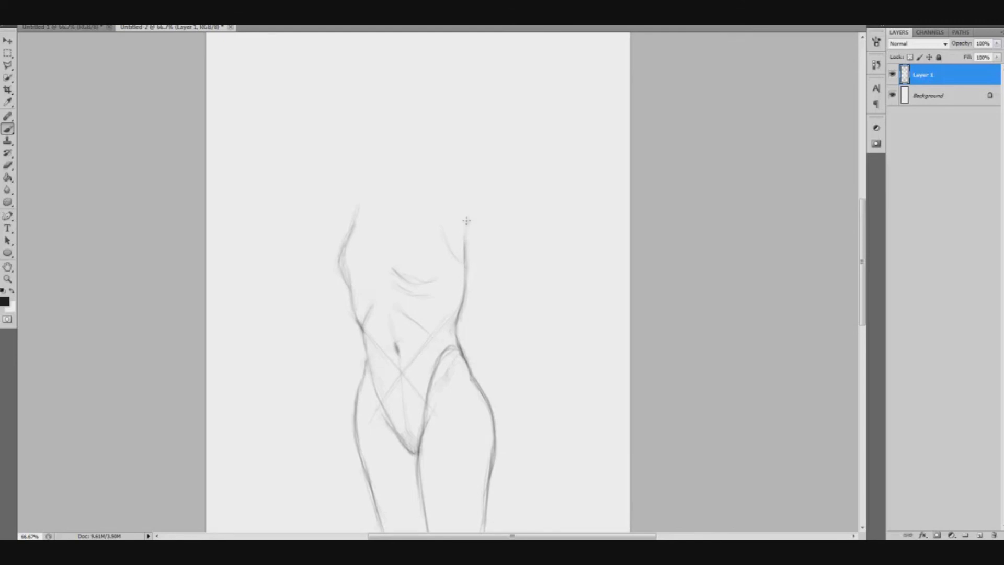
key("ctrl+z")
left_click_drag(466, 222, 467, 279)
left_click_drag(466, 243, 467, 230)
left_click_drag(467, 211, 463, 226)
left_click_drag(470, 152, 473, 184)
left_click_drag(464, 194, 450, 184)
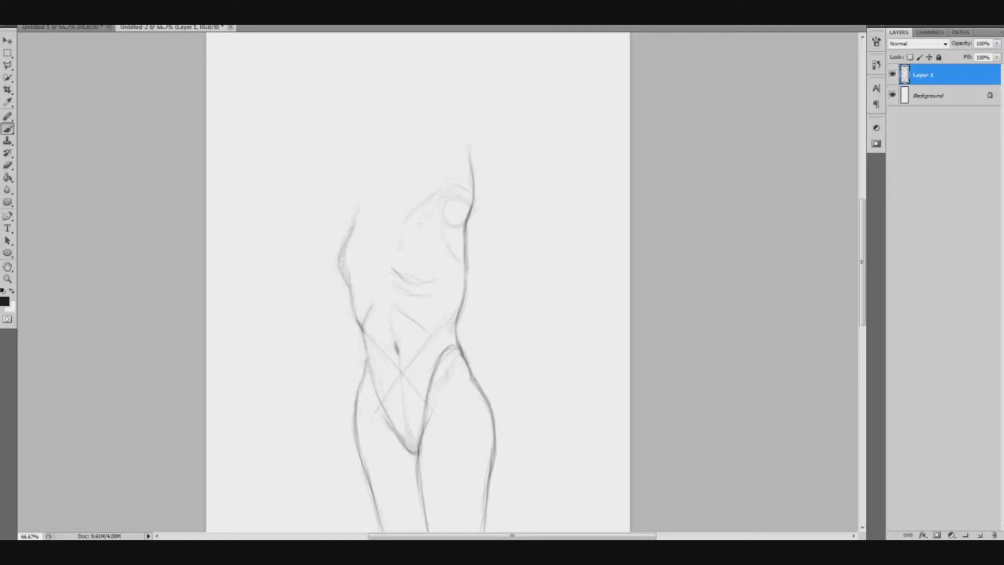
- Draw the outer contours of both raised arms upward and sketch light lines at the base of the neck
left_click_drag(355, 224, 356, 138)
left_click_drag(468, 153, 458, 101)
mouse_move(385, 203)
left_mouse_down()
mouse_move(369, 135)
mouse_move(366, 144)
mouse_move(385, 148)
left_mouse_up()
left_click_drag(408, 198, 419, 218)
key("ctrl+z")
- Reshape the shoulders and raised arms by transforming the sketch layer, and apply the transformation
left_click(47, 4)
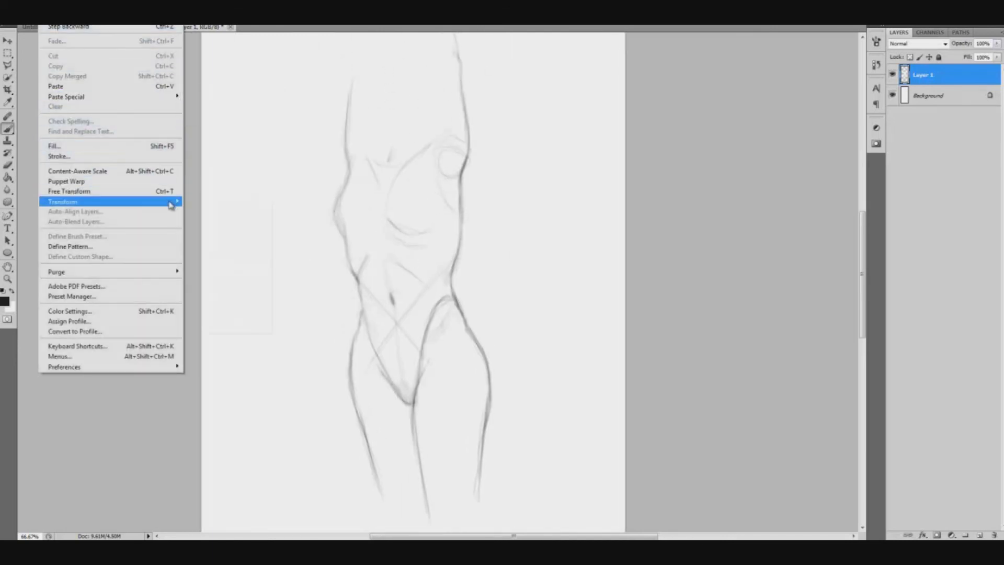
mouse_move(170, 203)
left_click(210, 265)
mouse_move(365, 276)
left_mouse_down()
mouse_move(347, 276)
mouse_move(410, 295)
left_mouse_up()
left_click_drag(545, 102, 531, 197)
left_click_drag(458, 106, 465, 109)
left_click_drag(335, 113, 357, 109)
mouse_move(473, 125)
left_mouse_down()
mouse_move(465, 136)
mouse_move(461, 110)
left_mouse_up()
key("Return")
- Extend both raised arms further upward and draw their inner contours with the brush
key("b")
left_click_drag(338, 270, 335, 313)
mouse_move(379, 193)
left_mouse_down()
mouse_move(336, 281)
mouse_move(318, 235)
mouse_move(360, 101)
mouse_move(369, 140)
mouse_move(340, 217)
mouse_move(333, 299)
mouse_move(306, 332)
mouse_move(312, 302)
mouse_move(296, 358)
left_mouse_up()
left_click_drag(359, 297, 354, 256)
mouse_move(387, 275)
left_mouse_down()
mouse_move(385, 313)
mouse_move(398, 124)
mouse_move(412, 180)
left_mouse_up()
mouse_move(413, 119)
left_mouse_down()
mouse_move(408, 63)
mouse_move(398, 117)
left_mouse_up()
left_click_drag(417, 97, 418, 113)
mouse_move(434, 293)
left_mouse_down()
mouse_move(460, 209)
mouse_move(474, 260)
left_mouse_up()
- Sketch the oval head between the raised arms, firm up the jaw and shoulder lines, and add facial guide lines
key("z")
left_click(471, 195, "alt")
left_click(471, 195, "alt")
left_click(433, 267)
left_click(433, 277)
key("b")
left_click_drag(460, 160, 449, 187)
mouse_move(442, 153)
left_mouse_down()
mouse_move(414, 191)
mouse_move(418, 235)
mouse_move(437, 243)
mouse_move(465, 226)
mouse_move(414, 212)
mouse_move(420, 247)
mouse_move(407, 188)
left_mouse_up()
left_click_drag(463, 158, 469, 194)
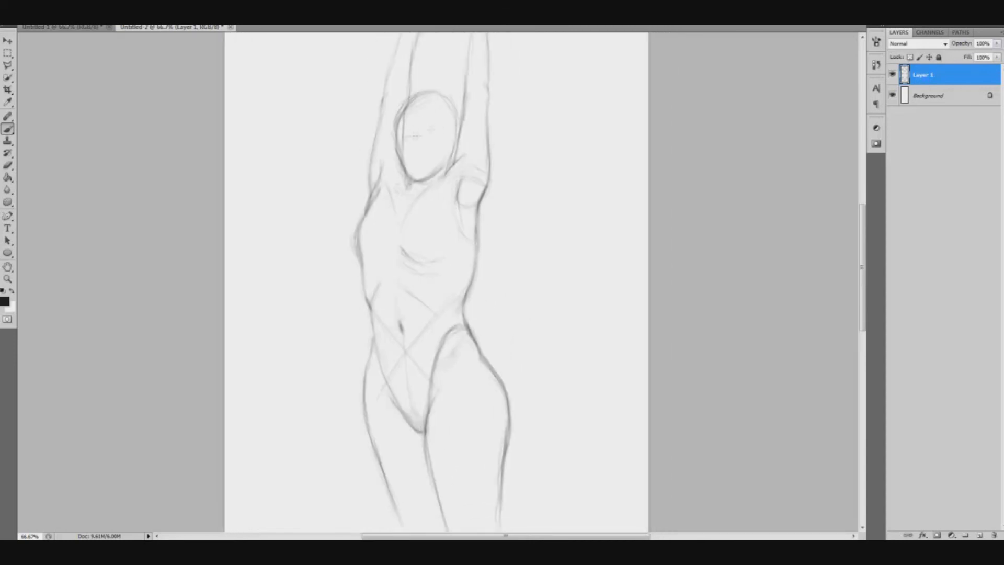
mouse_move(397, 141)
left_mouse_down()
mouse_move(426, 138)
mouse_move(422, 155)
left_mouse_up()
left_click_drag(407, 168, 431, 163)
- Draw the right-hand leg down past the knee, adding the inner and outer contours of its lower leg
left_click_drag(496, 292, 443, 193)
mouse_move(454, 329)
left_mouse_down()
mouse_move(447, 430)
mouse_move(458, 361)
left_mouse_up()
left_click_drag(403, 361, 418, 430)
left_click_drag(451, 392, 455, 418)
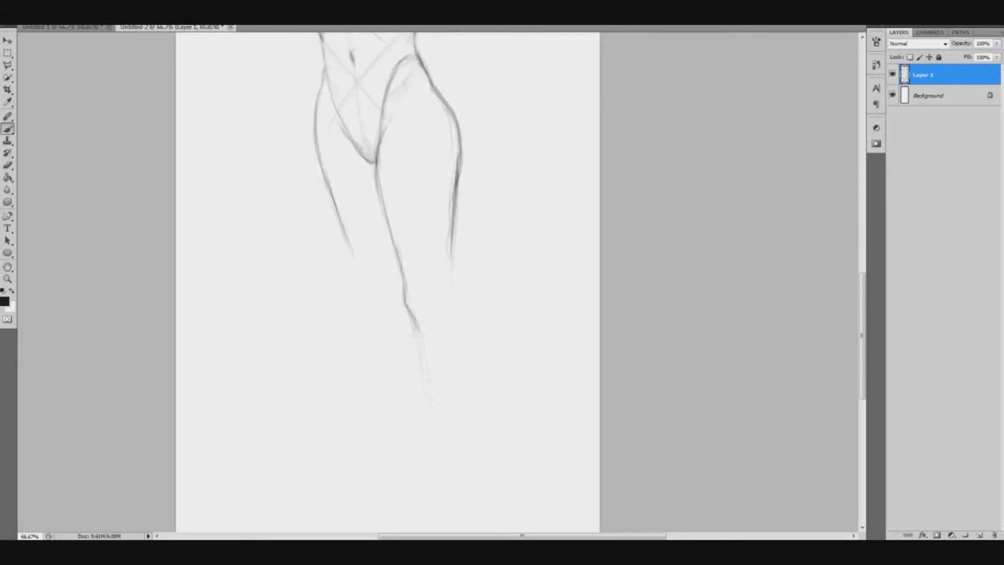
left_click_drag(414, 319, 438, 444)
left_click_drag(457, 252, 463, 374)
left_click_drag(462, 374, 460, 417)
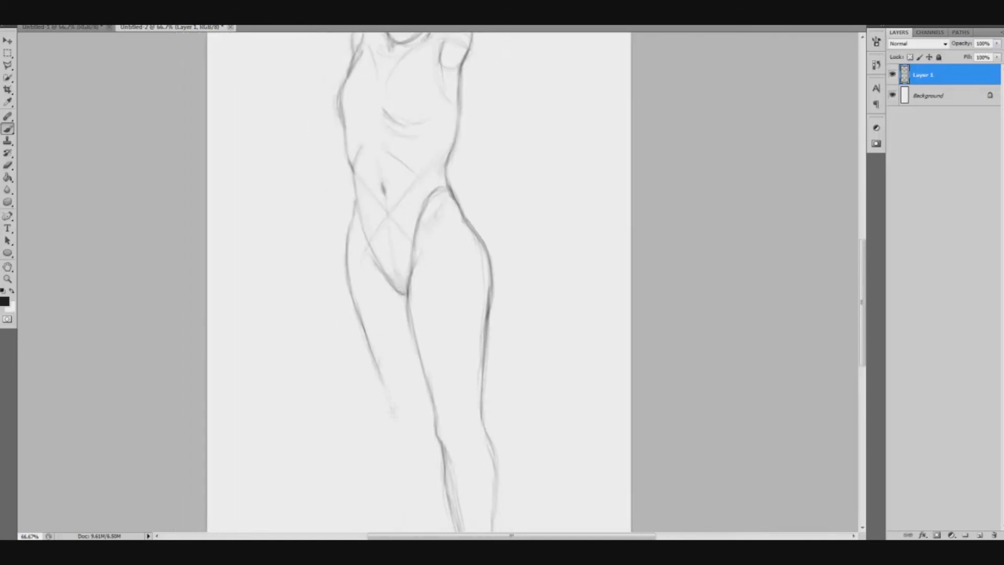
- Continue the outer contour of the left-hand leg past the knee and down the shin toward the ankle
left_click_drag(387, 380, 401, 428)
left_click_drag(401, 428, 412, 442)
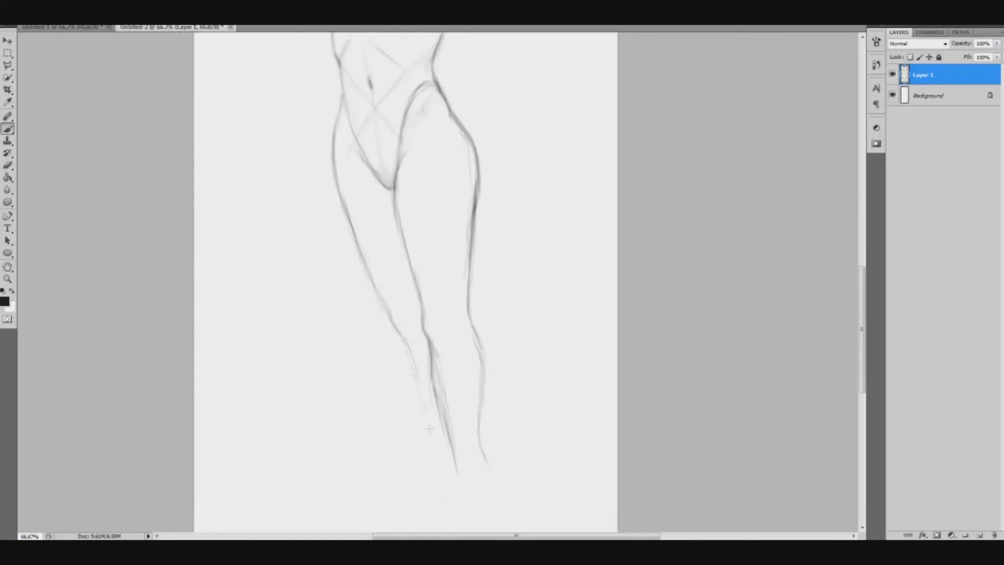
left_click_drag(400, 337, 421, 397)
left_click_drag(420, 397, 436, 444)
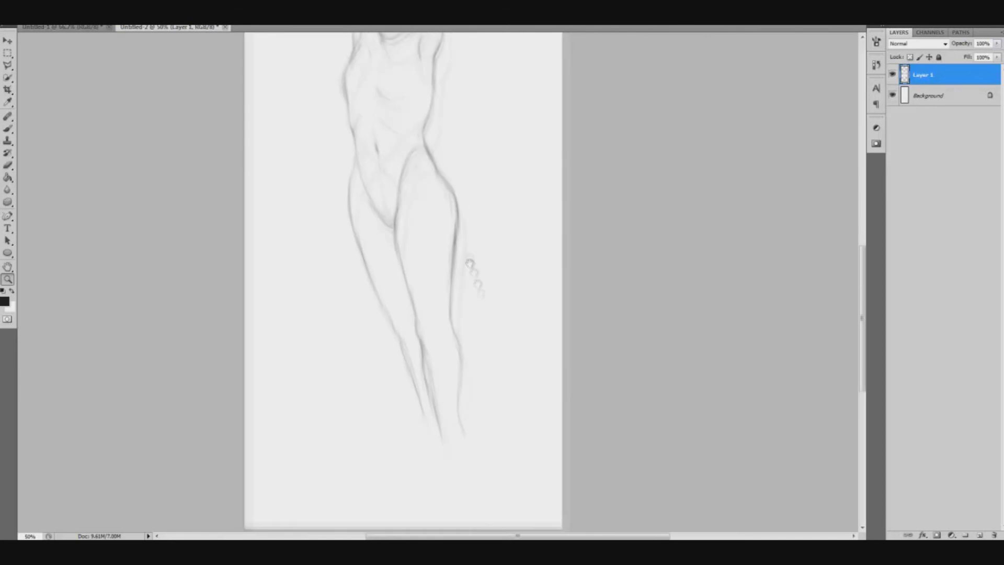